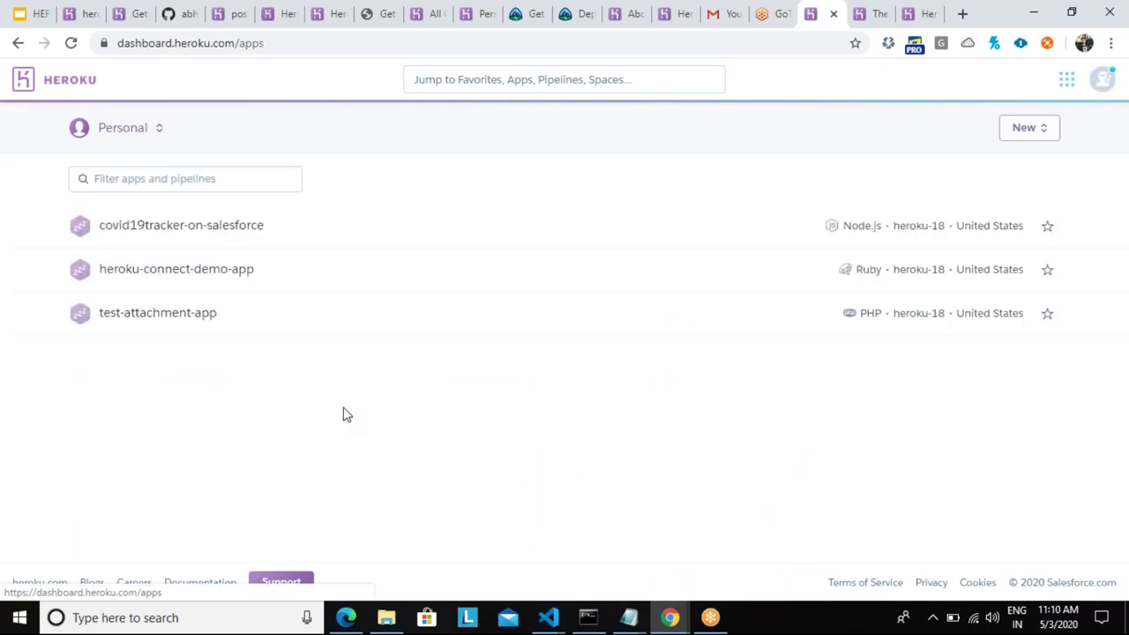
Choose Create new app from the dashboard's New menu
click(1017, 140)
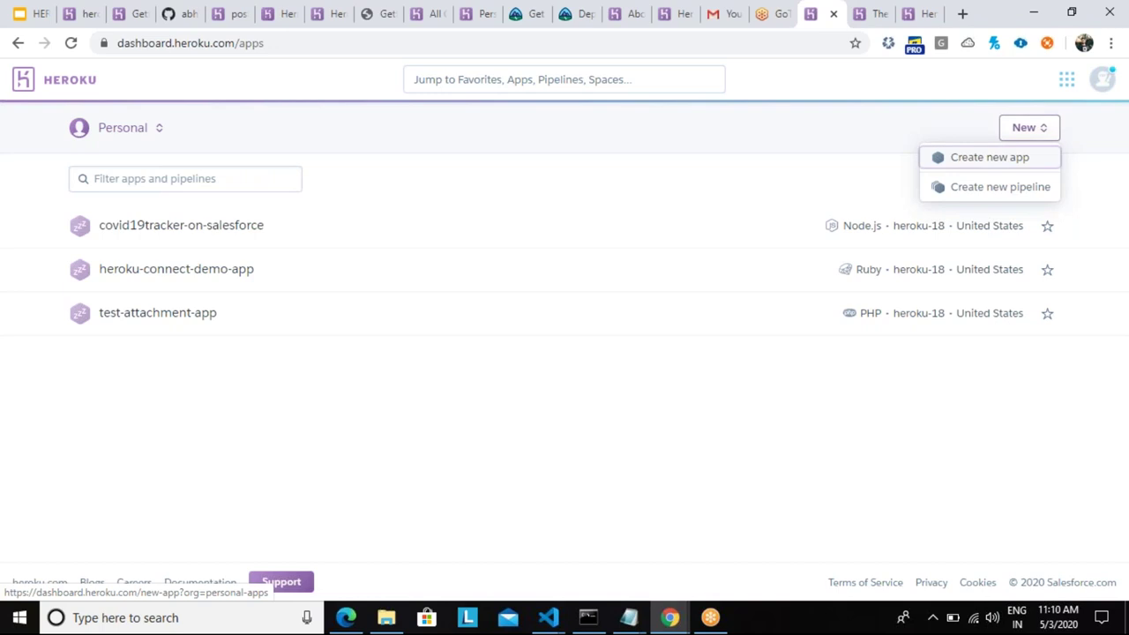
click(980, 157)
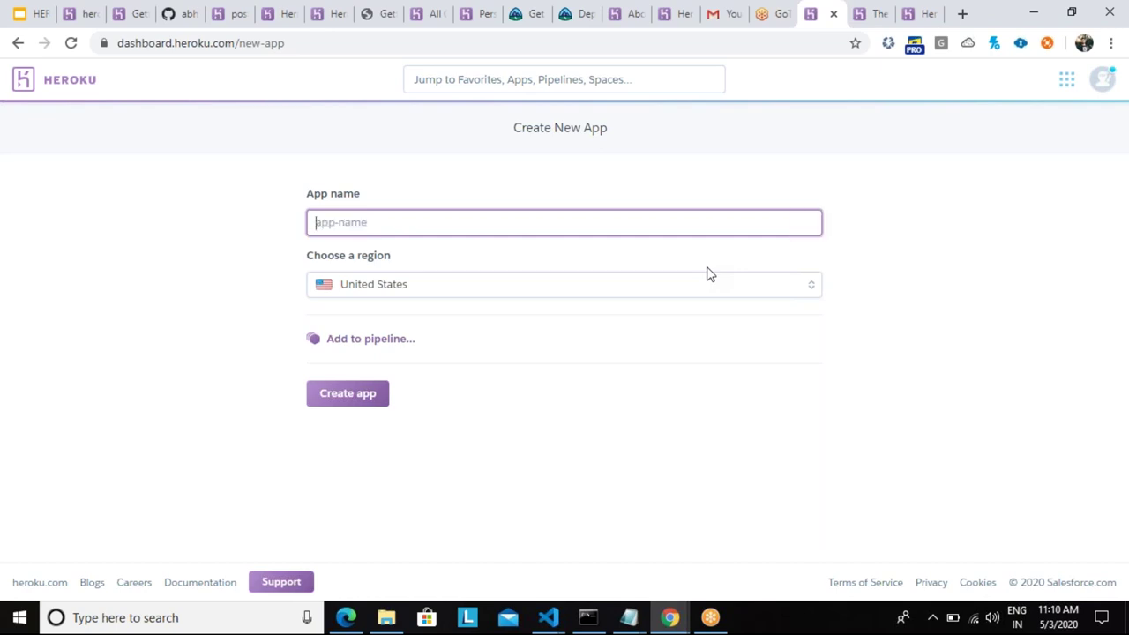
Name the app salesforcedemoapphyderabad, keep the United States region, and create it
text(salesfo)
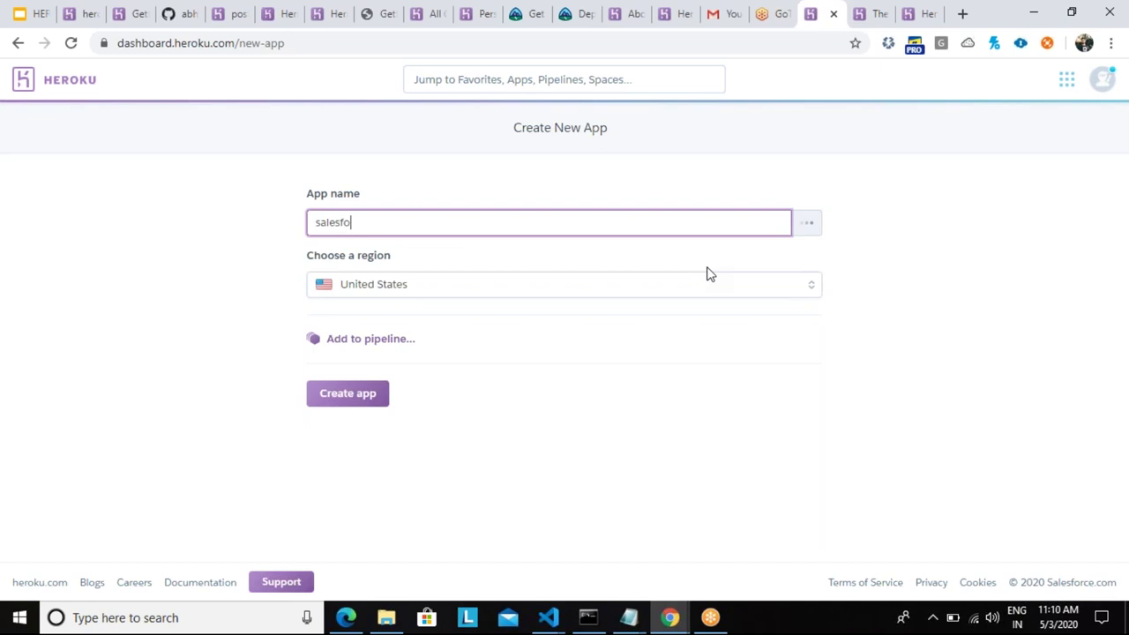
text(rcedemoapp)
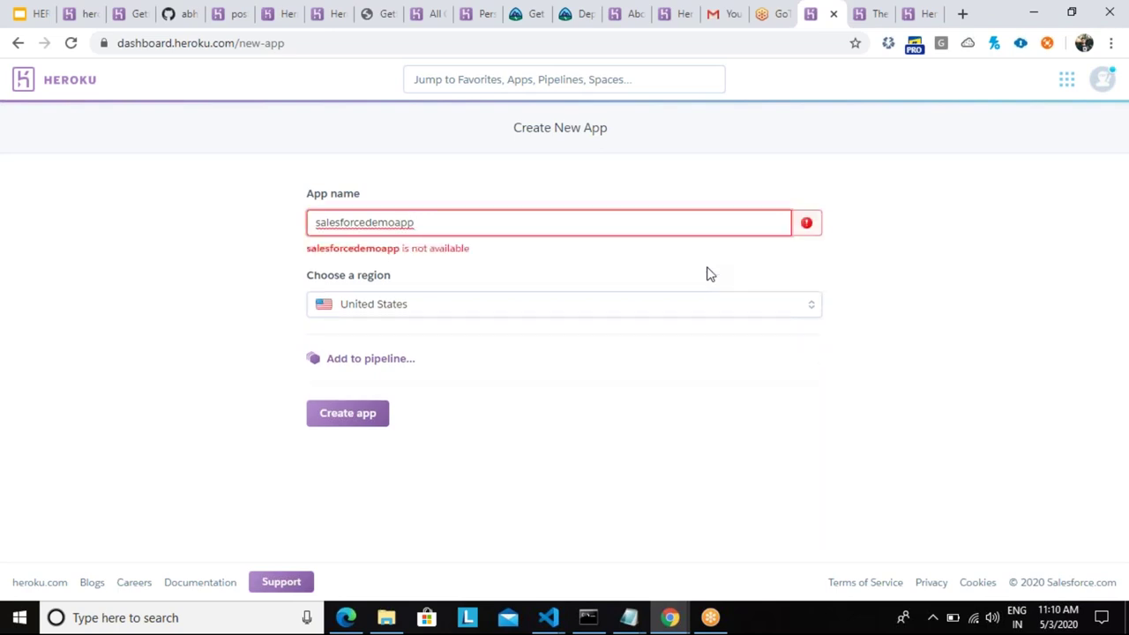
text(hyderabad)
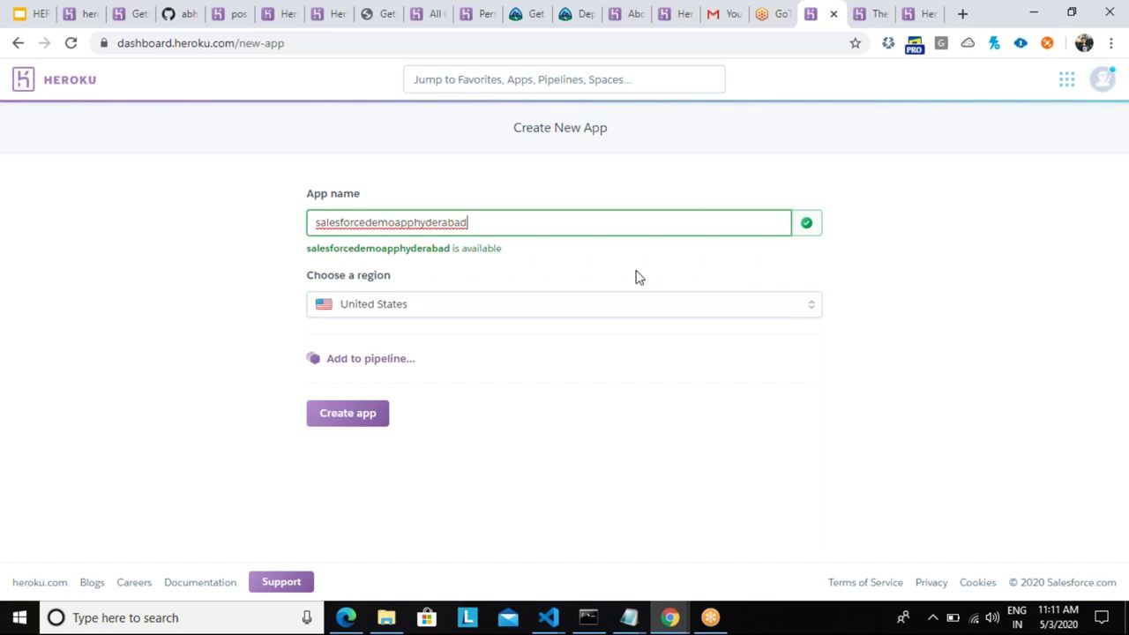
click(598, 306)
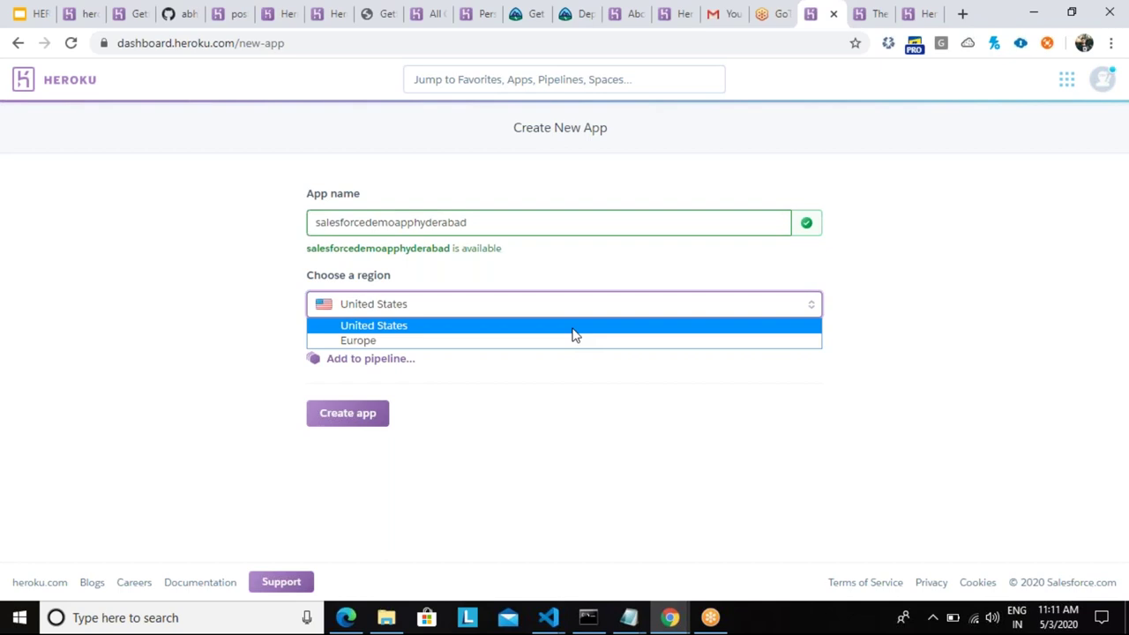
click(573, 327)
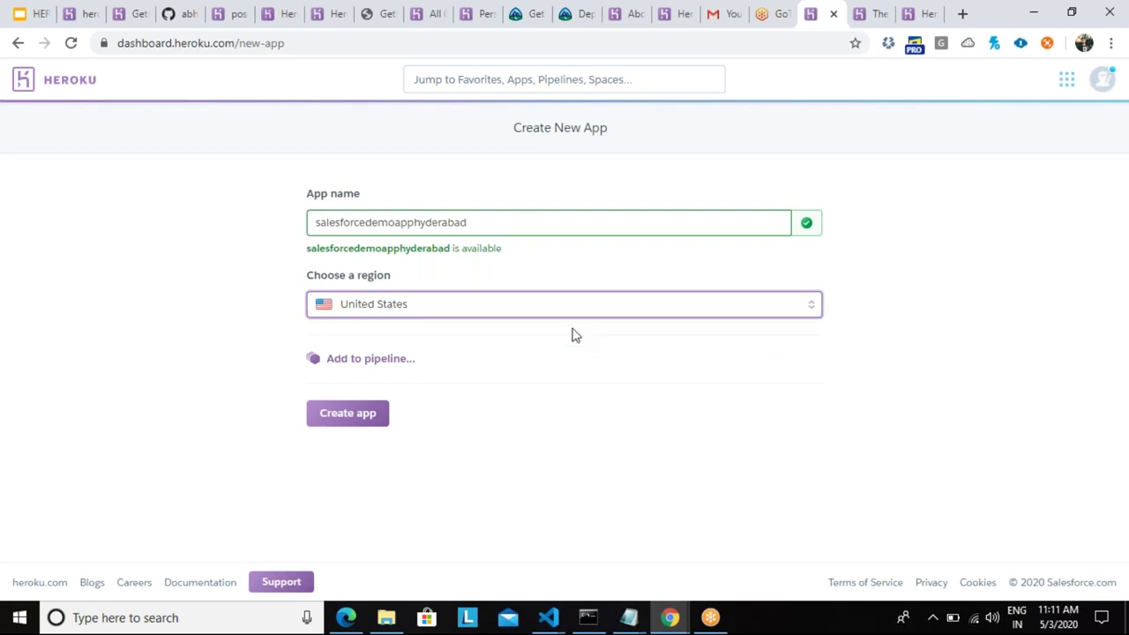
click(361, 223)
drag(468, 222, 292, 229)
click(347, 413)
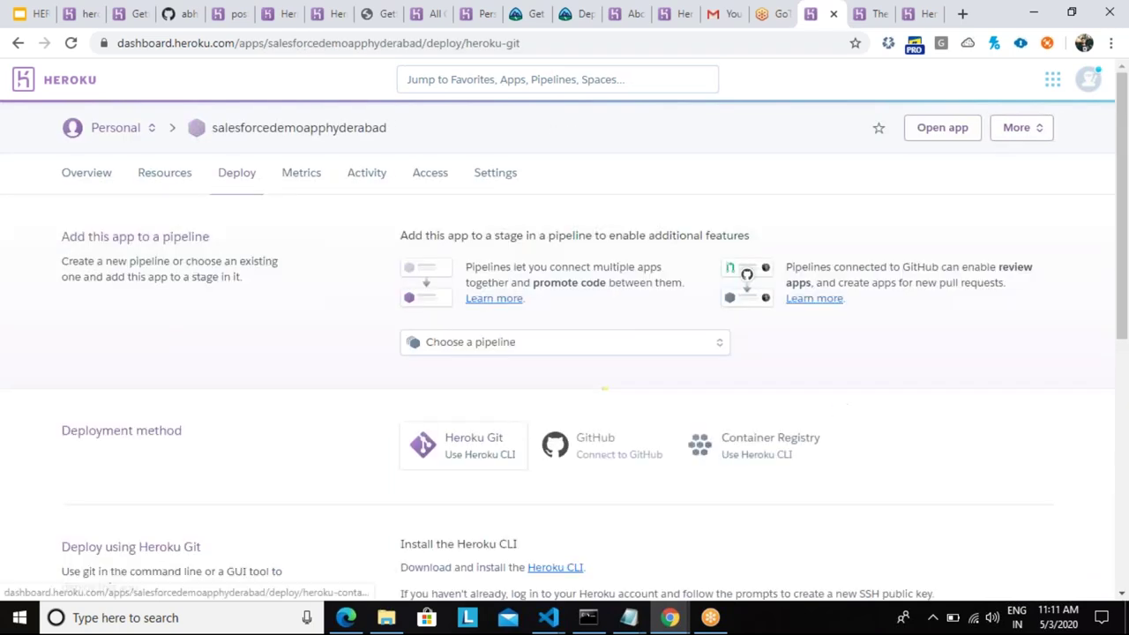
Select salesforcedemoapphyderabad in the header and review the Heroku Git deploy instructions
drag(388, 128, 212, 128)
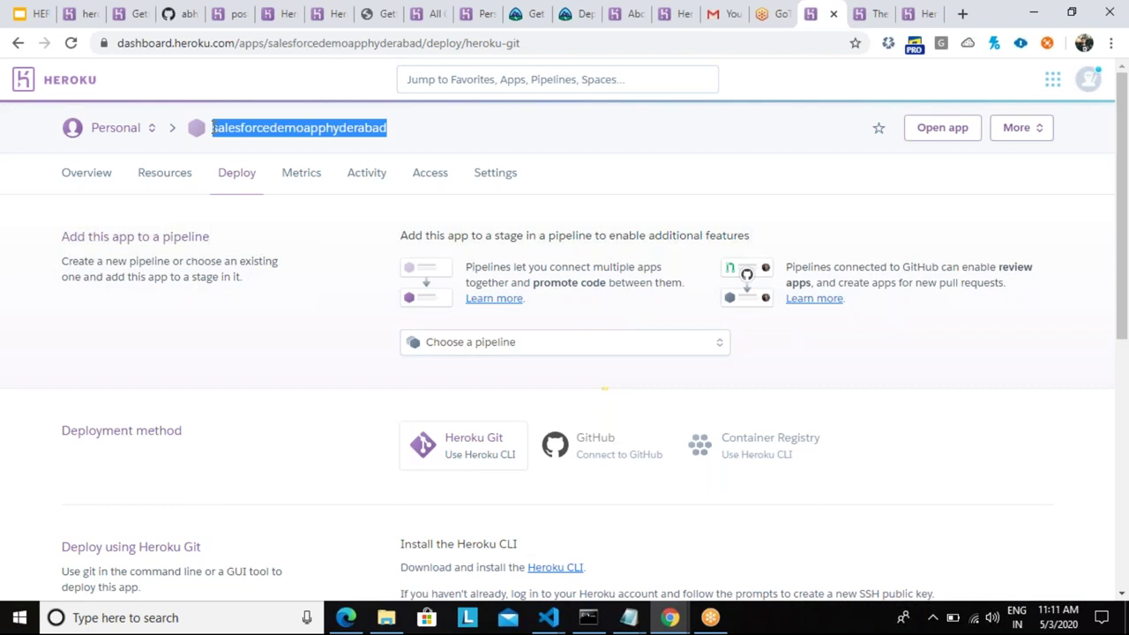
scroll(213, 128, down, 3)
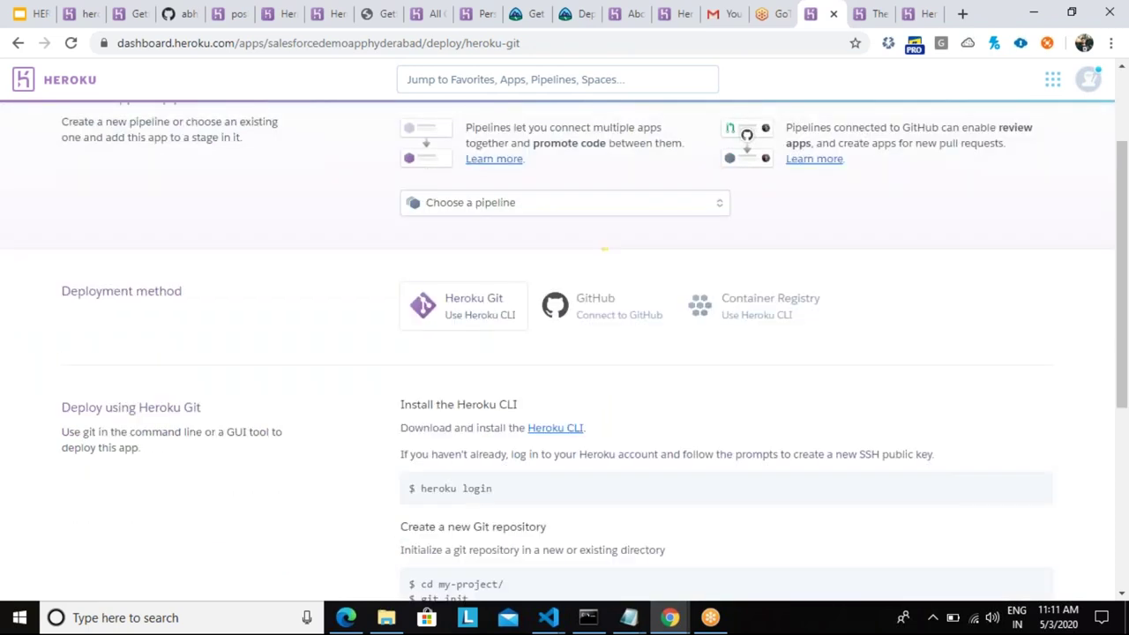
scroll(212, 128, up, 3)
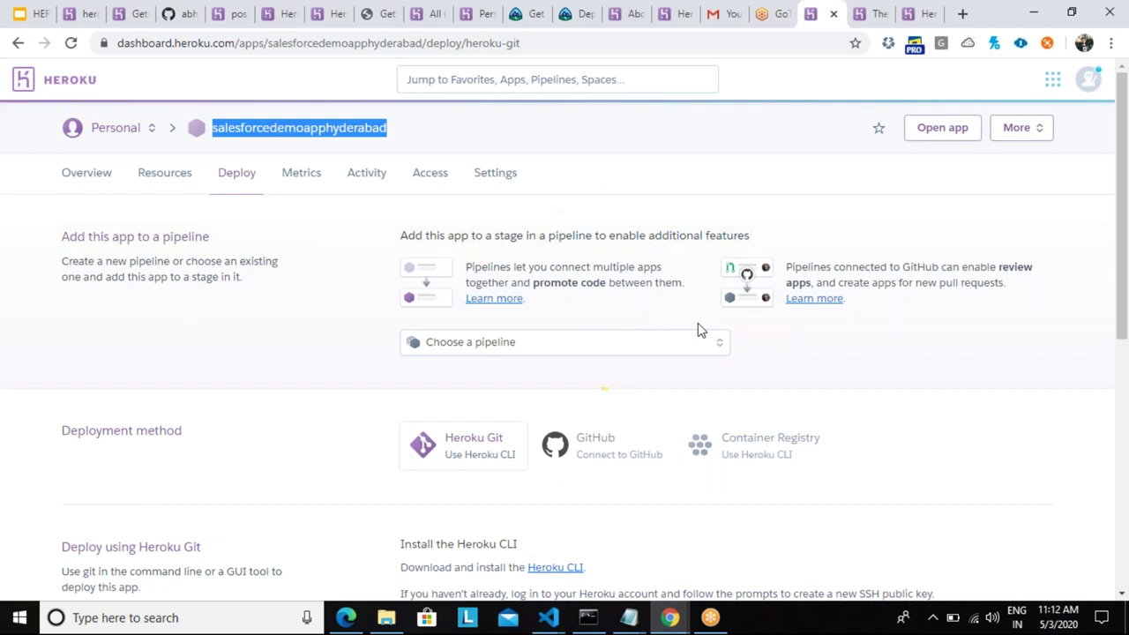
Open salesforcedemoapphyderabad.herokuapp.com in a new tab, select its URL, then return to the Deploy page
click(935, 141)
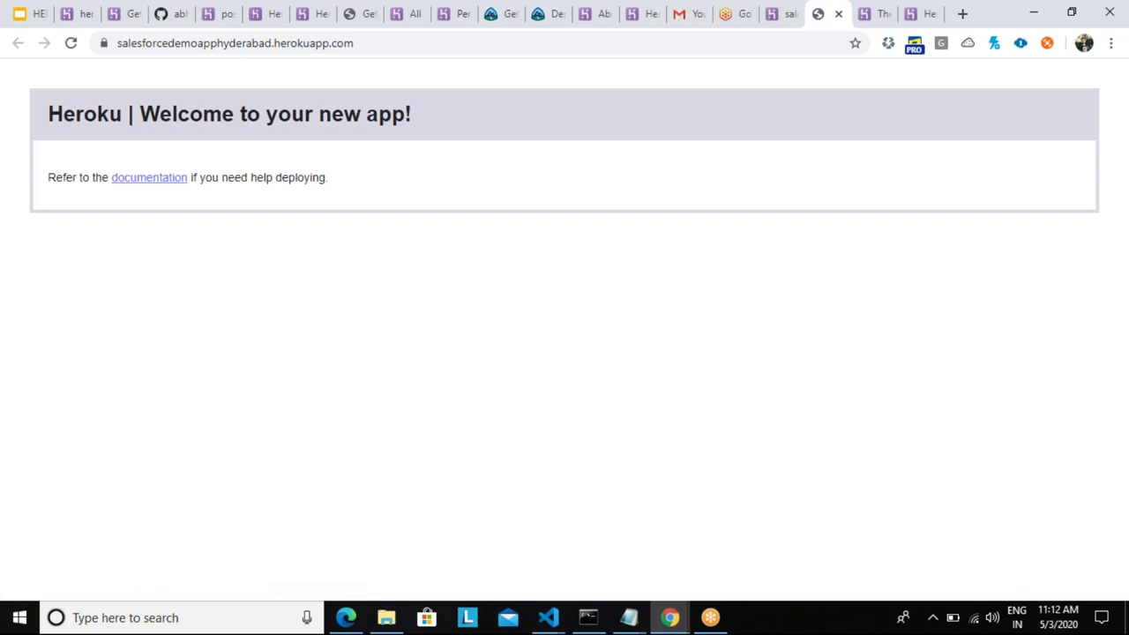
drag(415, 41, 120, 37)
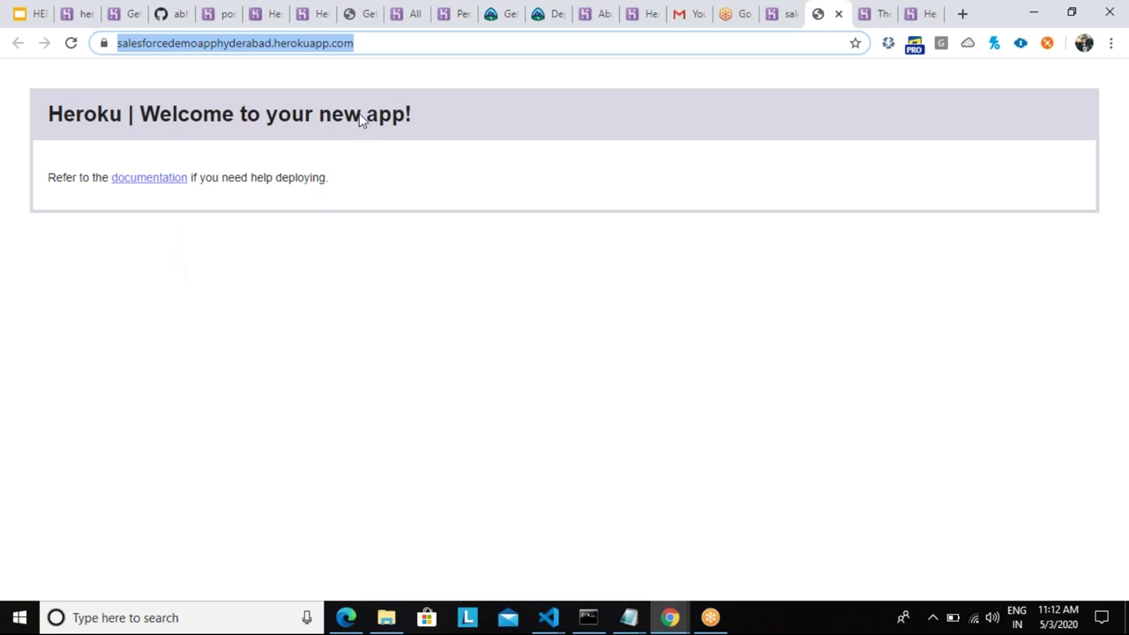
click(774, 14)
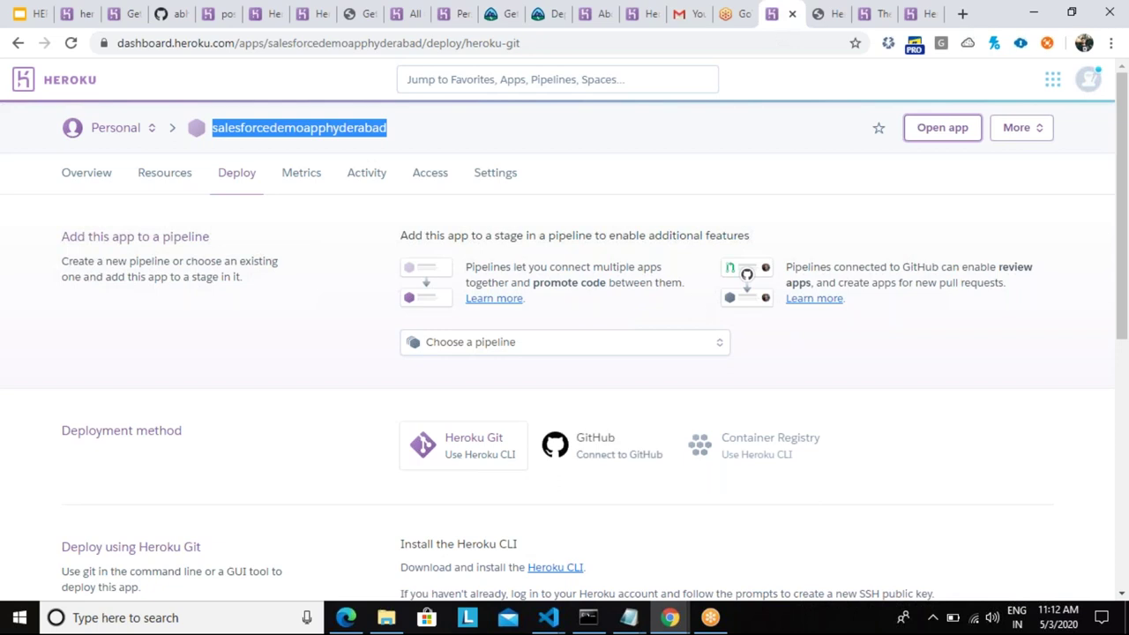
scroll(582, 397, down, 1)
scroll(582, 397, down, 1)
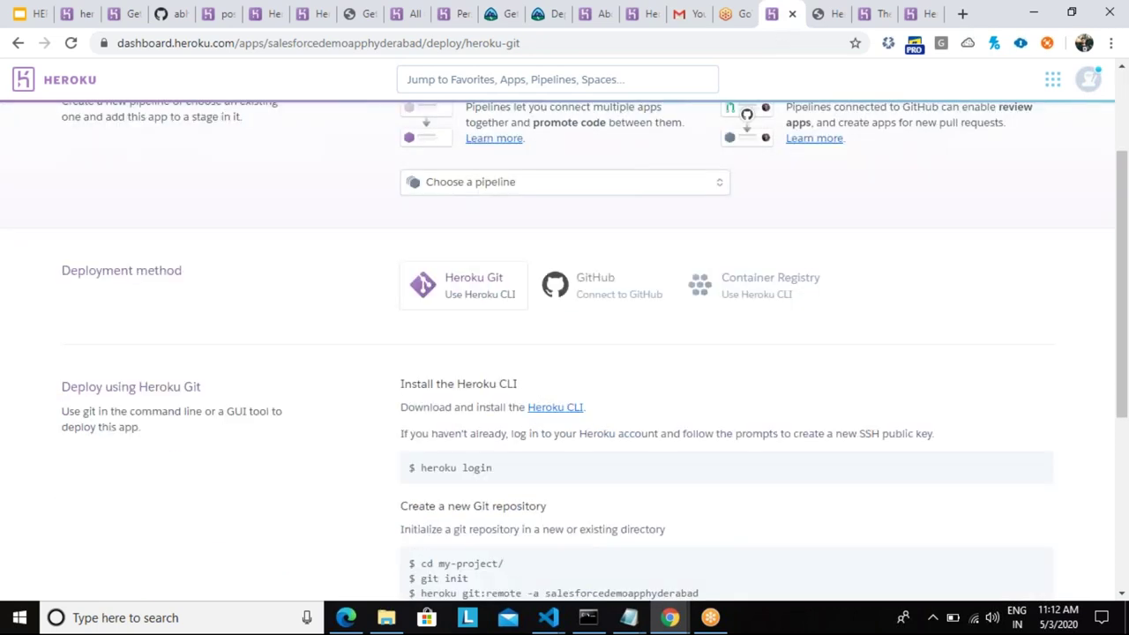
scroll(582, 397, up, 2)
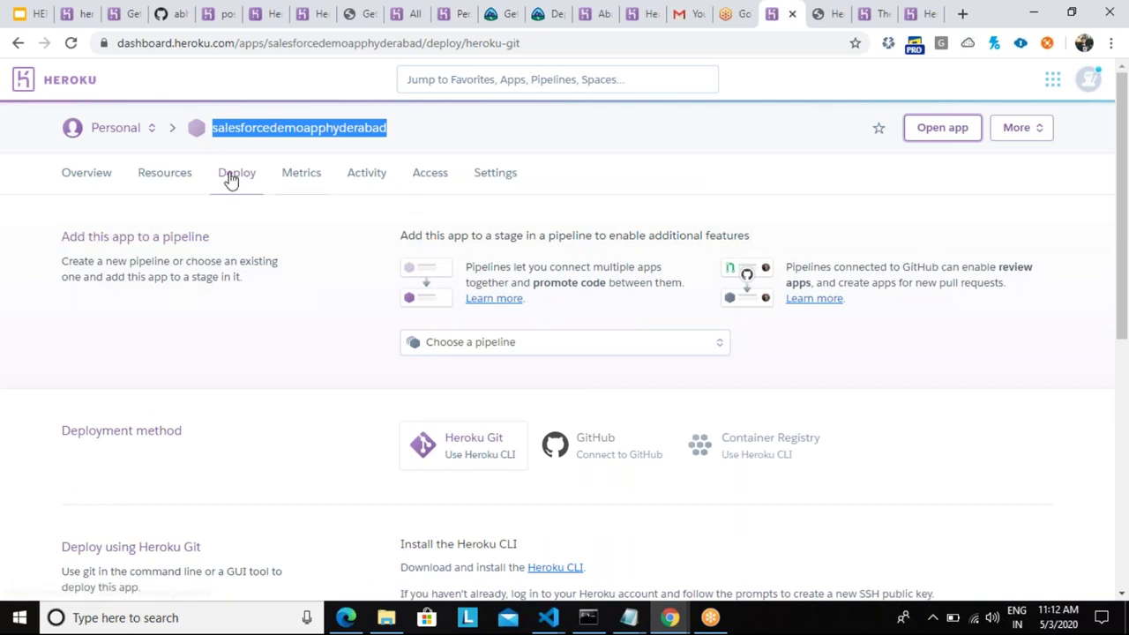
On Resources, search add-ons for 'p' and pick Heroku Postgres
click(164, 173)
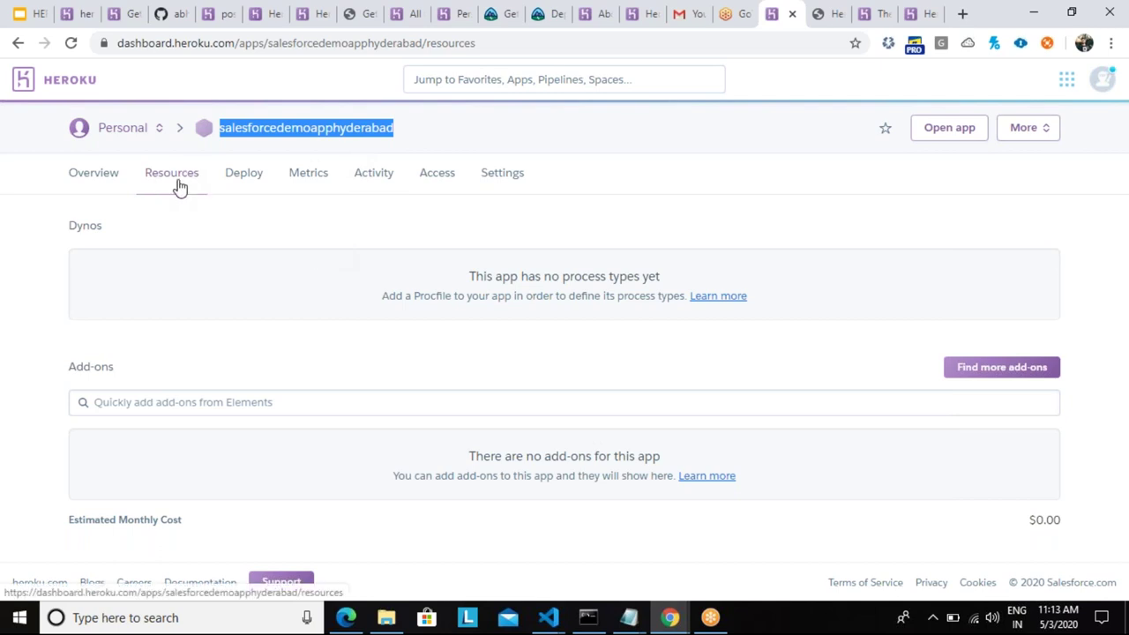
click(257, 401)
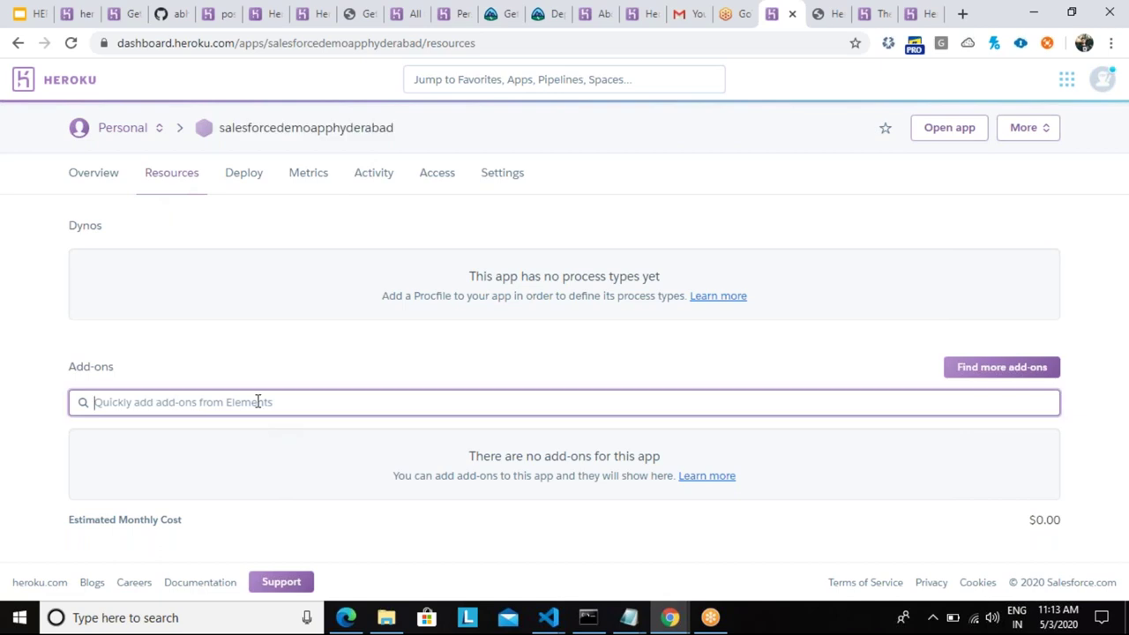
text(o)
key(BackSpace)
text(p)
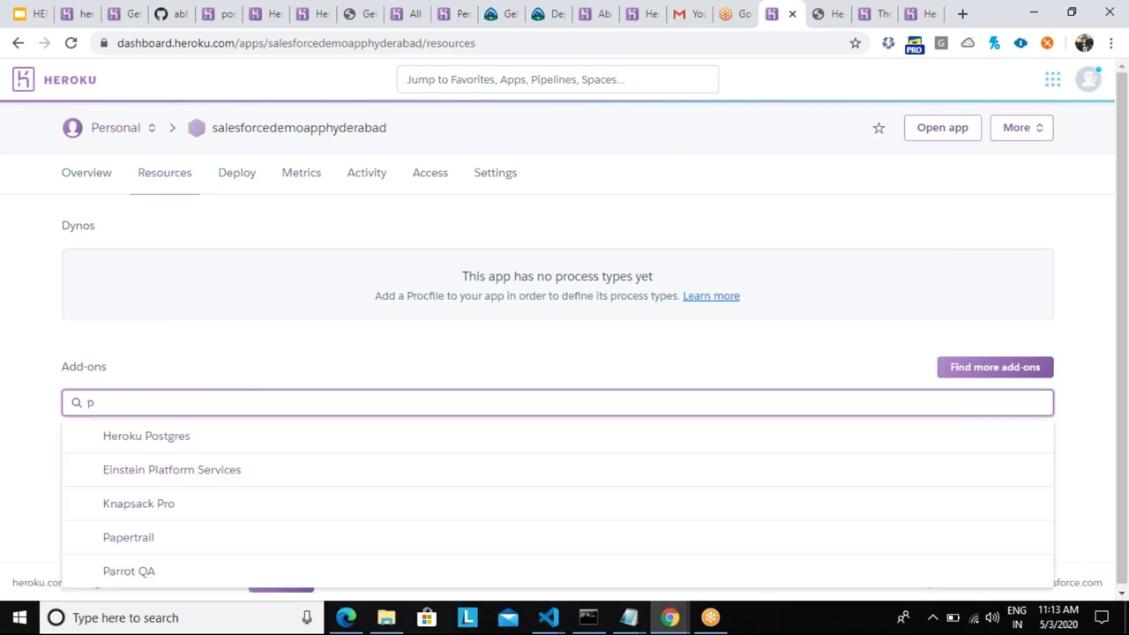
click(231, 437)
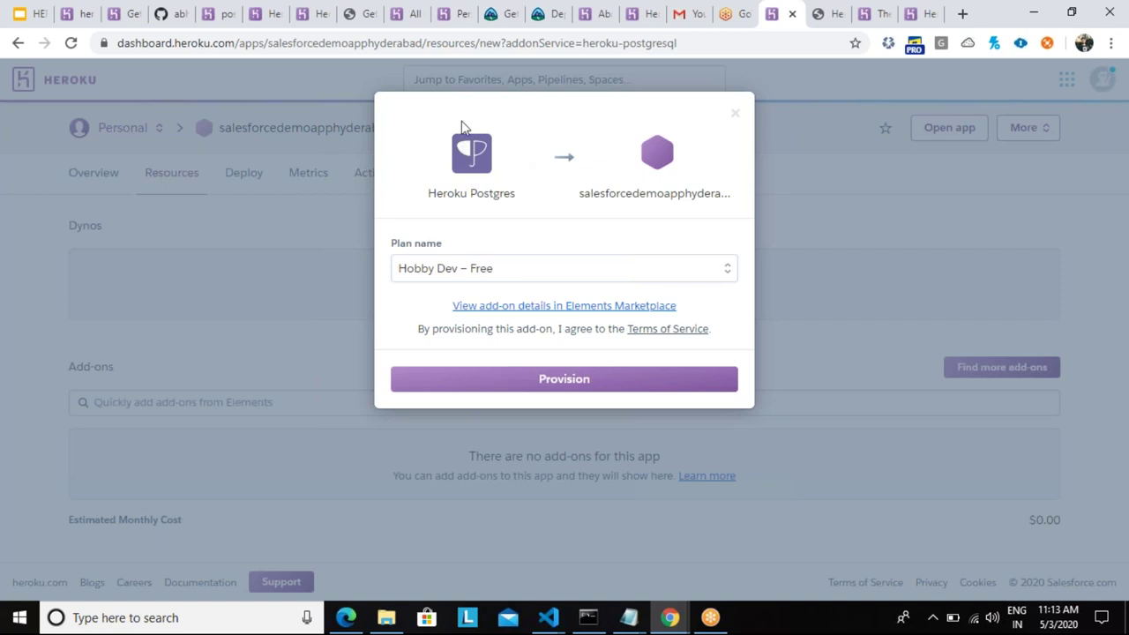
Keep the Hobby Dev – Free plan and provision Heroku Postgres at $0.00 monthly
click(671, 278)
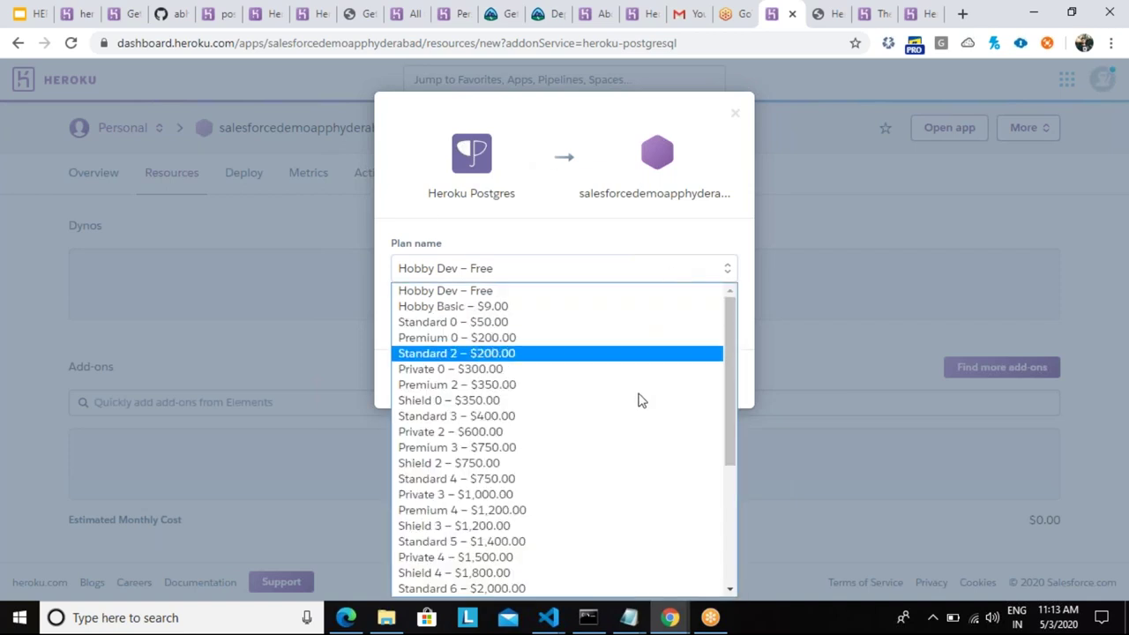
scroll(632, 469, down, 6)
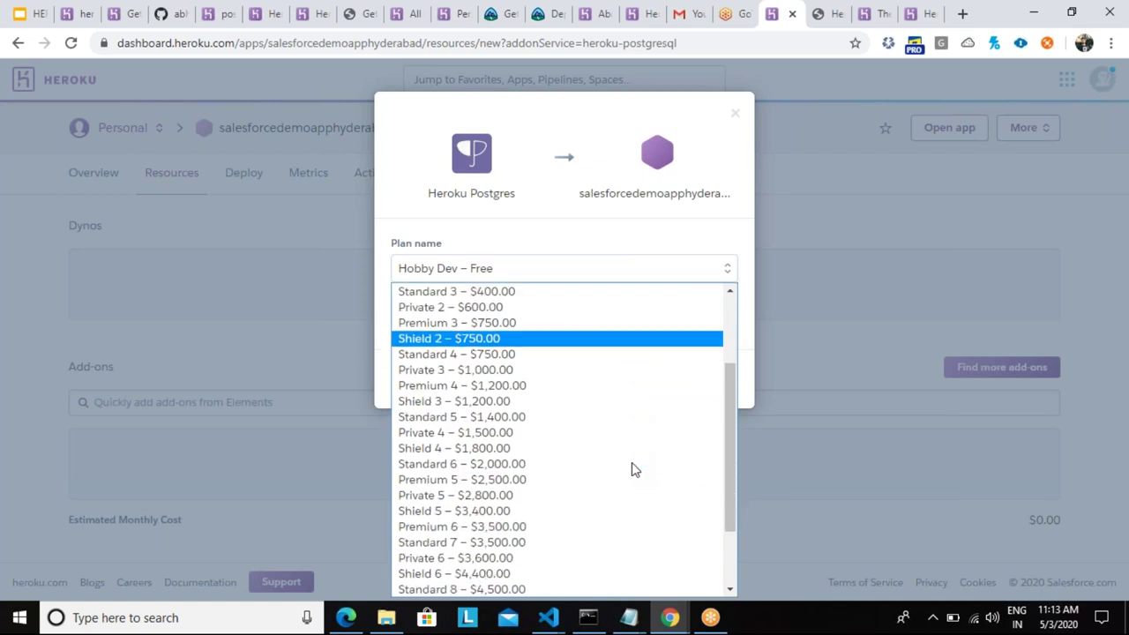
scroll(631, 468, up, 6)
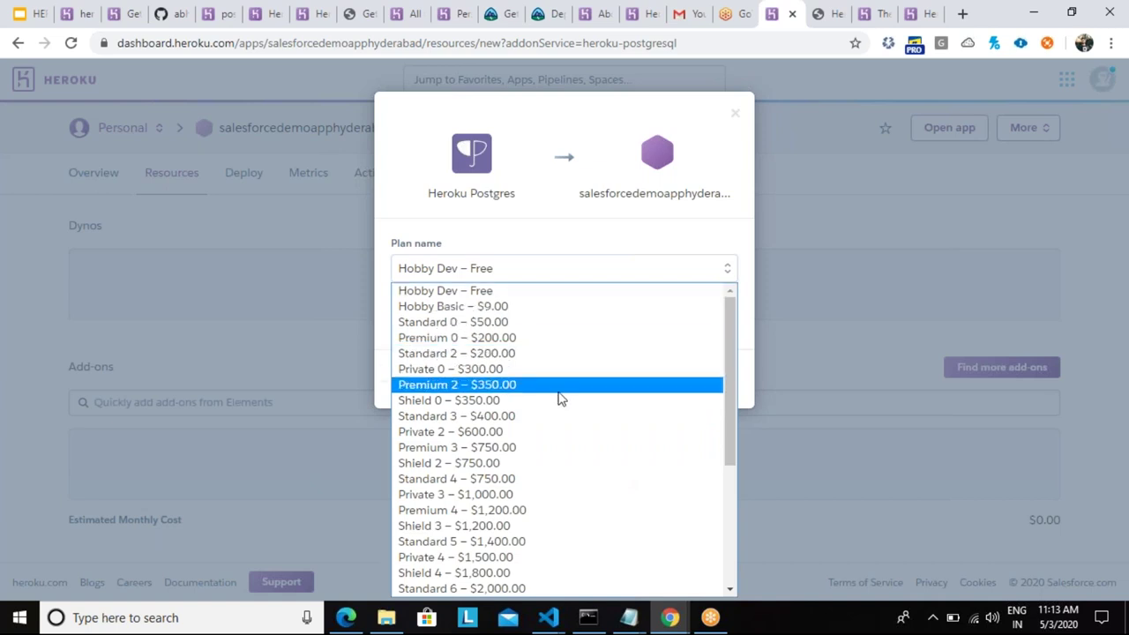
click(534, 292)
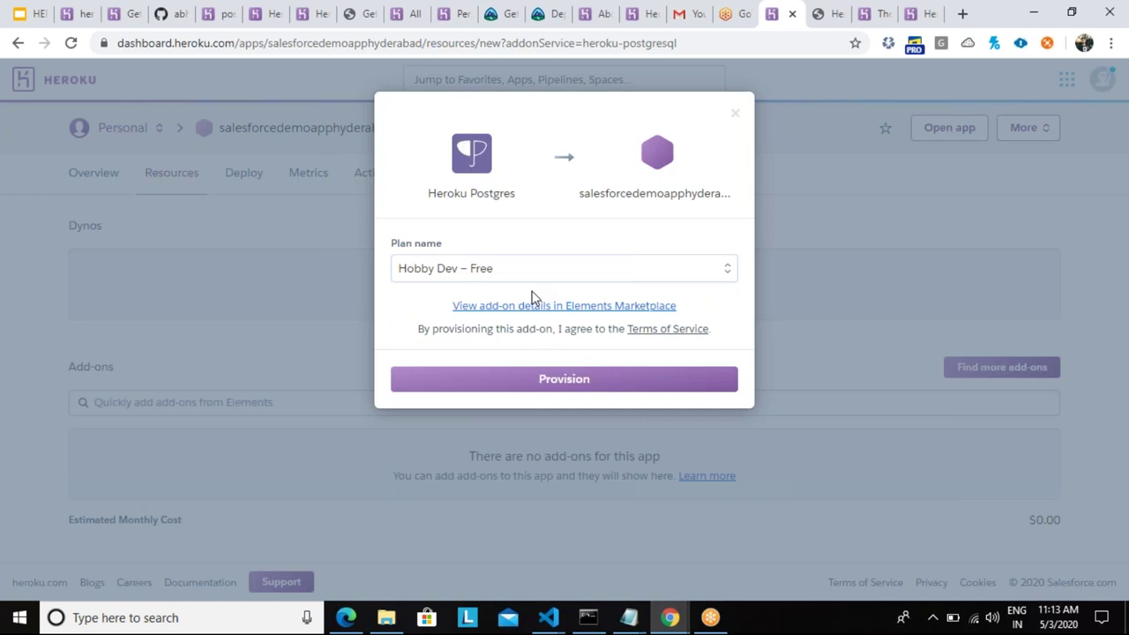
click(562, 382)
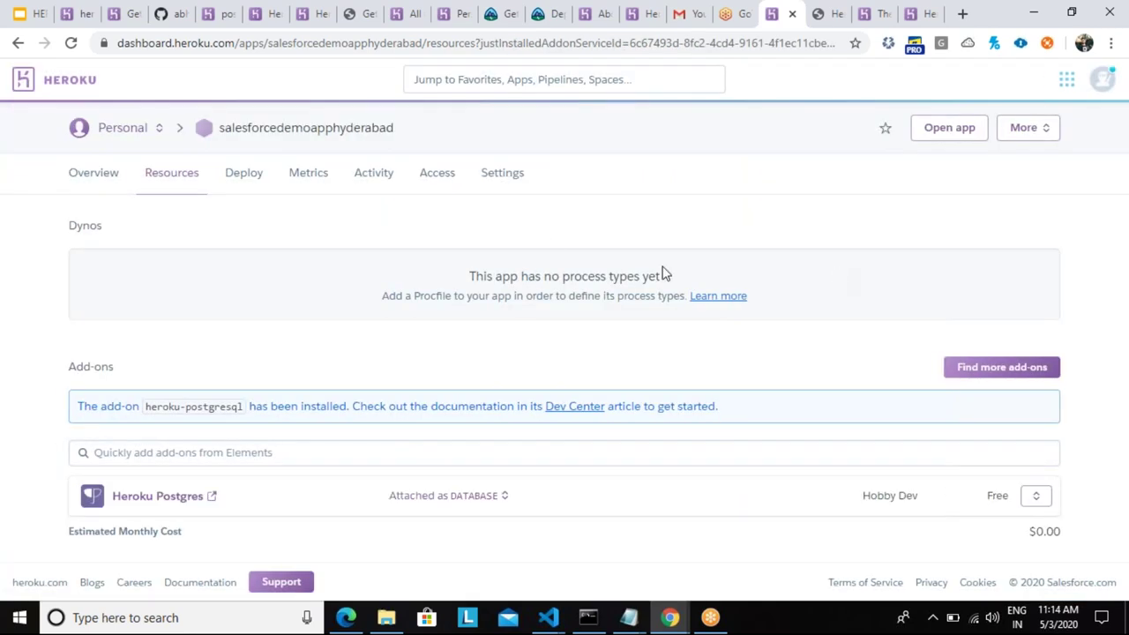
Confirm postgresql-animate-61022 is attached as DATABASE using its attachment popup
drag(396, 130, 222, 132)
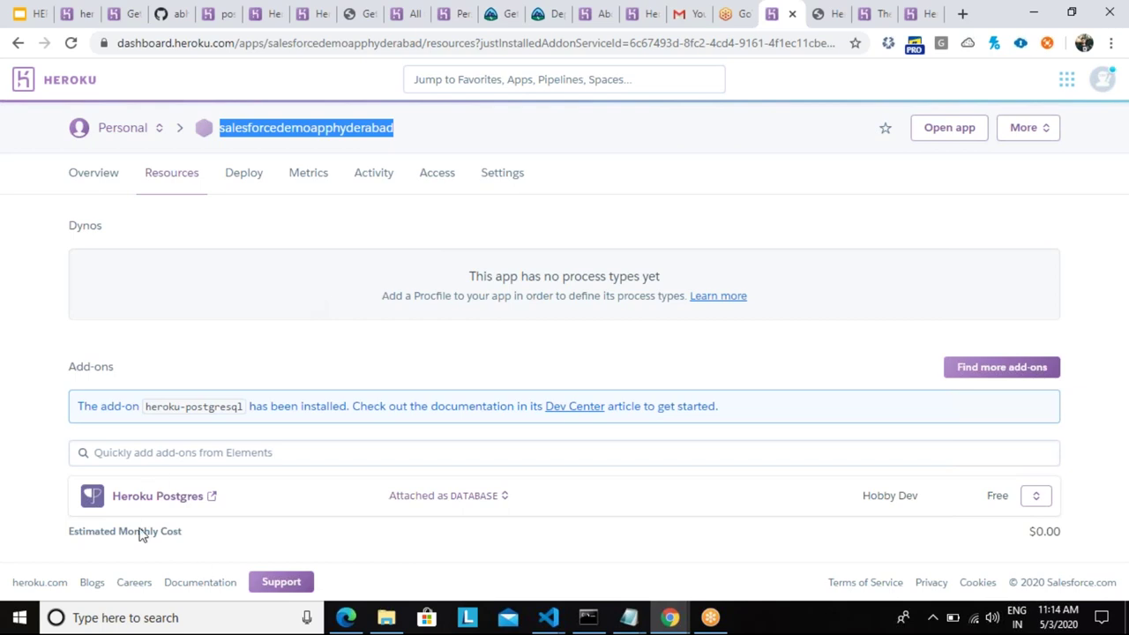
click(503, 505)
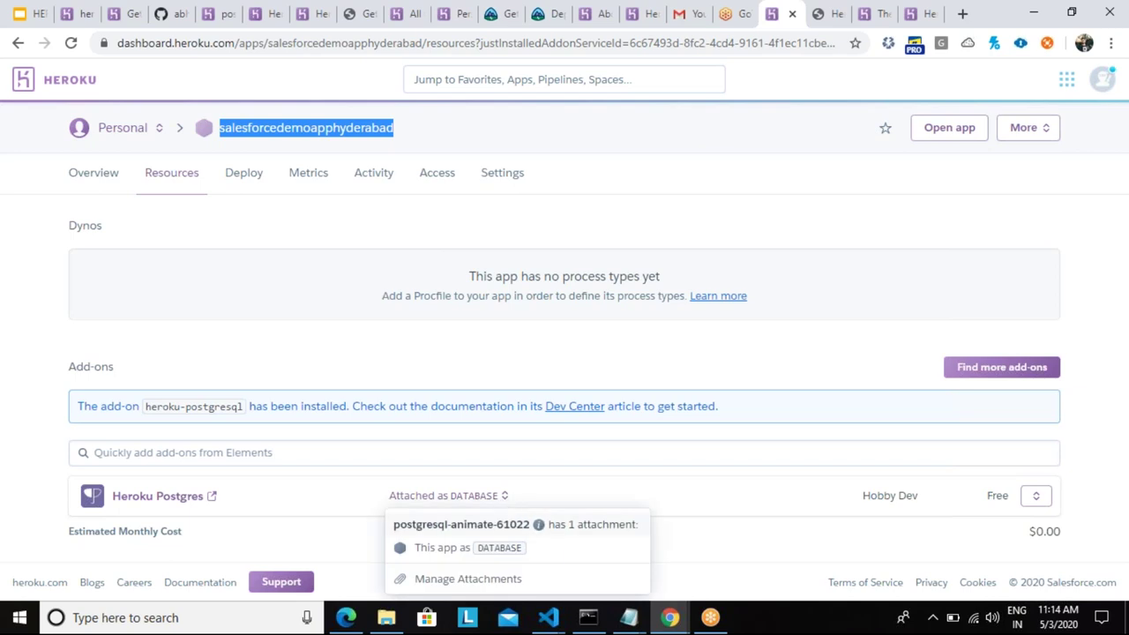
click(300, 537)
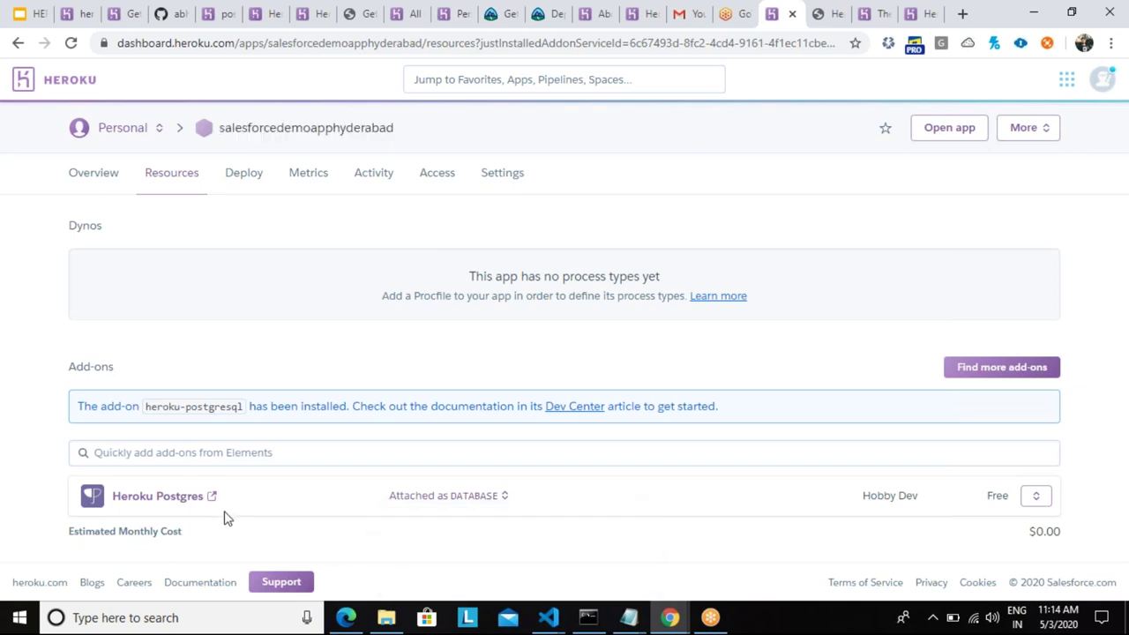
Open postgresql-animate-61022 in Heroku Data and visit Durability, Dataclips, then Settings
click(210, 499)
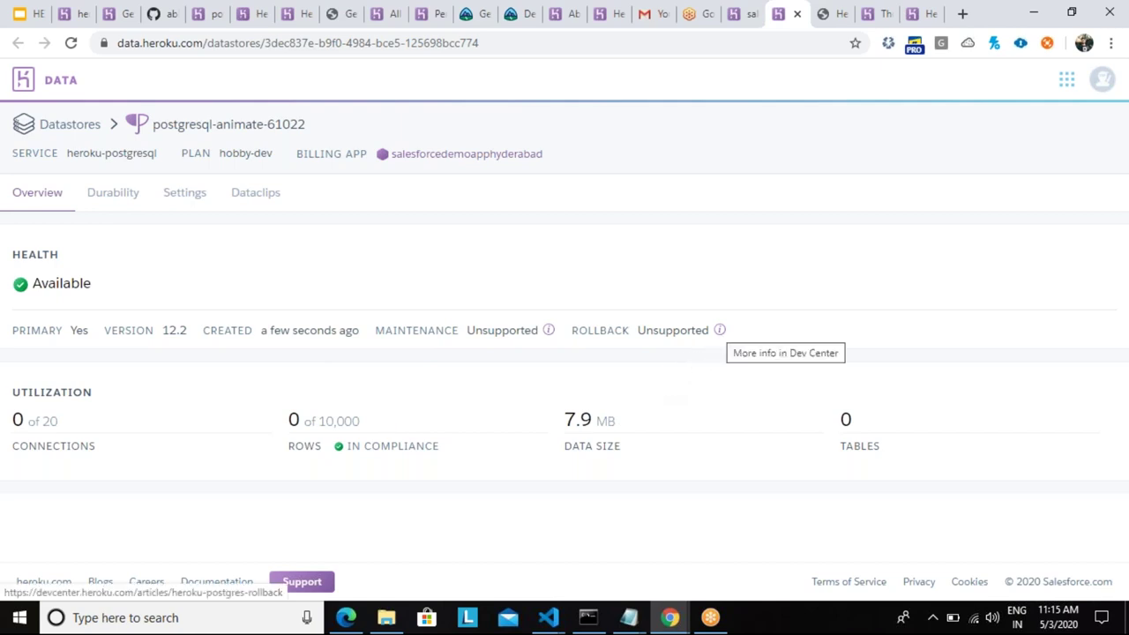
click(120, 219)
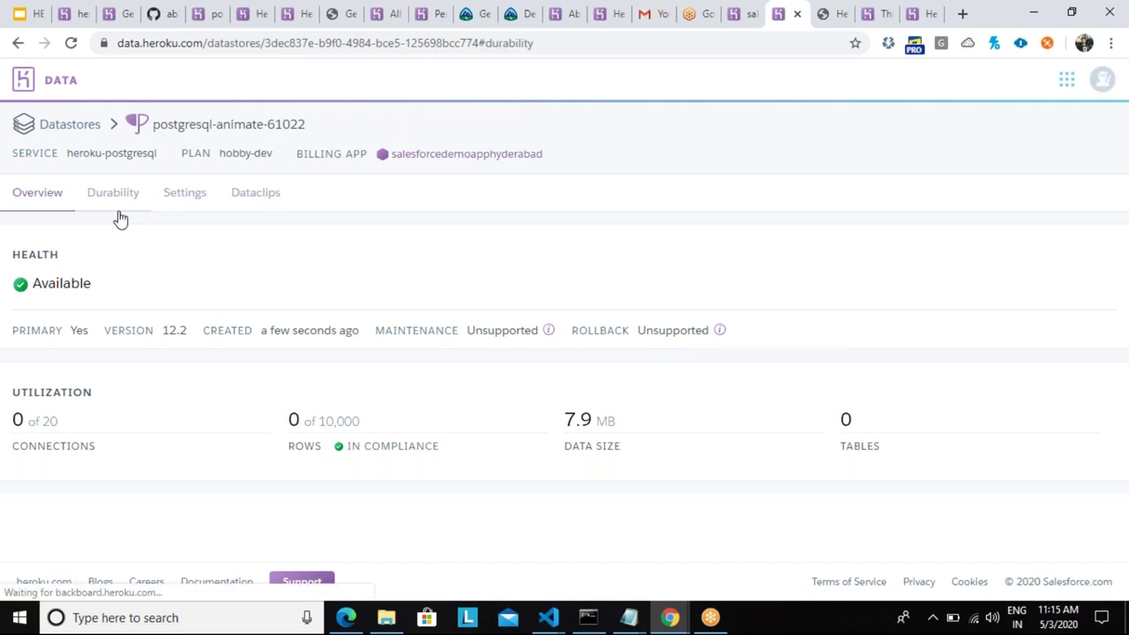
click(245, 201)
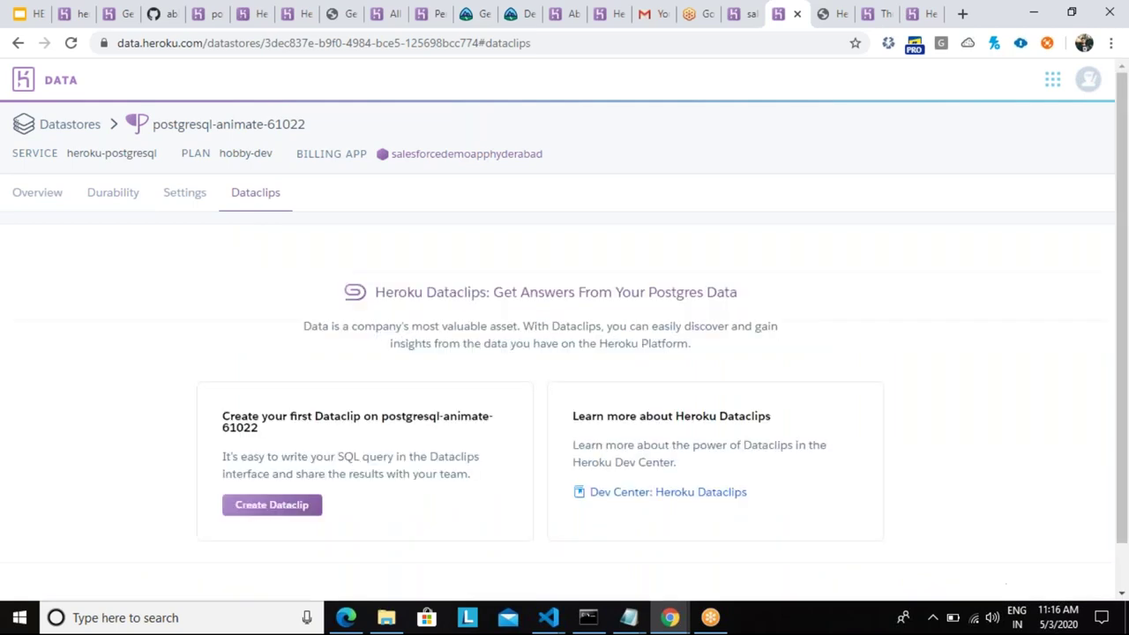
click(187, 200)
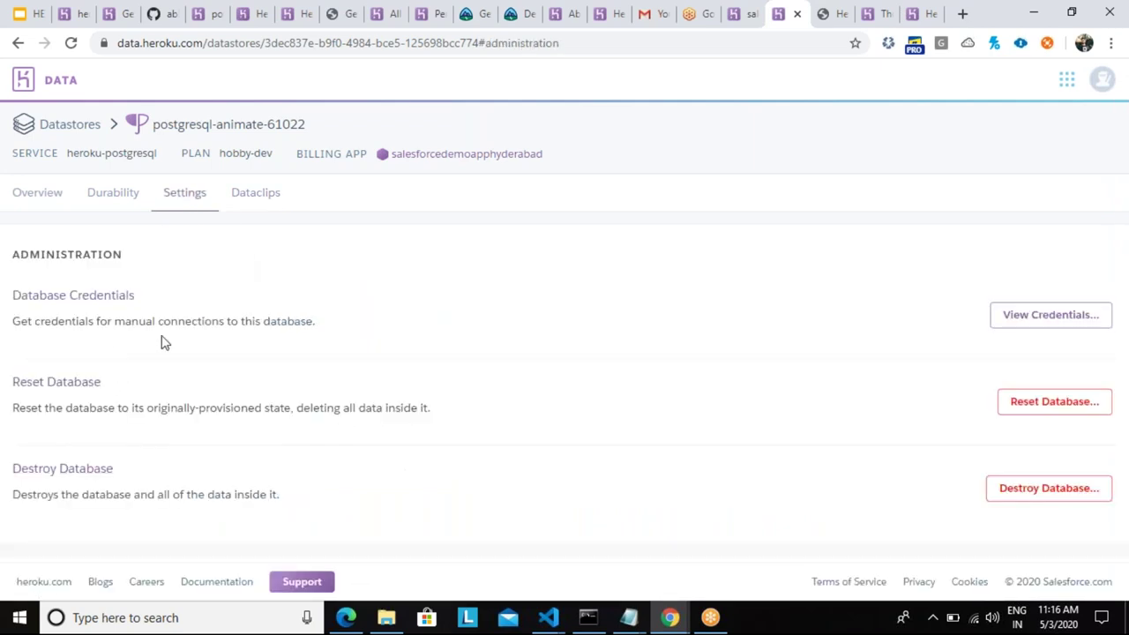
click(1020, 319)
click(1051, 315)
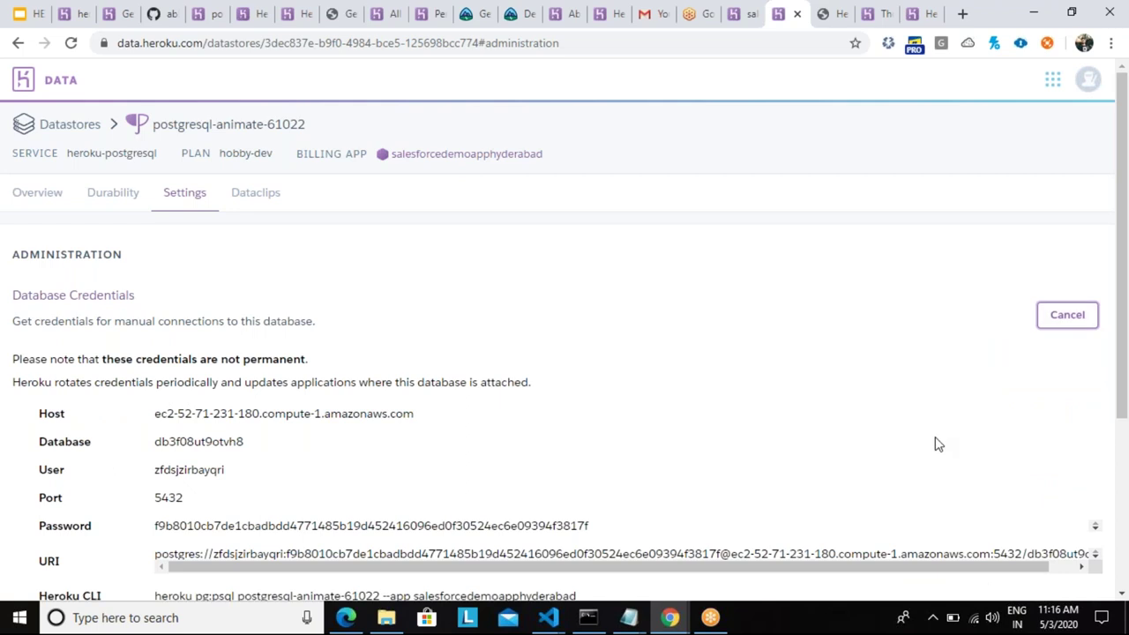
scroll(938, 444, down, 1)
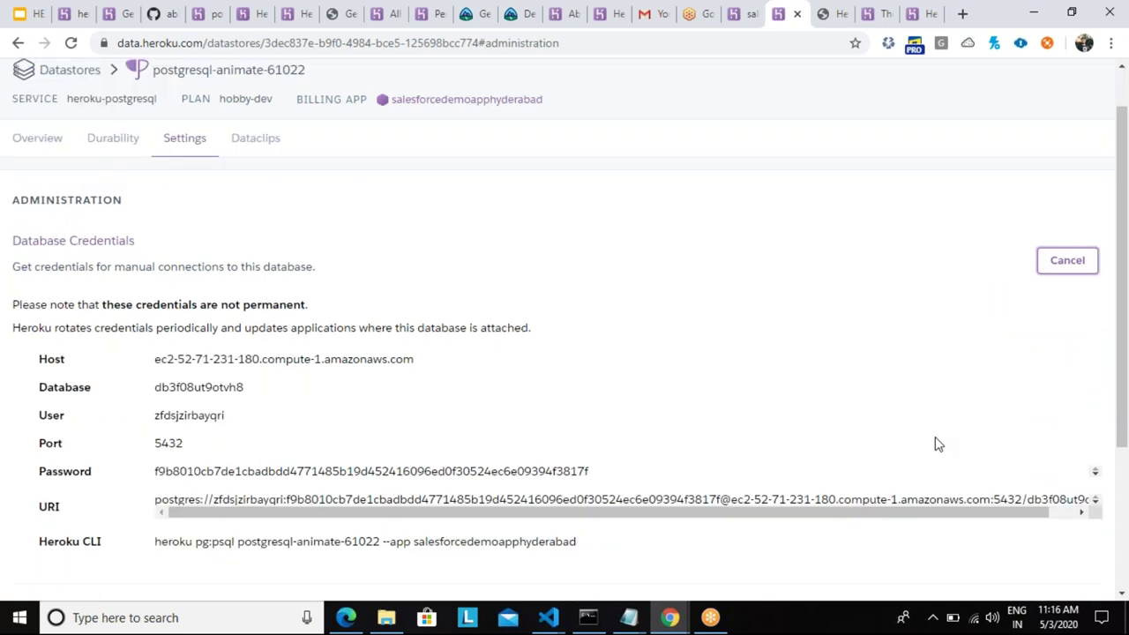
scroll(938, 444, down, 1)
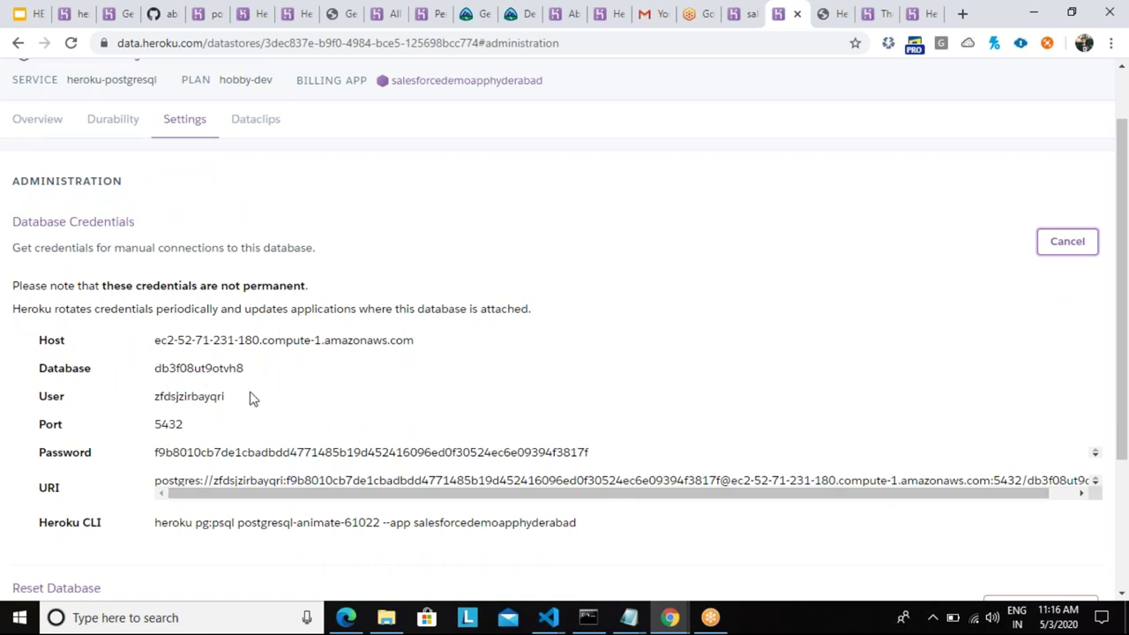
scroll(244, 371, down, 1)
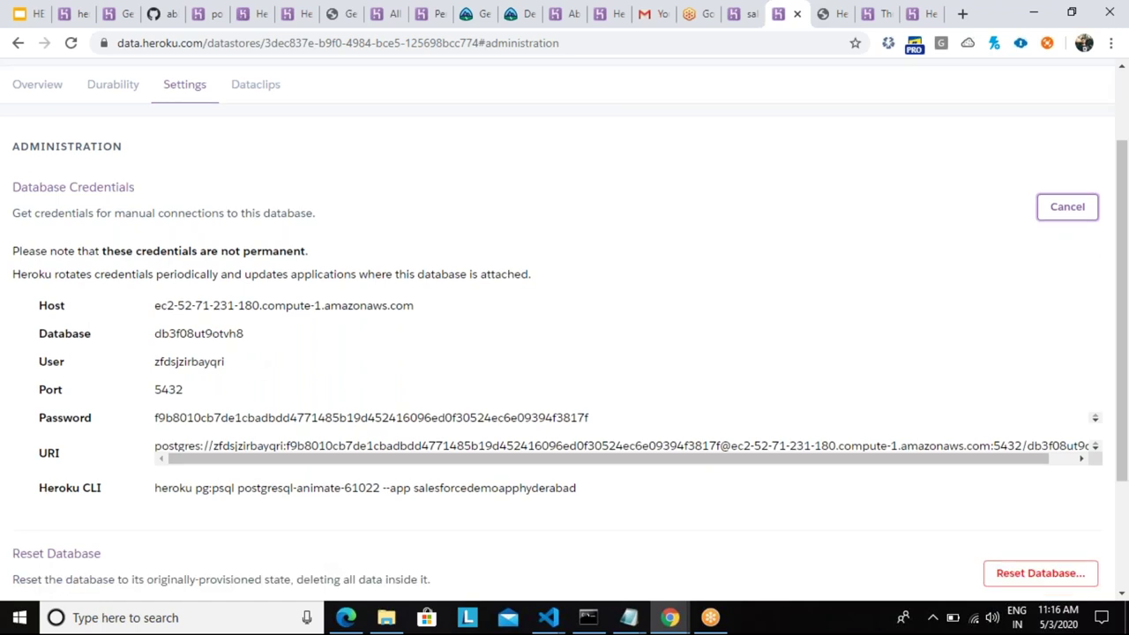
scroll(365, 432, down, 2)
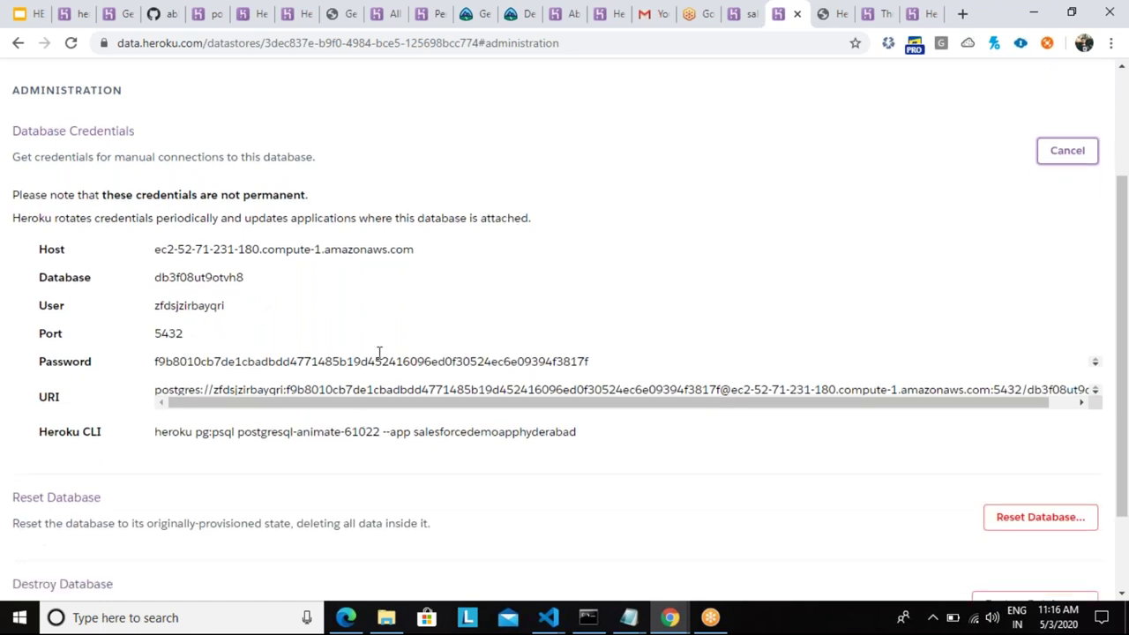
scroll(530, 389, up, 1)
double_click(685, 420)
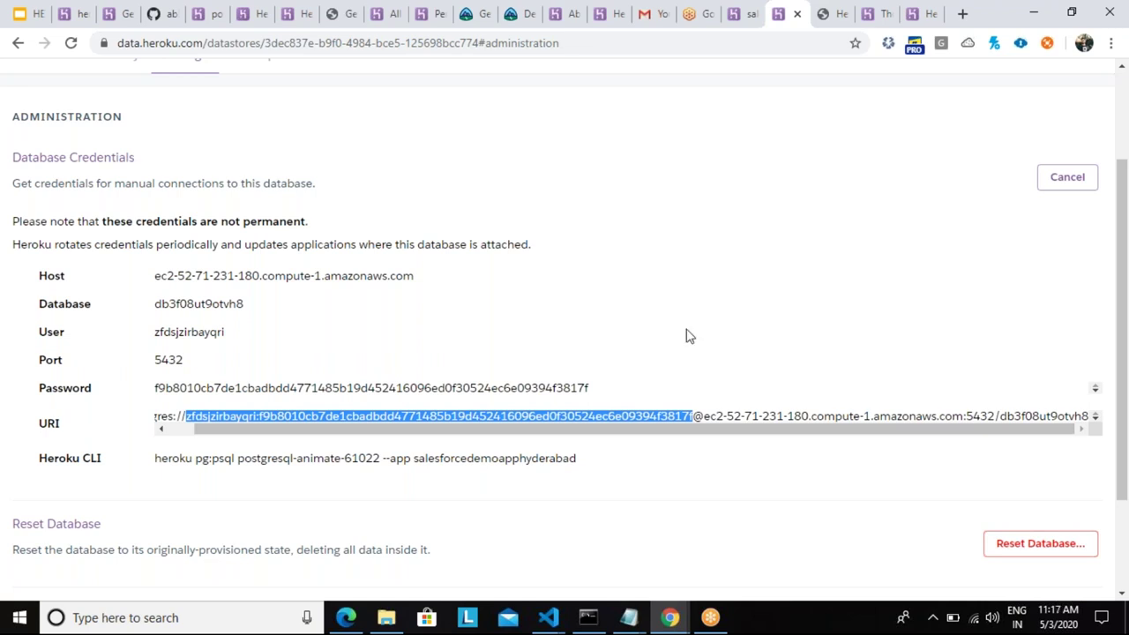
scroll(689, 335, up, 2)
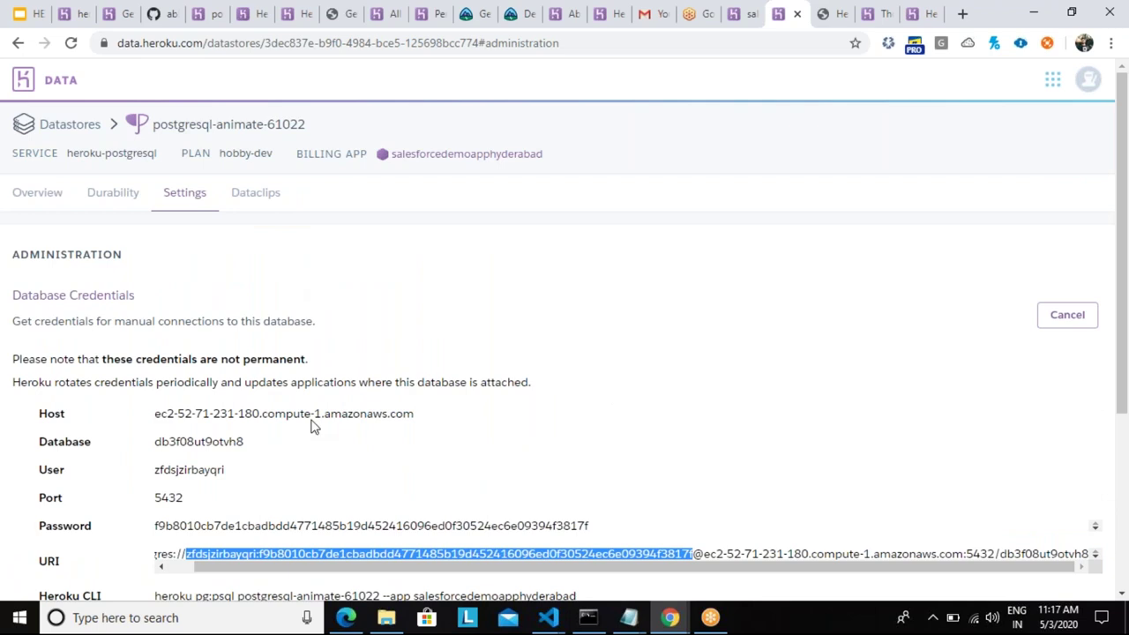
click(1067, 315)
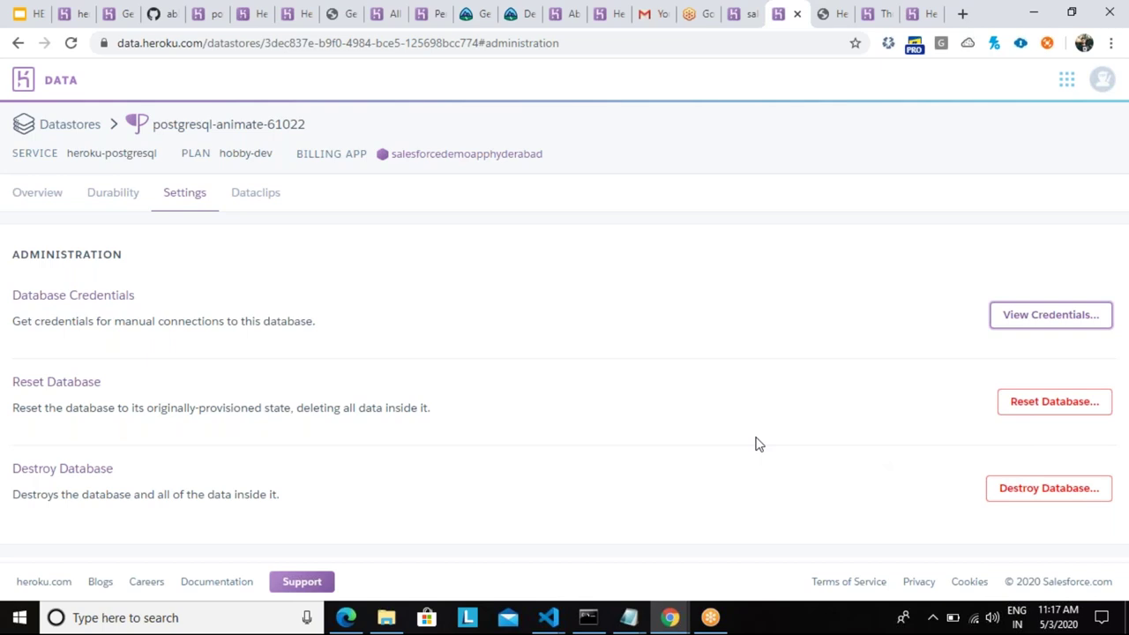
Present the HEROKU : Deep Dive deck full screen from slide 16
click(31, 24)
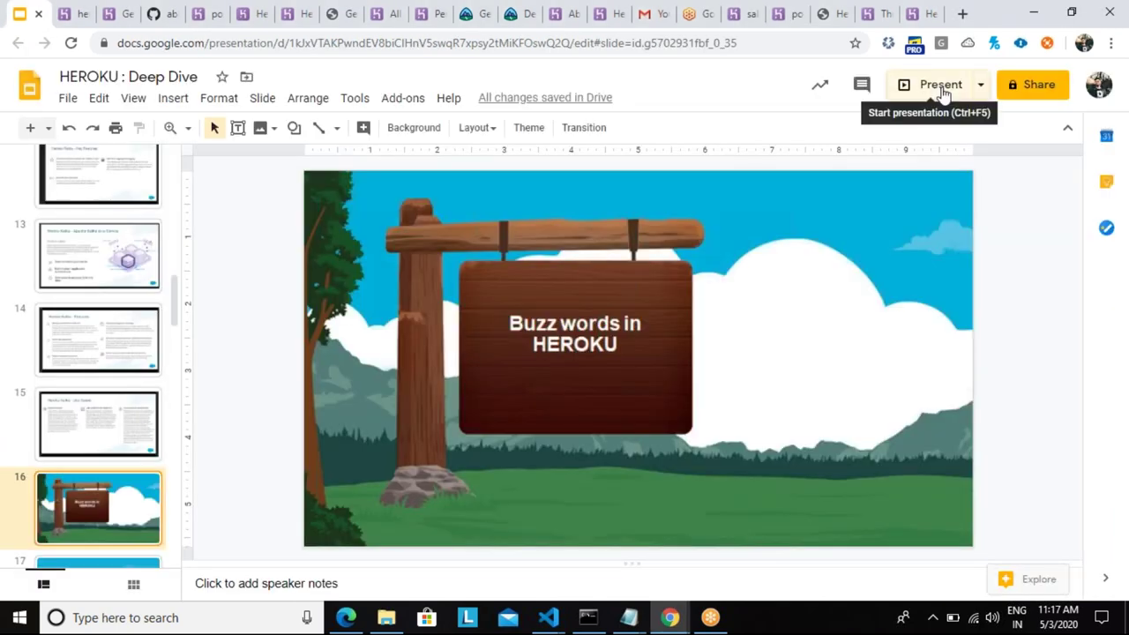
click(941, 86)
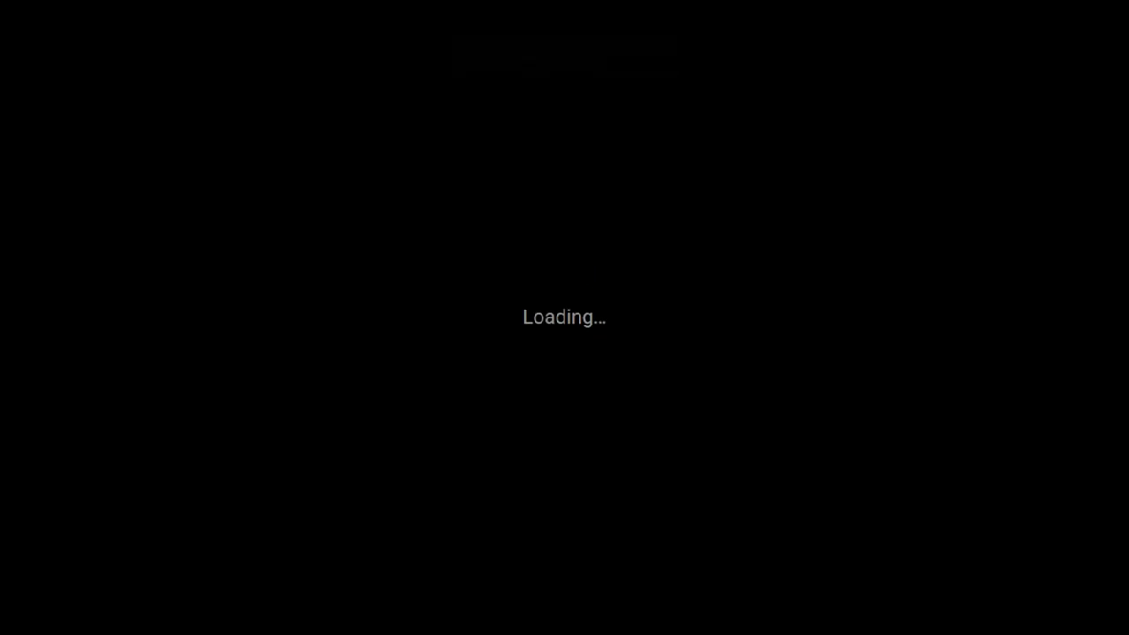
mouse_move(212, 597)
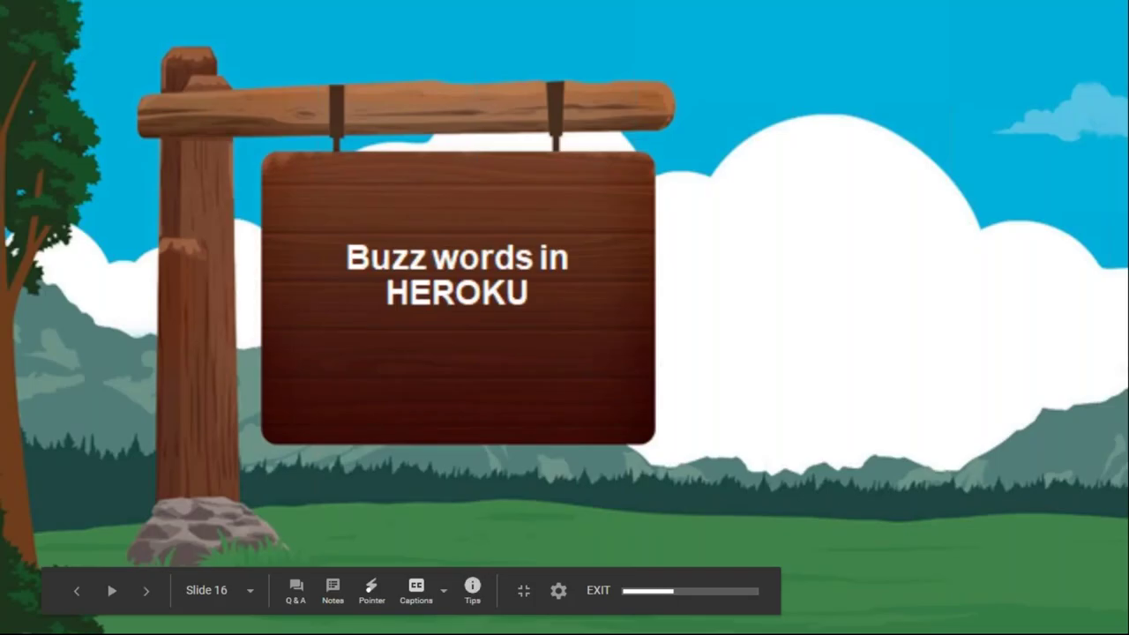
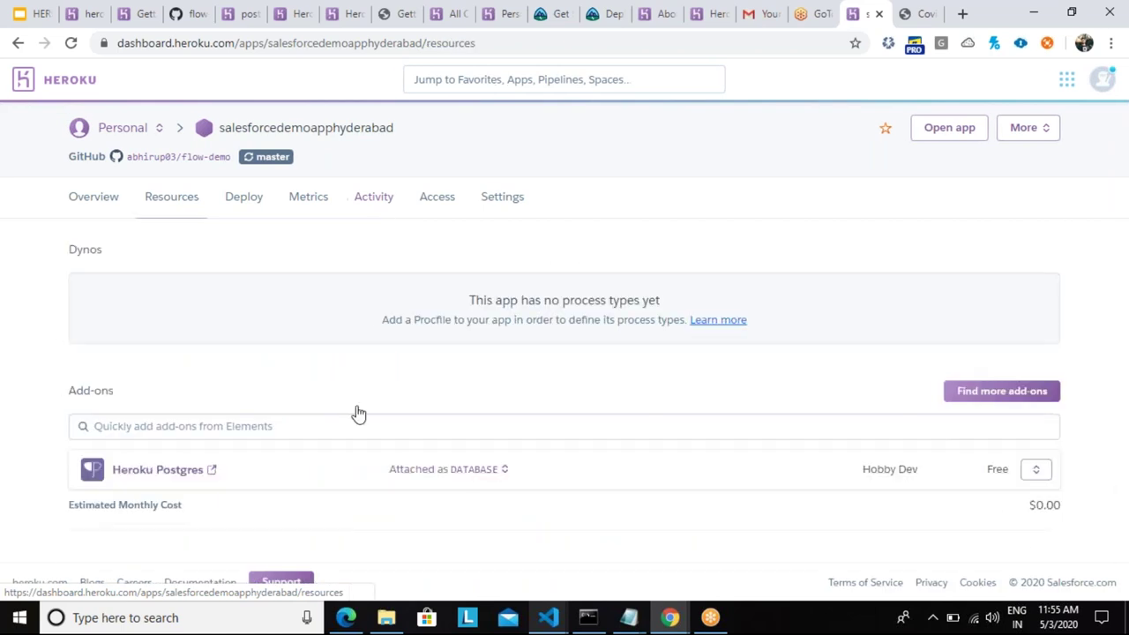
Search the add-ons box for 'heroku conn', then bring Command Prompt to the front
click(344, 432)
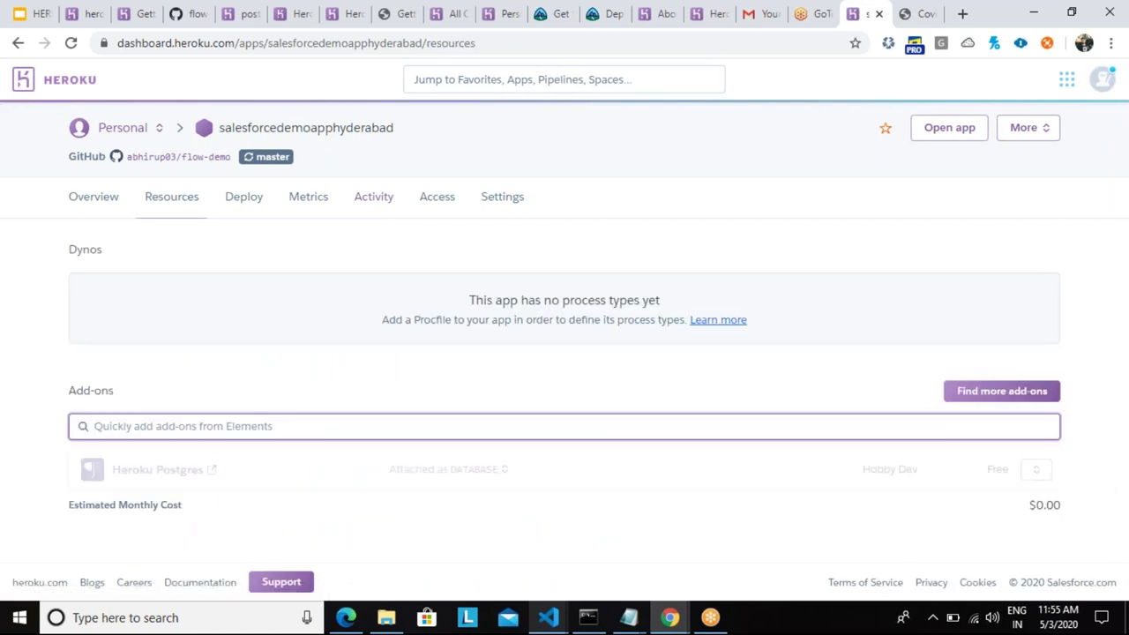
text(heroku conn)
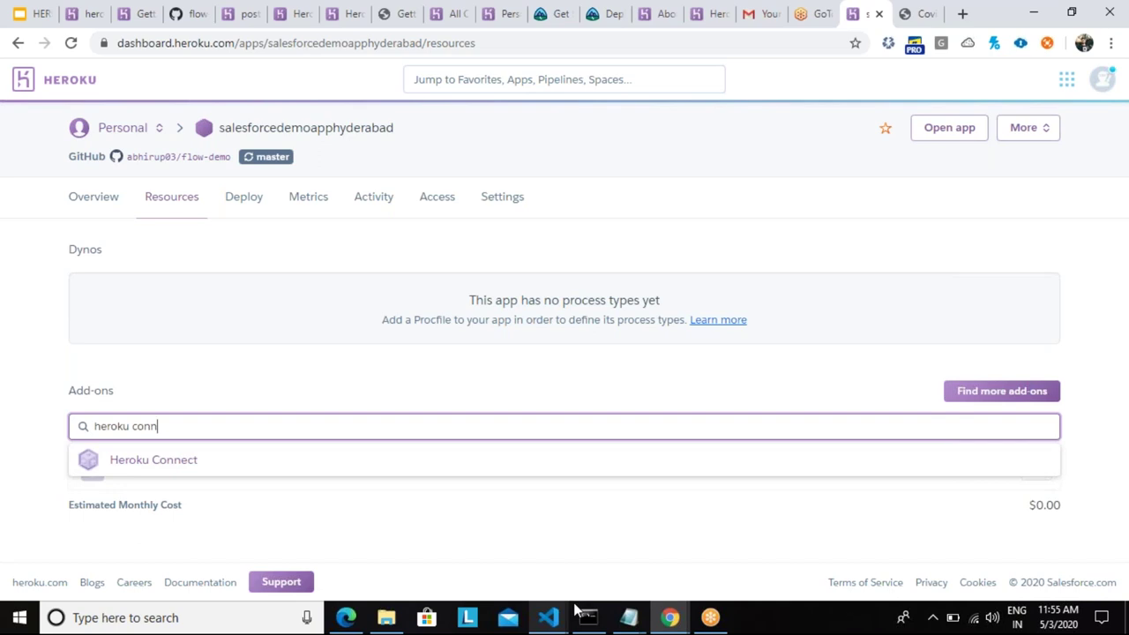
mouse_move(576, 607)
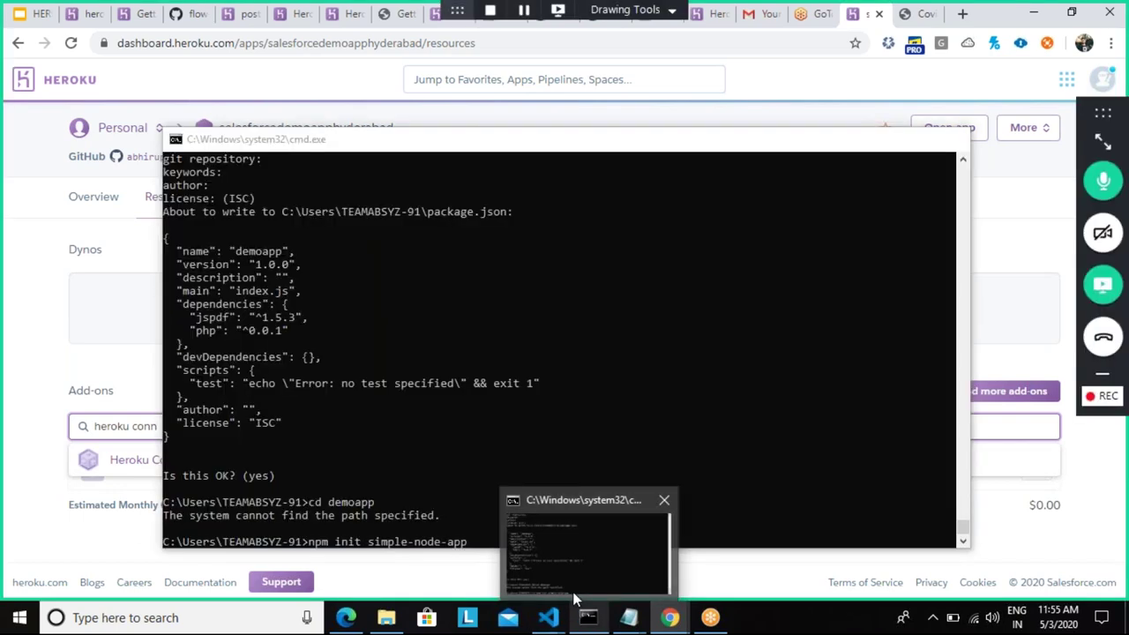
click(548, 529)
Replace the old npm command in Command Prompt with 'heroku', then return to Chrome
key(shift+Home)
key(Escape)
key(BackSpace)
key(BackSpace)
key(BackSpace)
key(BackSpace)
key(End)
key(BackSpace)
key(BackSpace)
key(BackSpace)
key(BackSpace)
key(BackSpace)
key(BackSpace)
key(BackSpace)
key(BackSpace)
key(BackSpace)
key(BackSpace)
key(BackSpace)
key(BackSpace)
key(BackSpace)
key(BackSpace)
key(BackSpace)
key(BackSpace)
key(BackSpace)
key(BackSpace)
key(BackSpace)
key(BackSpace)
text(heroku)
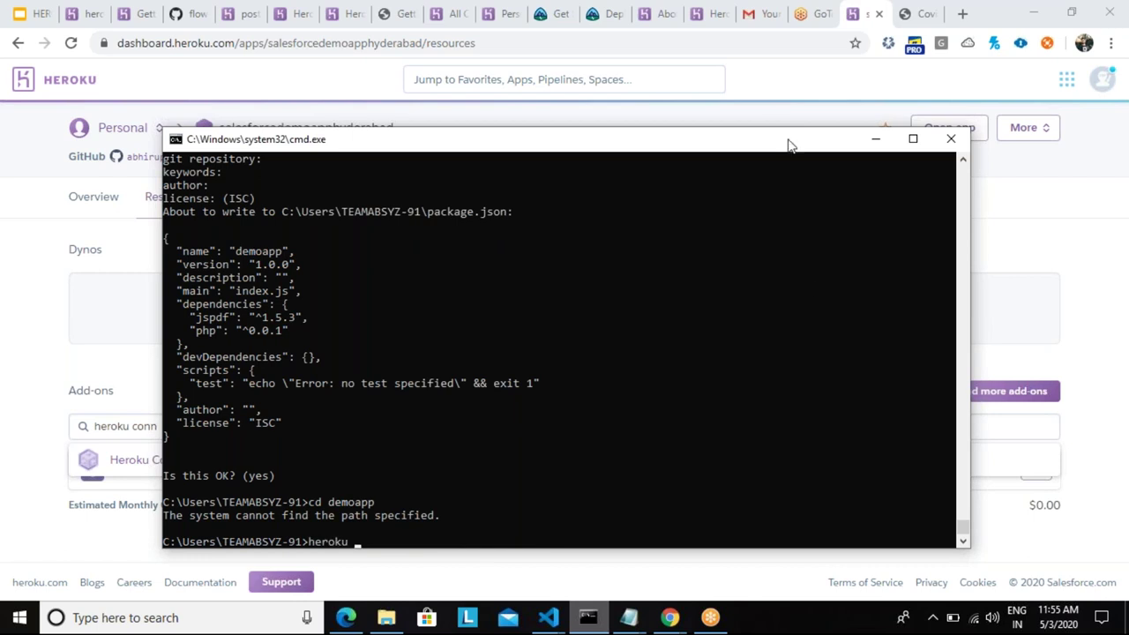
click(706, 104)
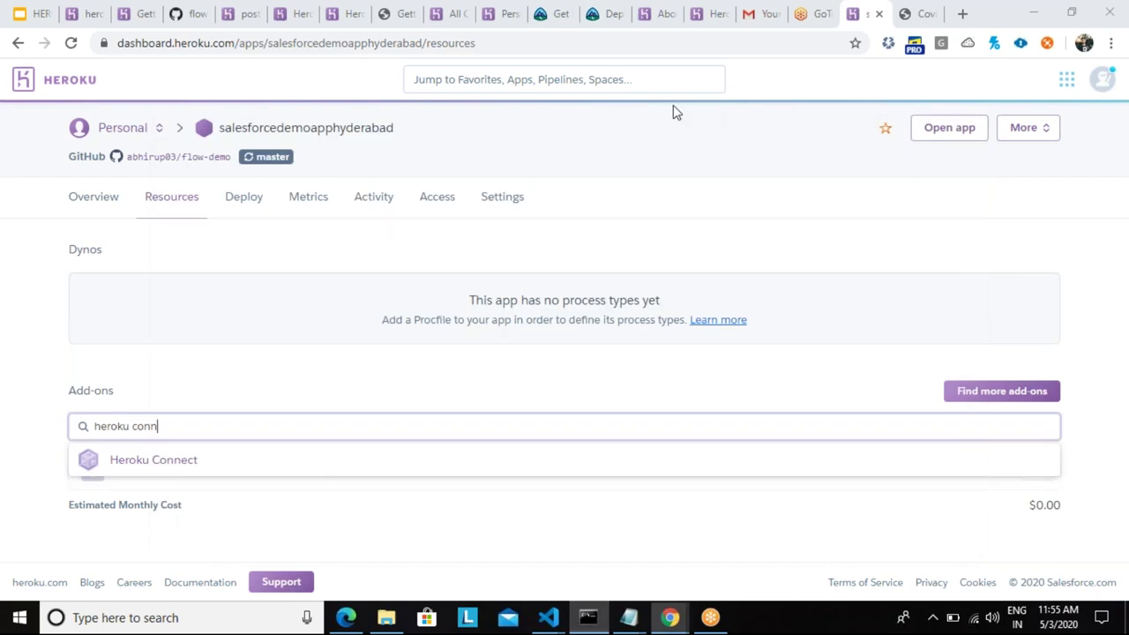
Review the heroku addons and Heroku Connect: Why? slides, then reopen the 'heroku conn' suggestion
click(32, 15)
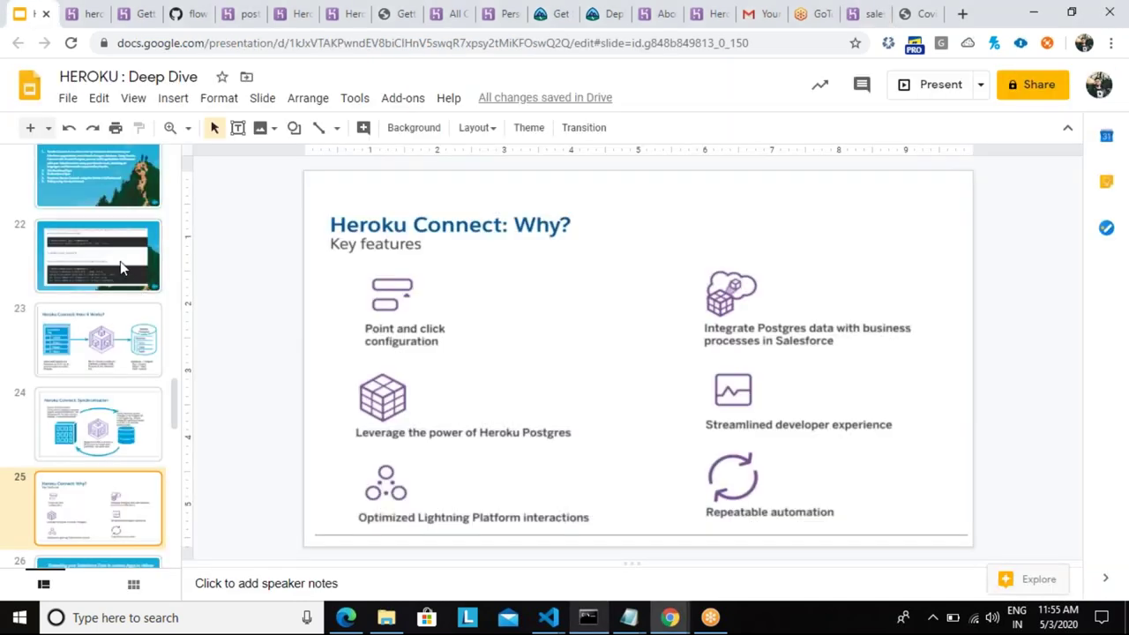
click(120, 265)
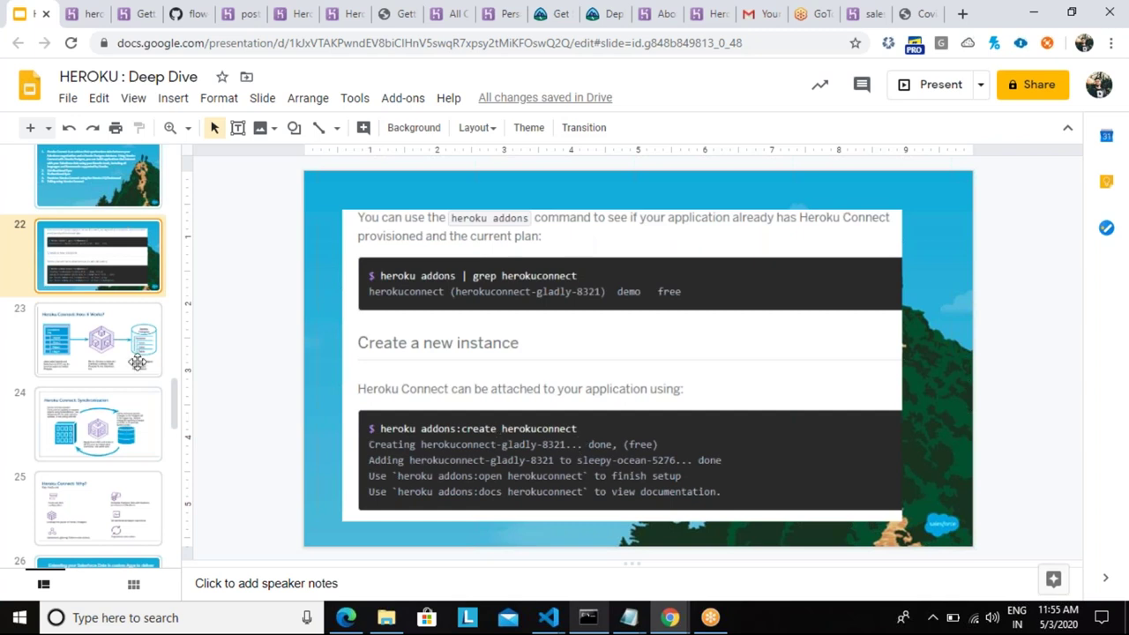
click(106, 503)
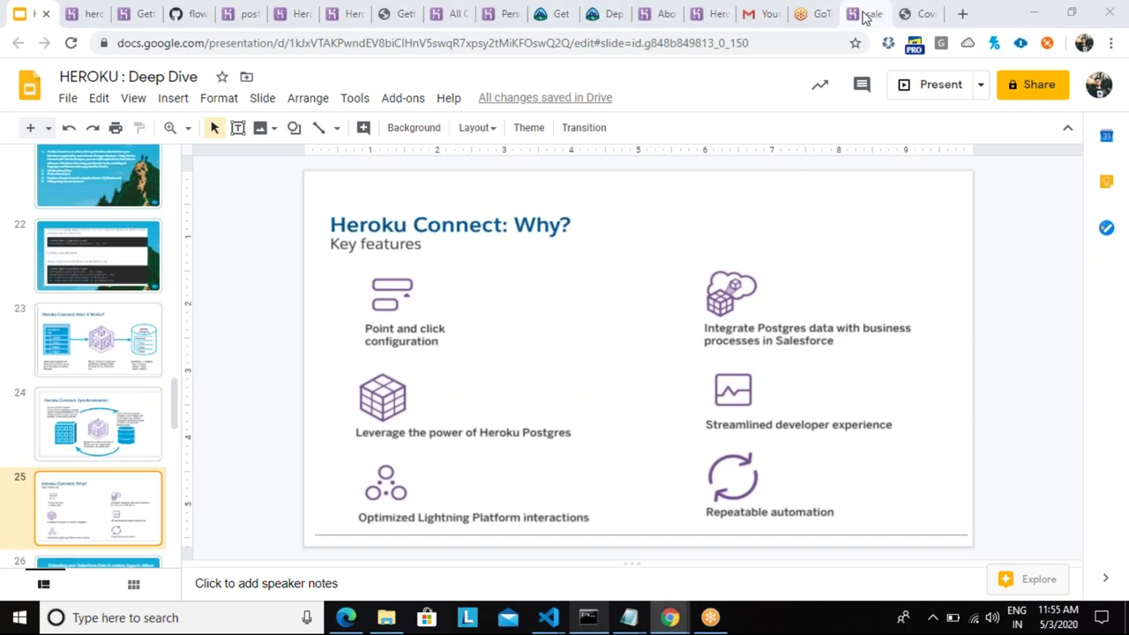
click(865, 12)
click(320, 431)
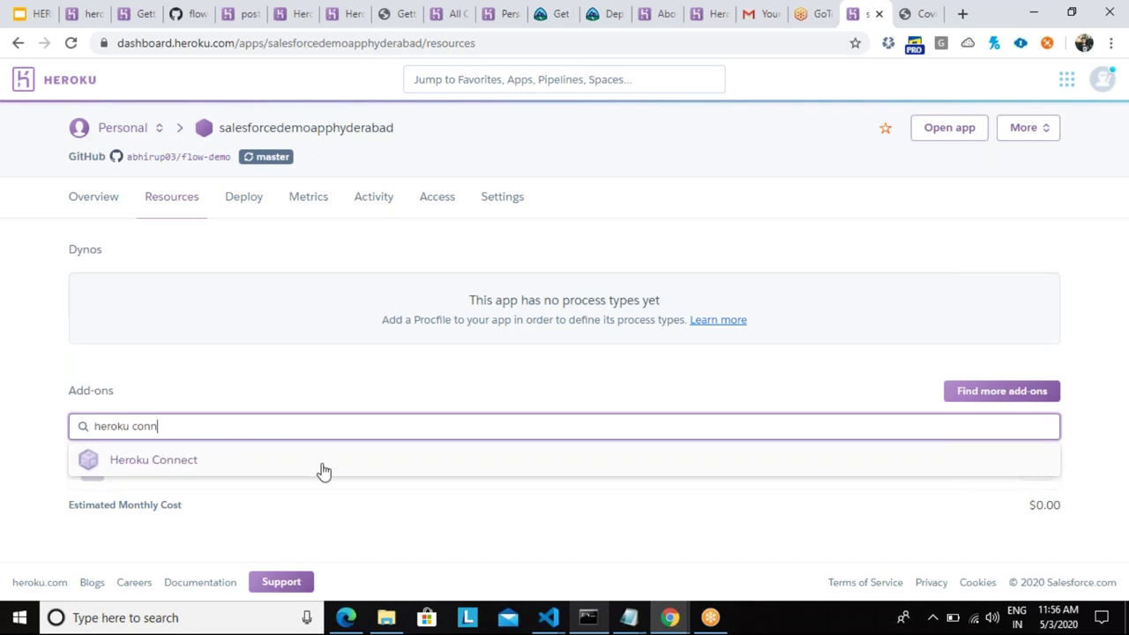
Provision Heroku Connect on salesforcedemoapphyderabad with the free Demo Edition plan
click(320, 468)
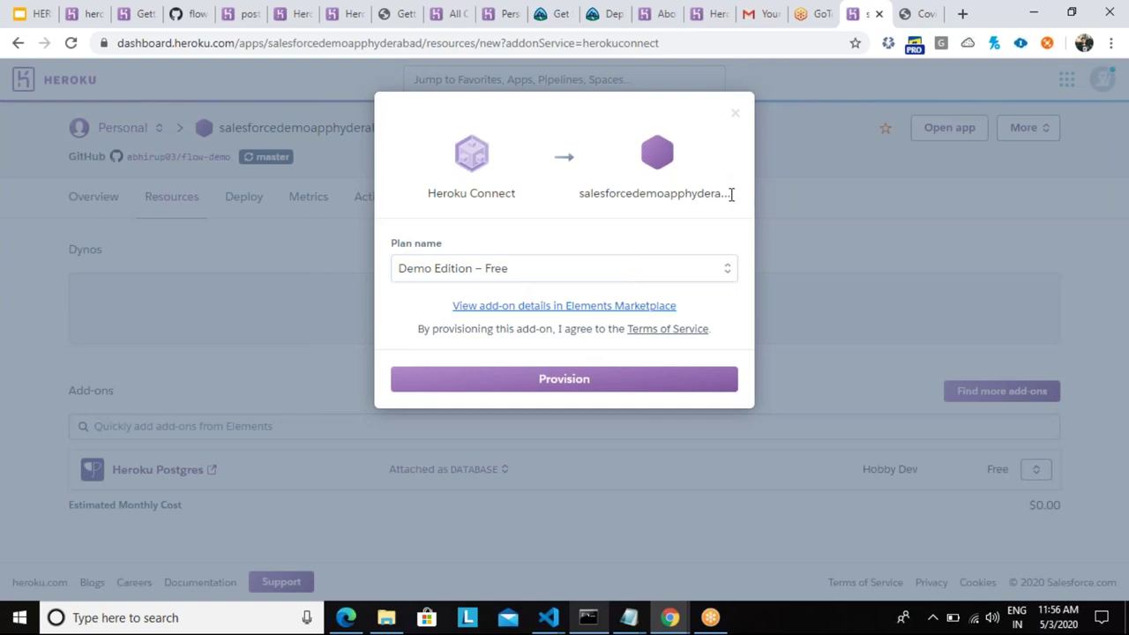
triple_click(597, 201)
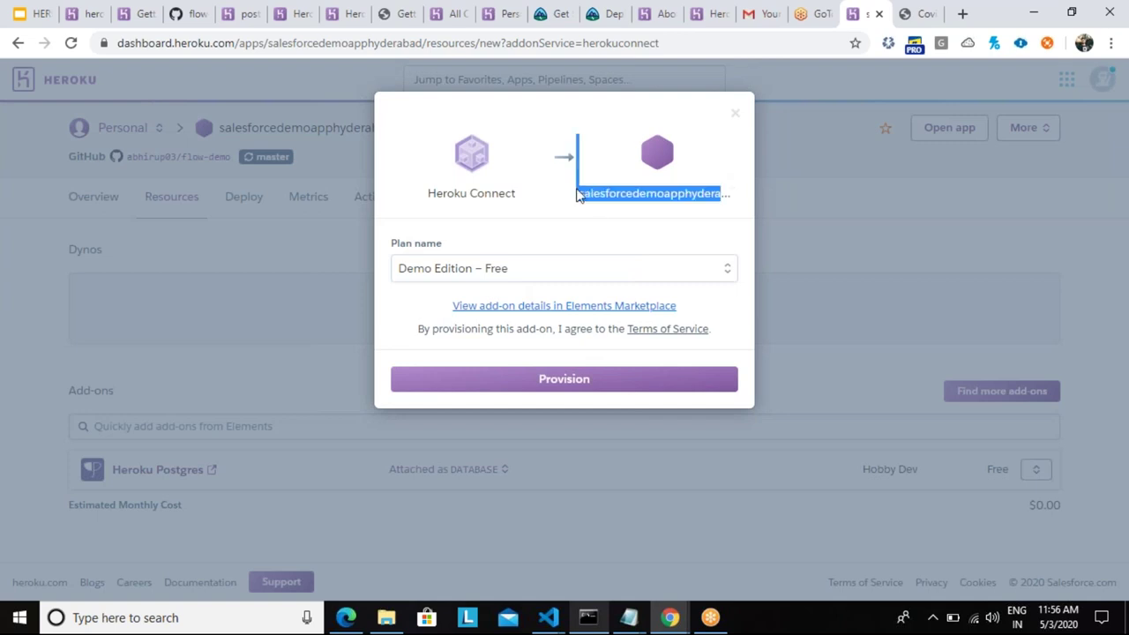
click(611, 275)
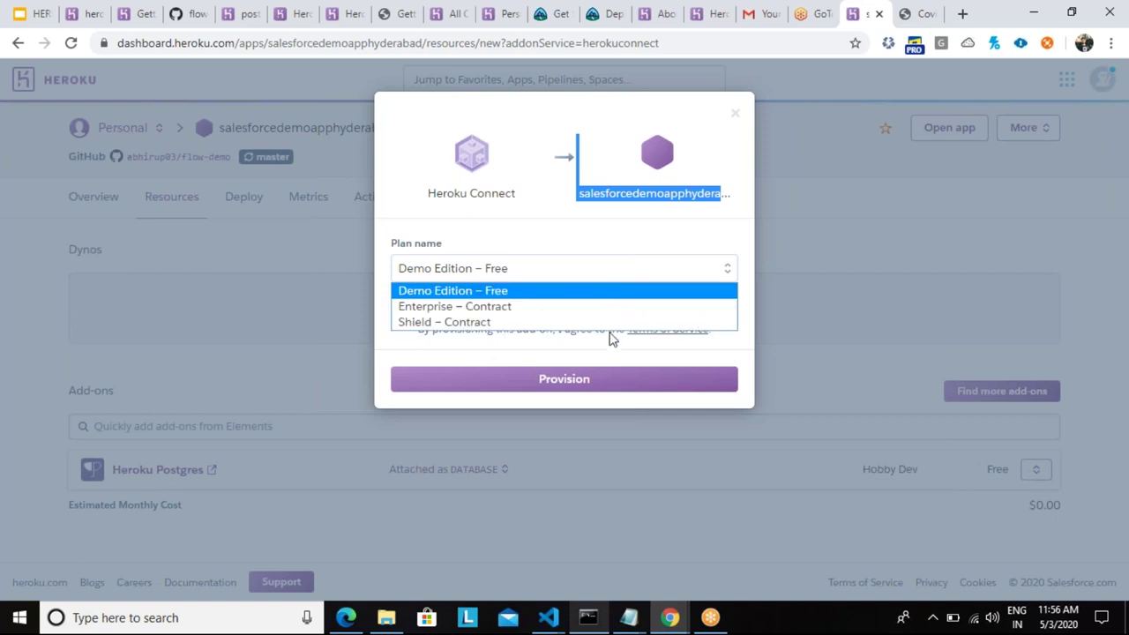
click(602, 285)
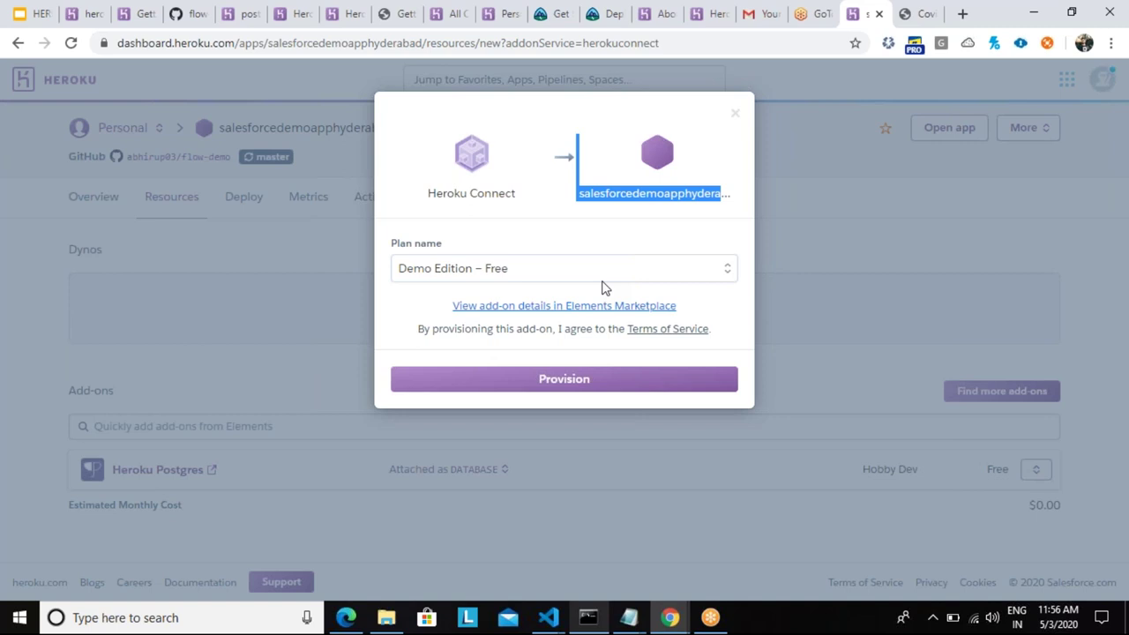
click(612, 392)
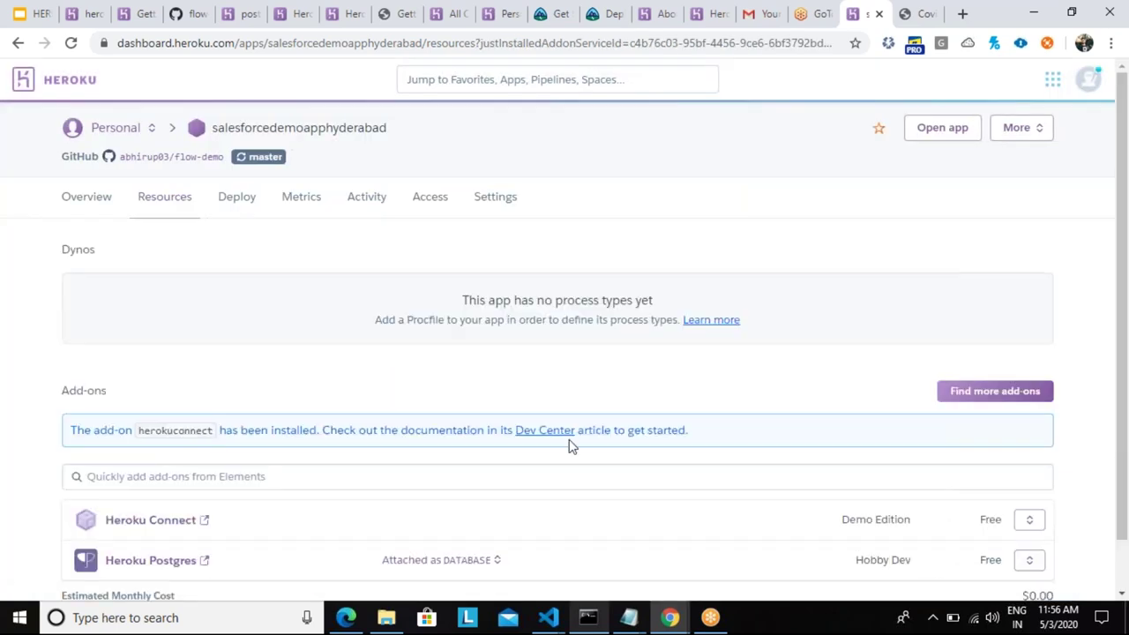
Open the Heroku Connect add-on from the app's add-ons list in its new browser tab
scroll(572, 444, down, 1)
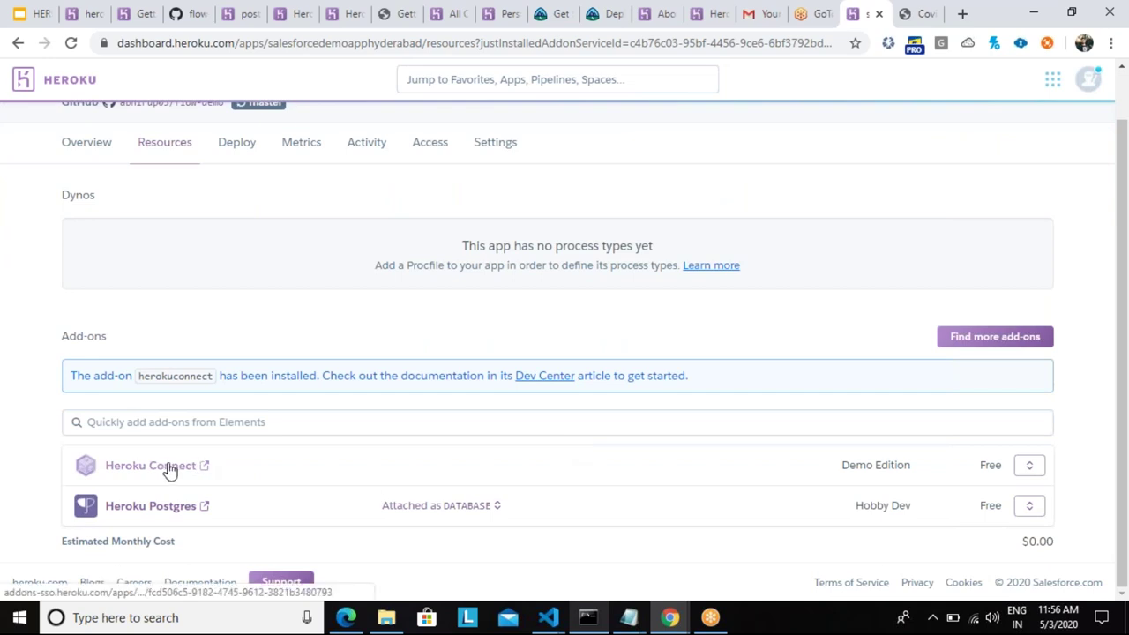
scroll(188, 298, up, 1)
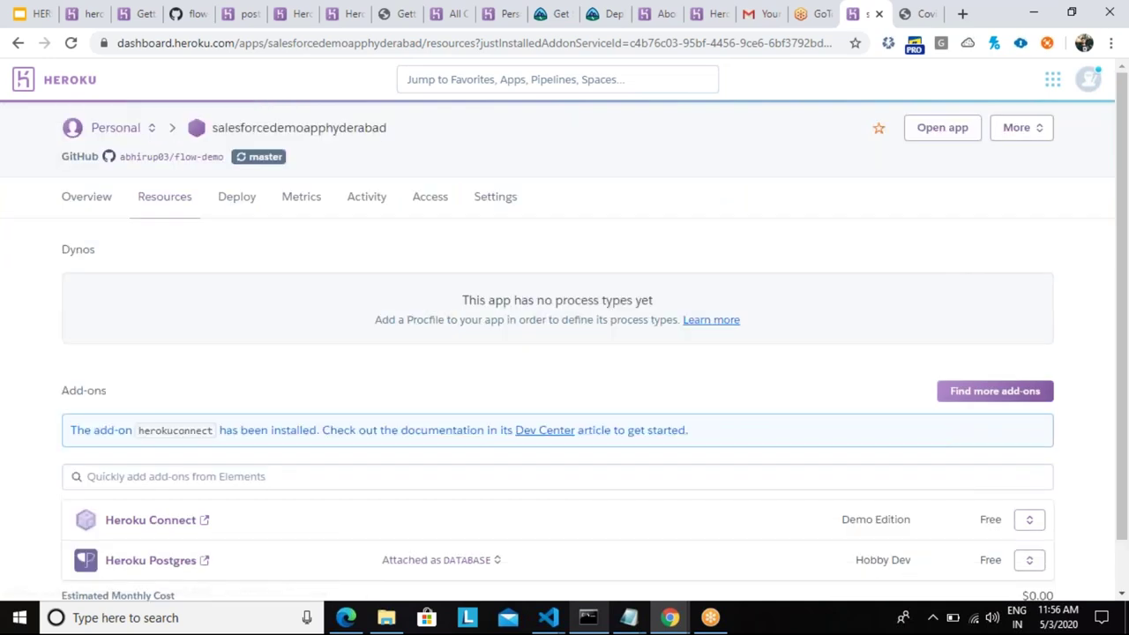
drag(386, 128, 210, 128)
scroll(296, 255, down, 1)
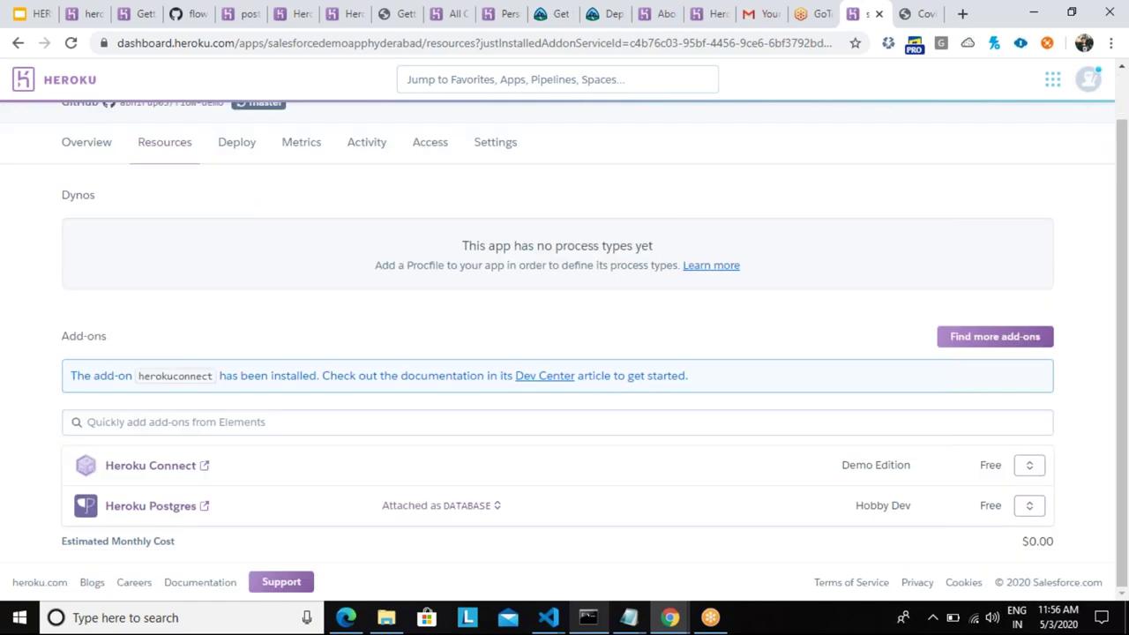
click(151, 466)
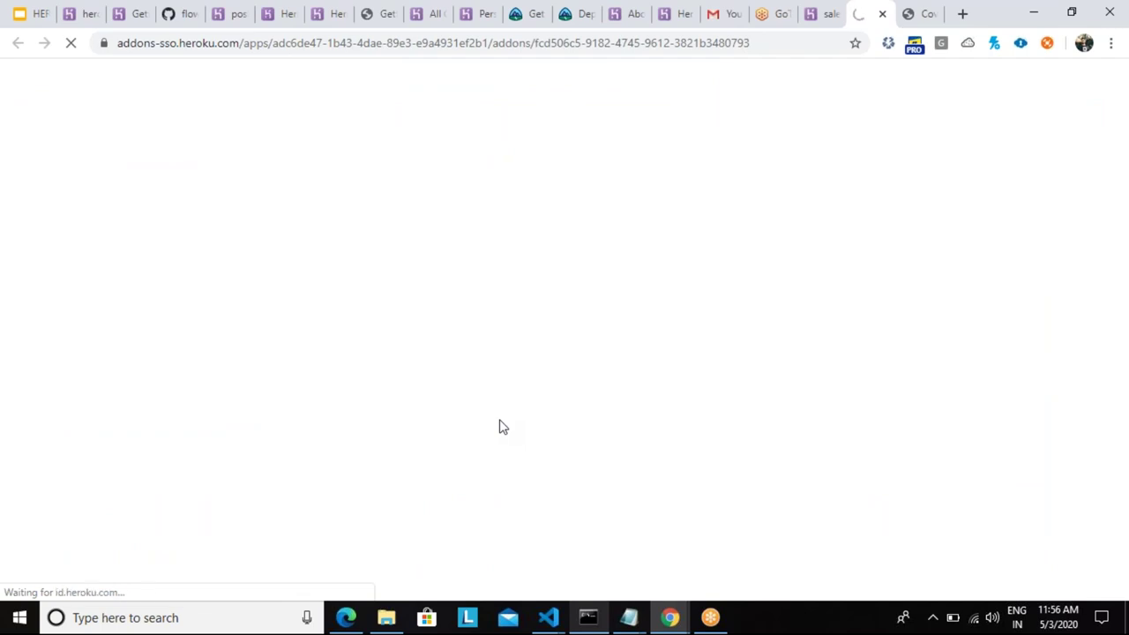
click(828, 13)
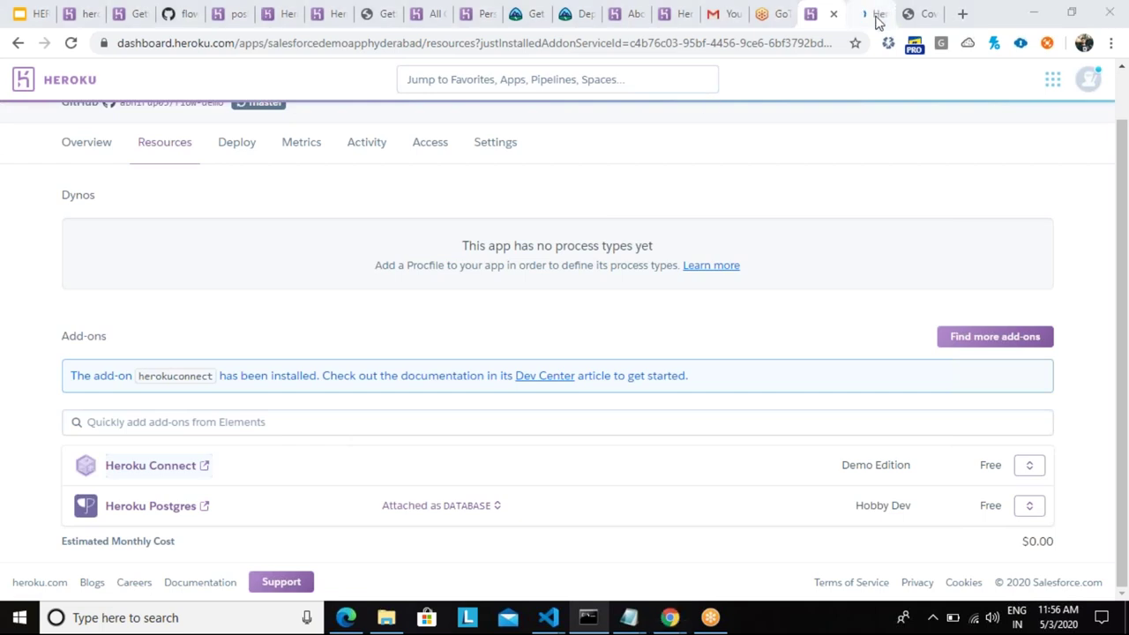
click(879, 13)
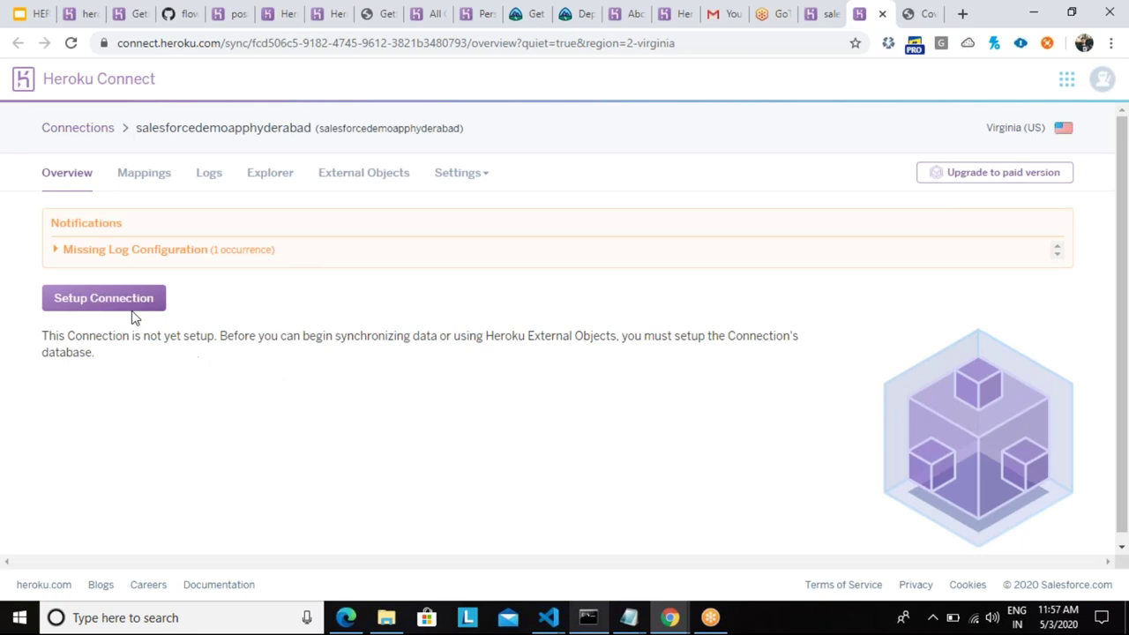
Set up the connection with schema 'salesforce' on the DATABASE_URL database
click(103, 297)
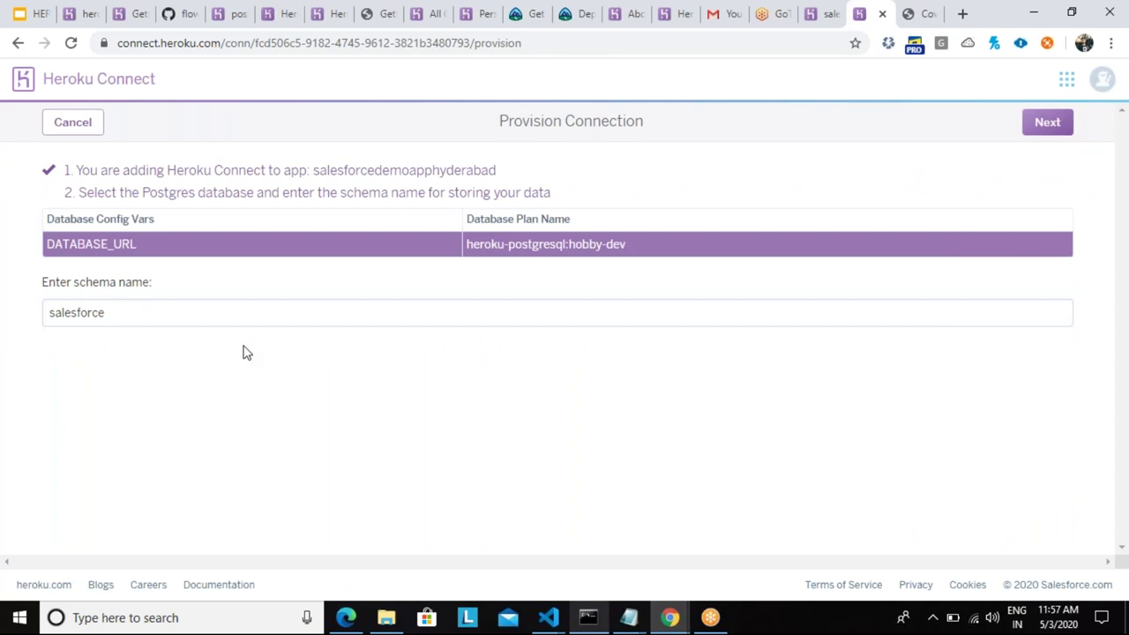
drag(113, 321, 42, 314)
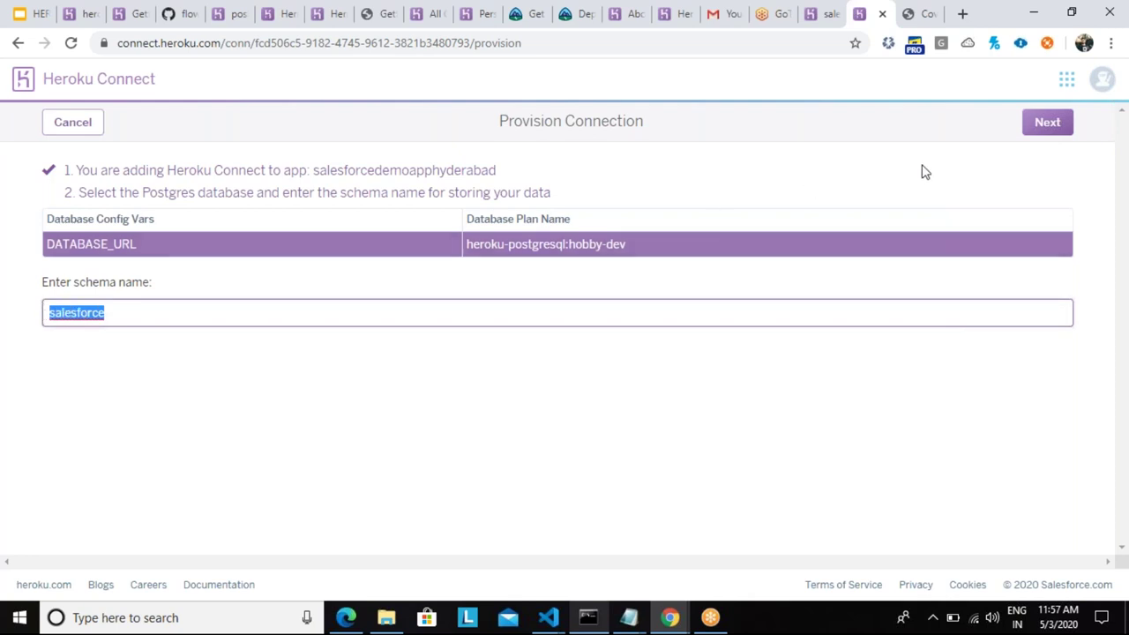
click(1049, 129)
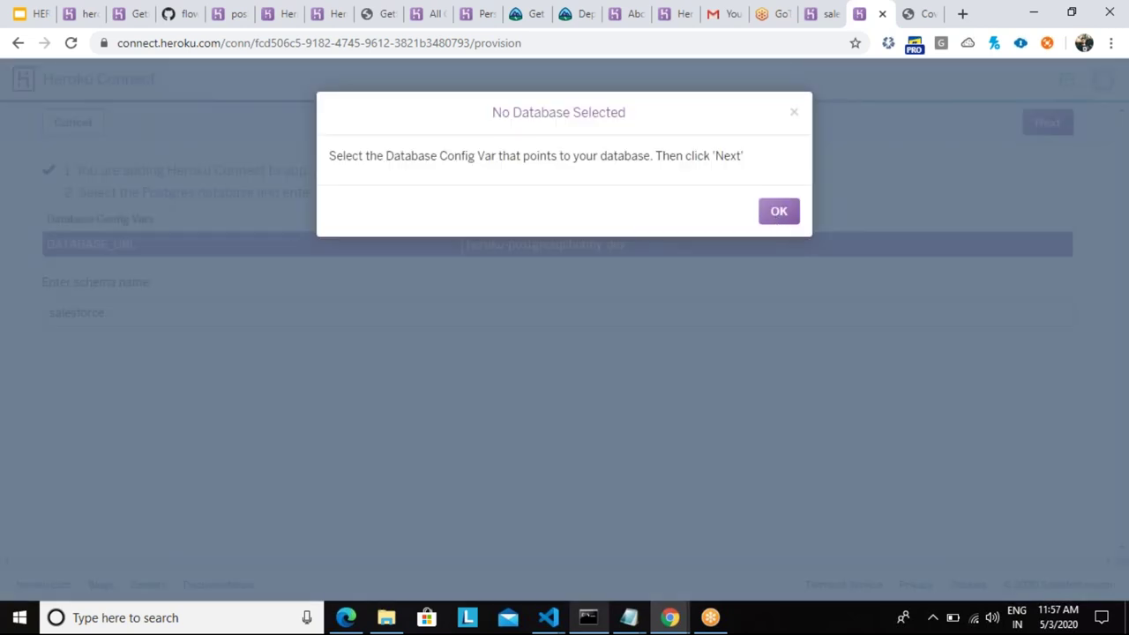
click(782, 217)
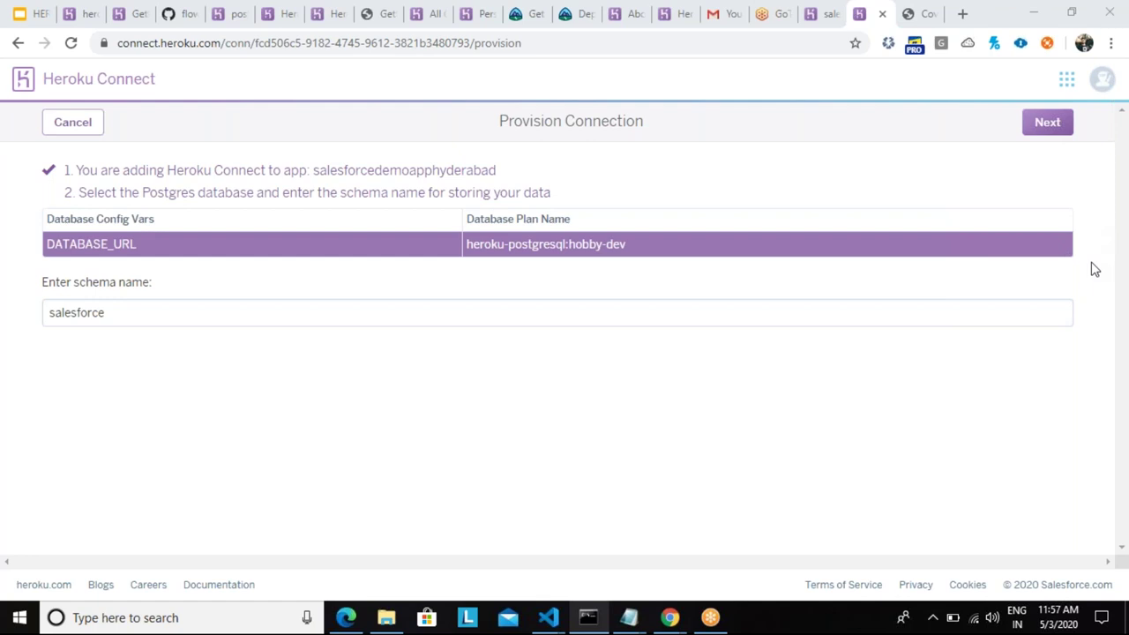
click(1069, 122)
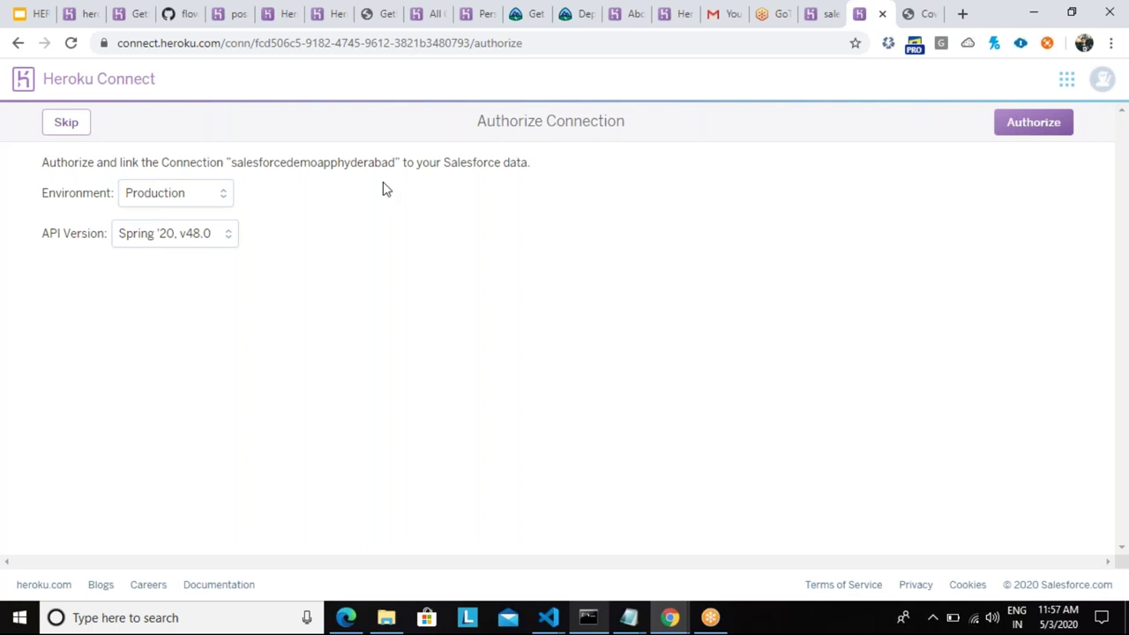
Authorize the connection for Production with API version Spring '20, v48.0
click(214, 203)
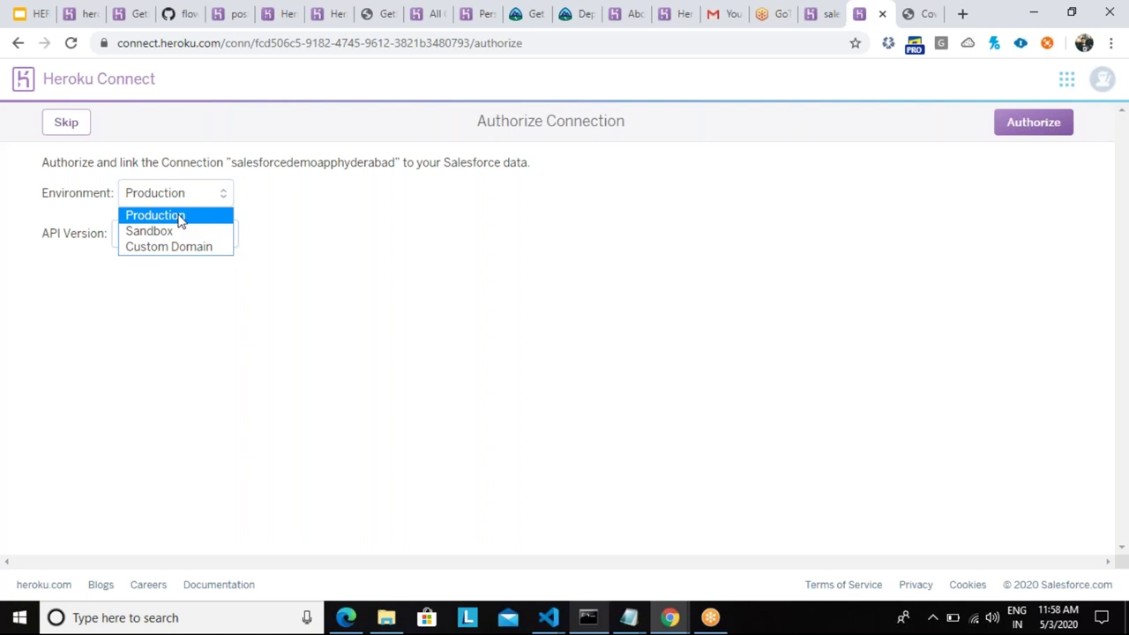
click(181, 220)
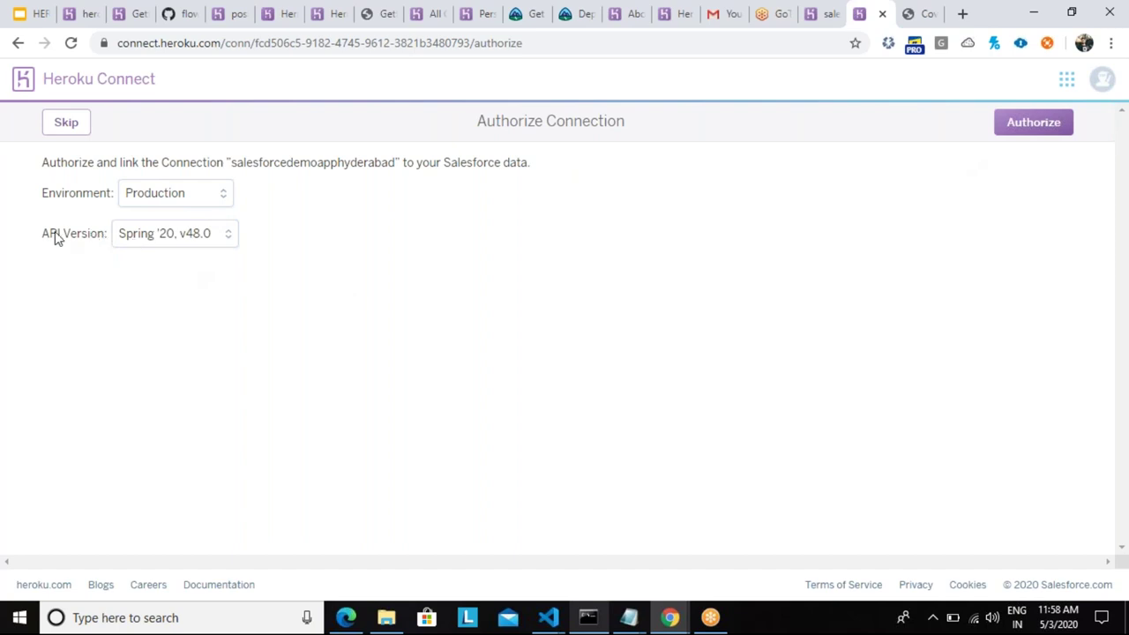
click(216, 241)
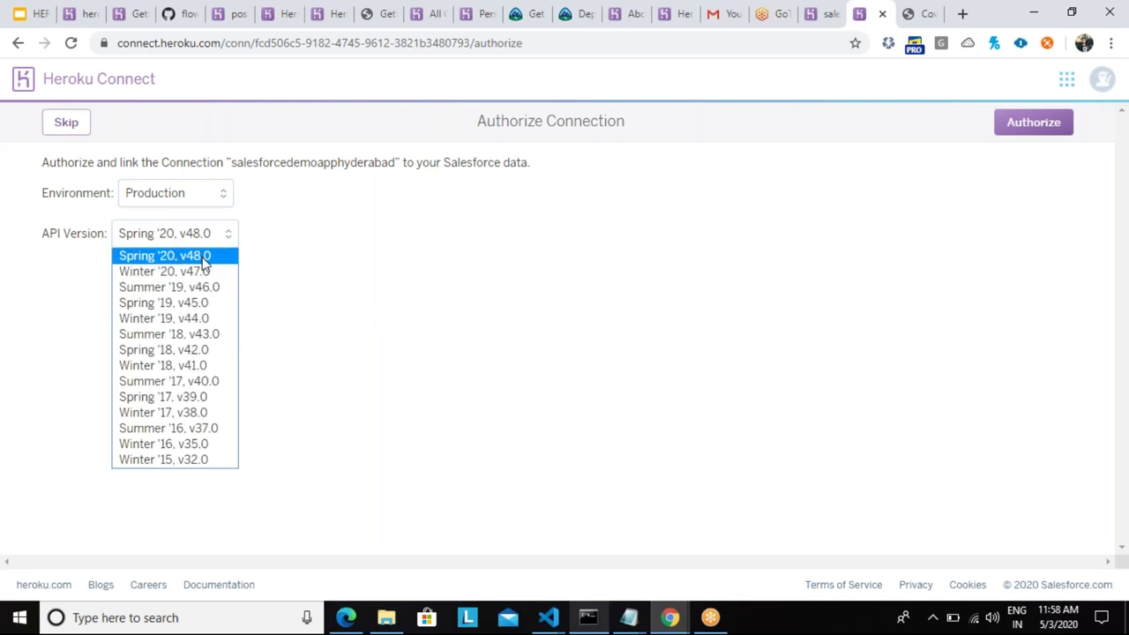
click(204, 257)
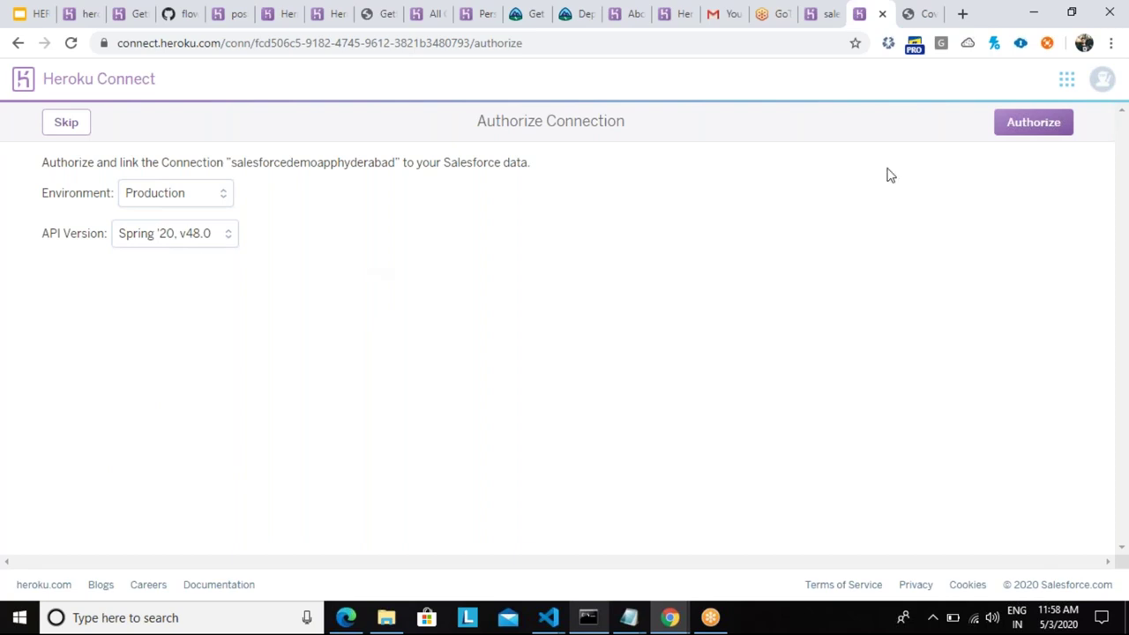
click(1034, 122)
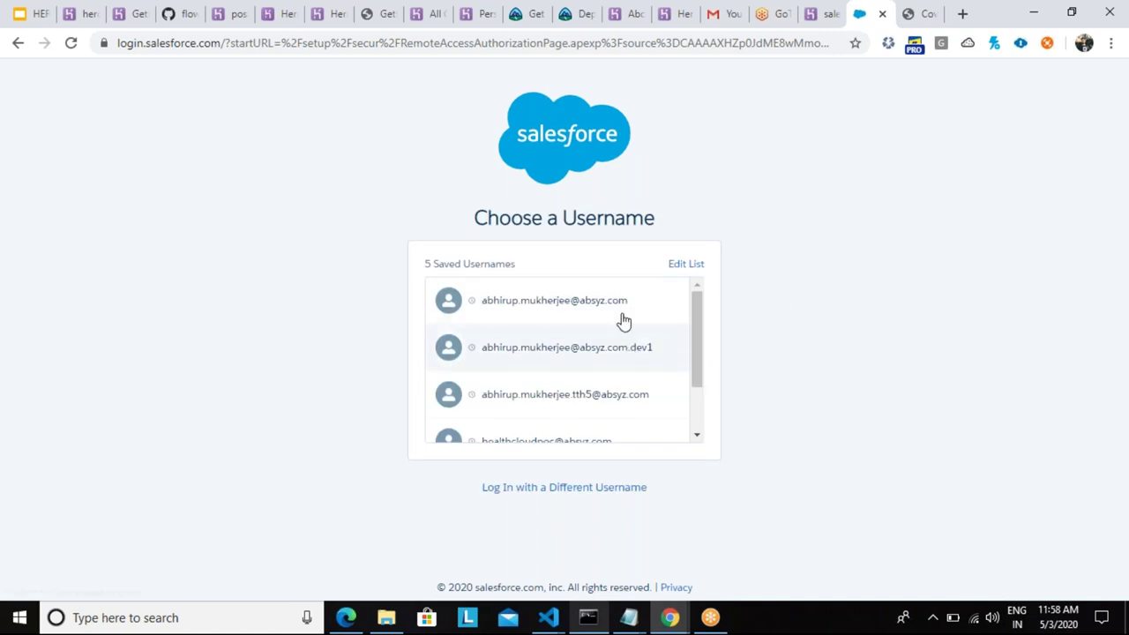
Log in to Salesforce with a saved account picked from the username suggestions
click(615, 305)
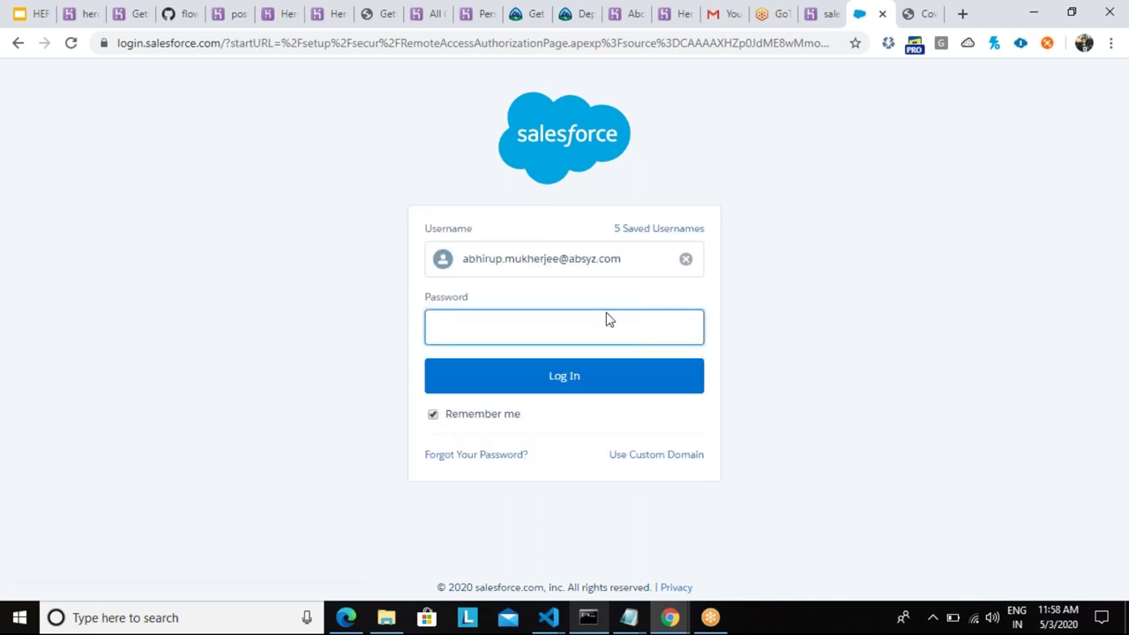
click(685, 259)
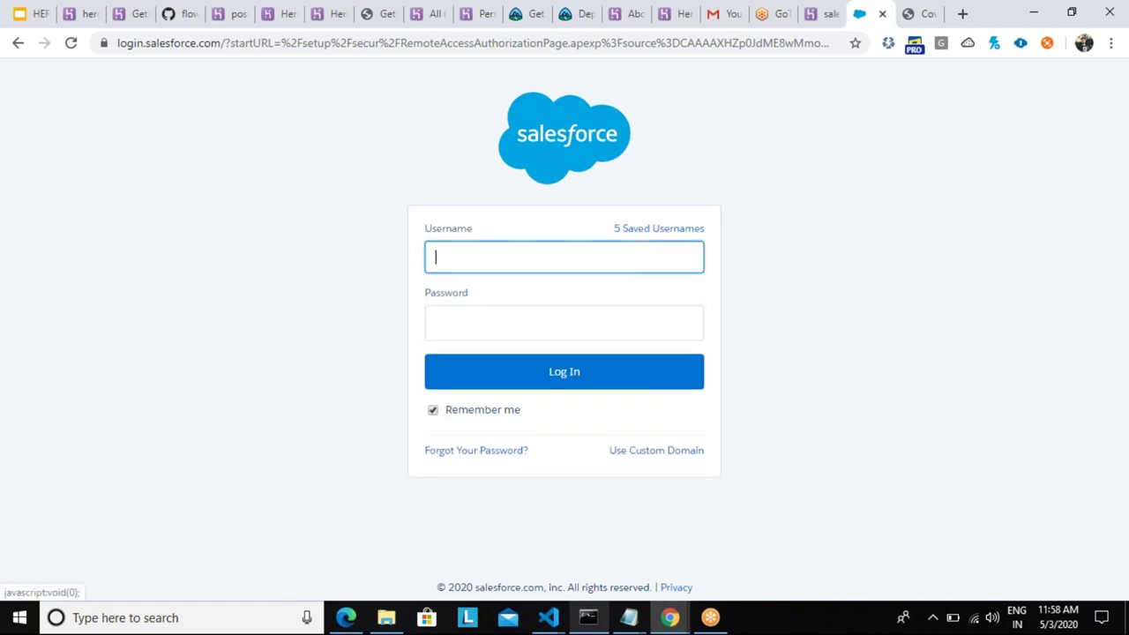
text(abh)
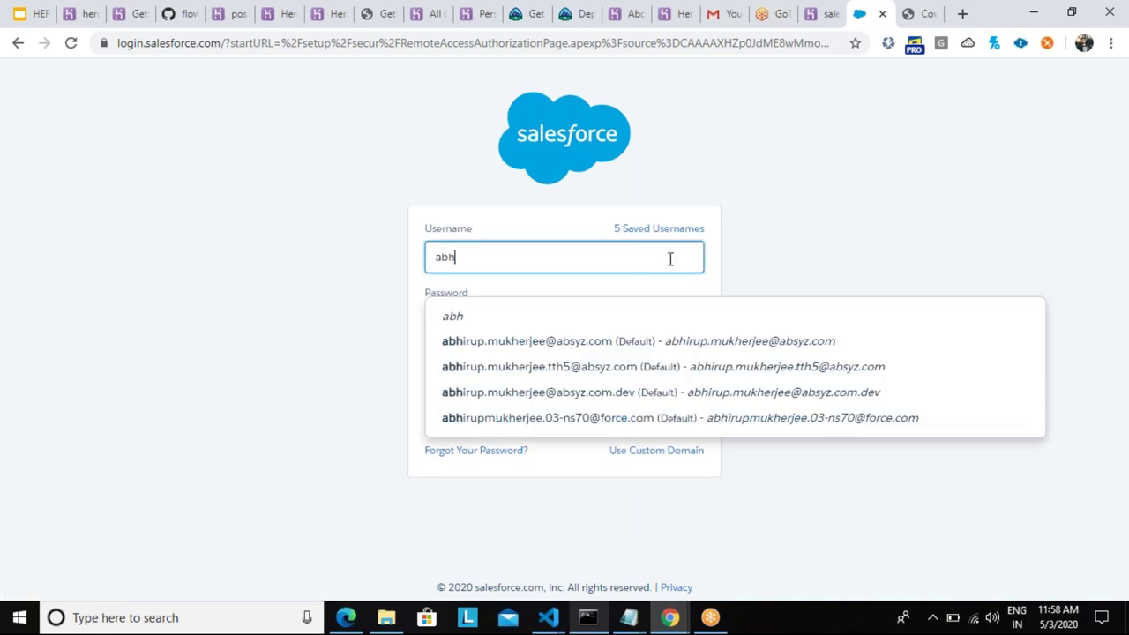
click(657, 366)
click(657, 379)
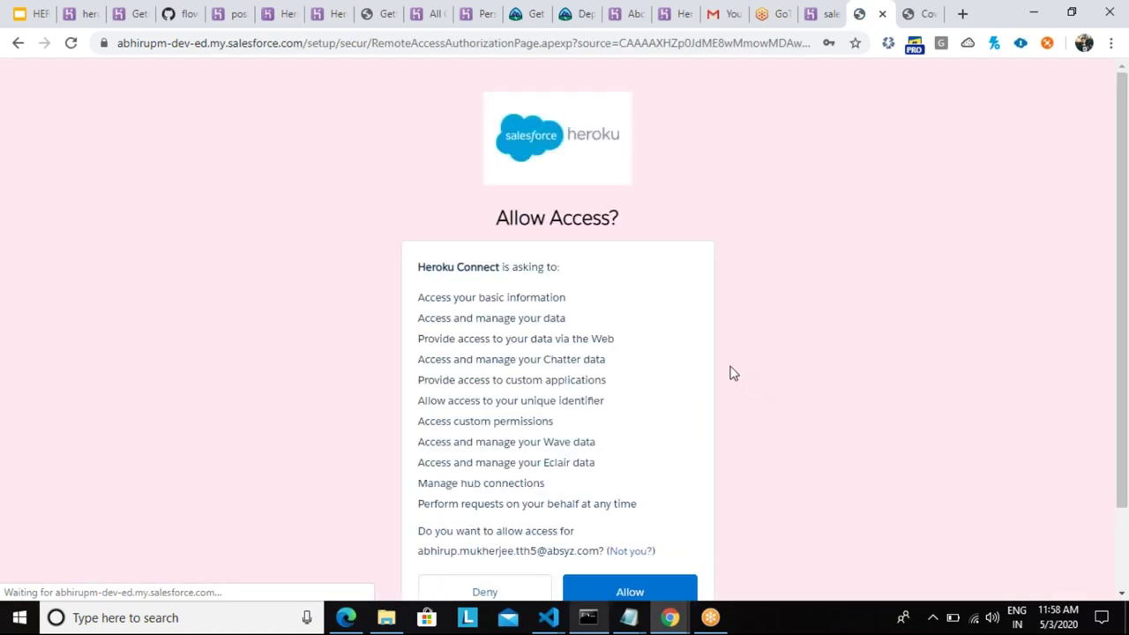
Review the requested data and Chatter permissions, then allow Heroku Connect access
scroll(655, 338, down, 2)
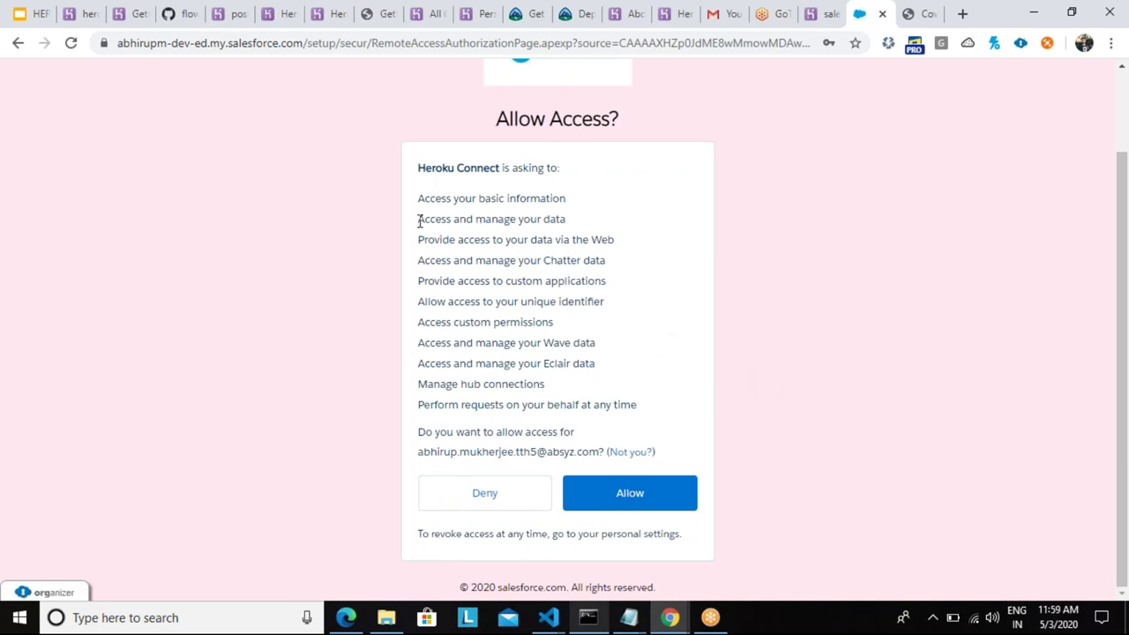
drag(420, 221, 572, 221)
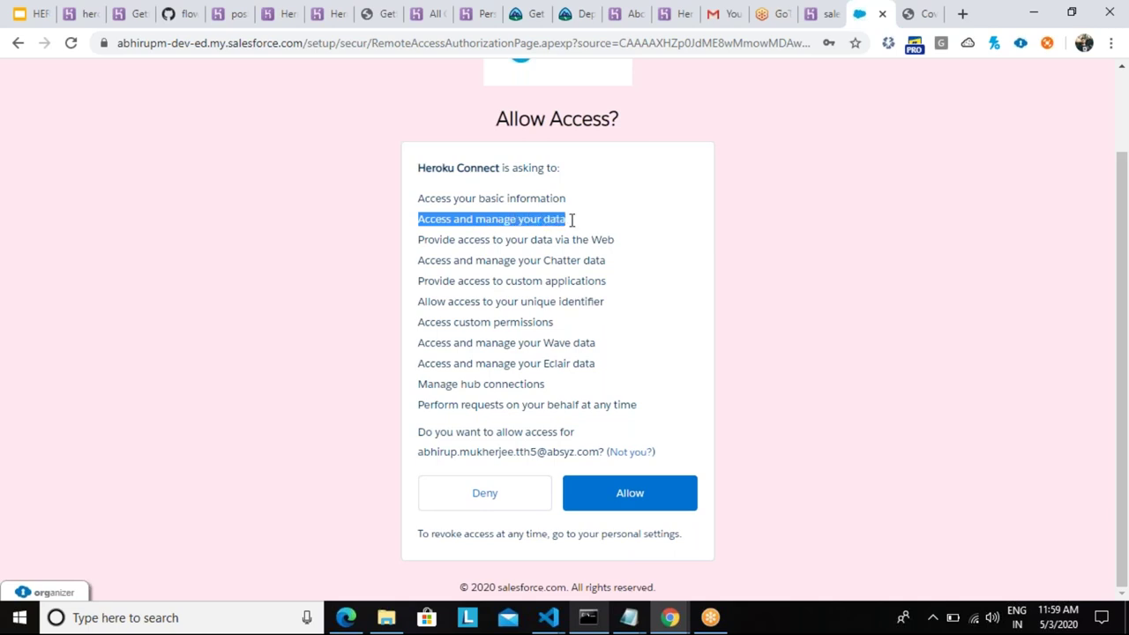
click(616, 268)
drag(616, 268, 419, 260)
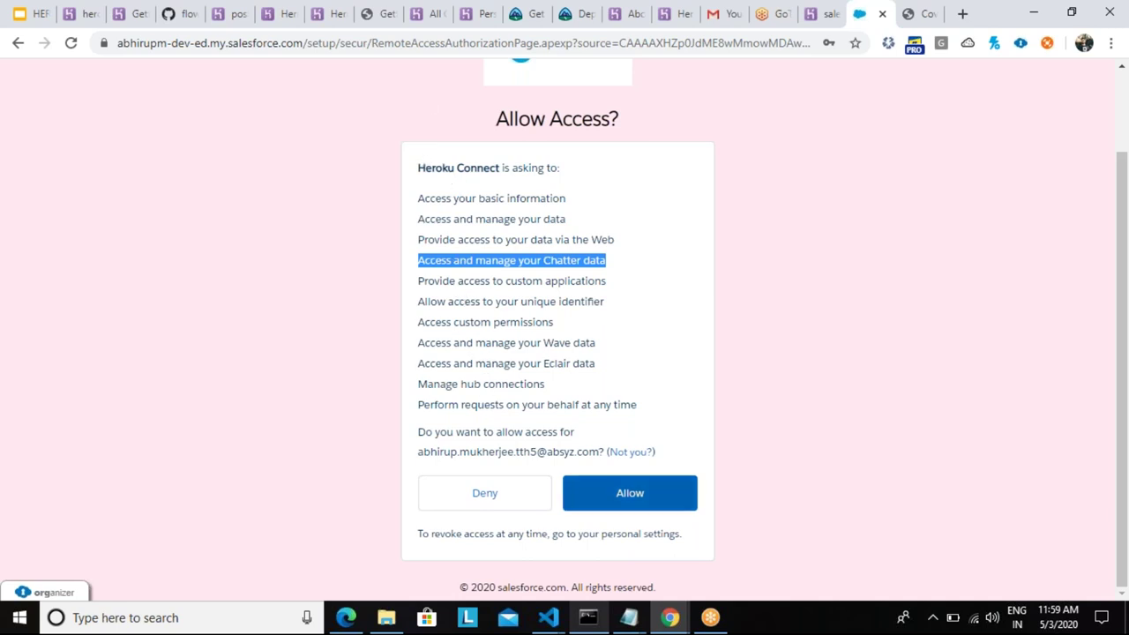
click(630, 501)
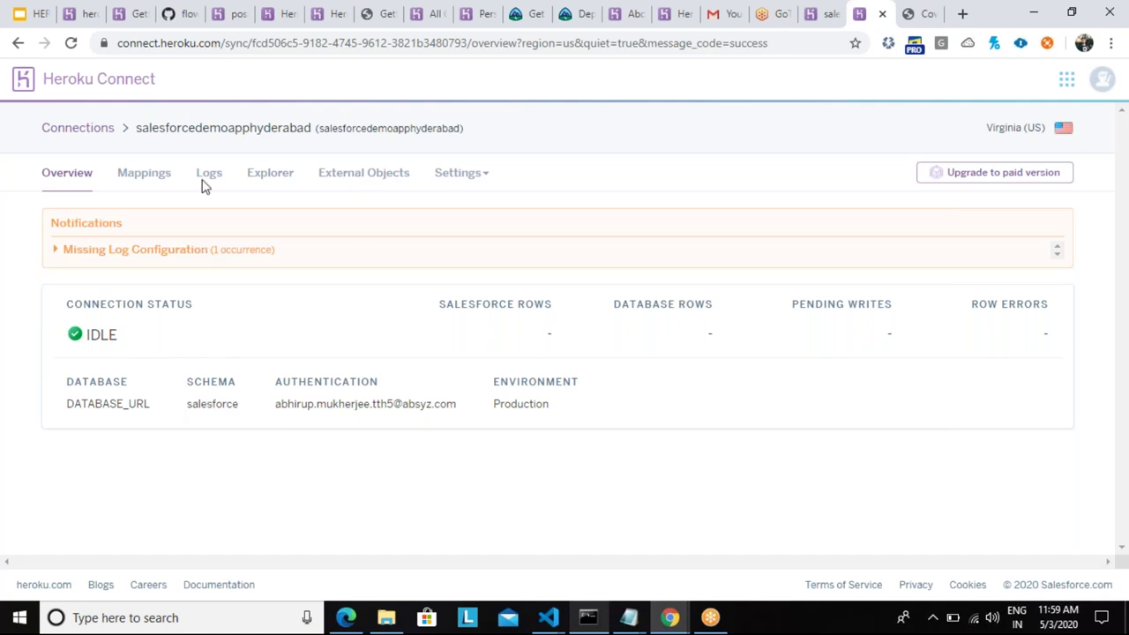
View the salesforcedemoapphyderabad Mappings tab and its empty All Mappings table
double_click(185, 128)
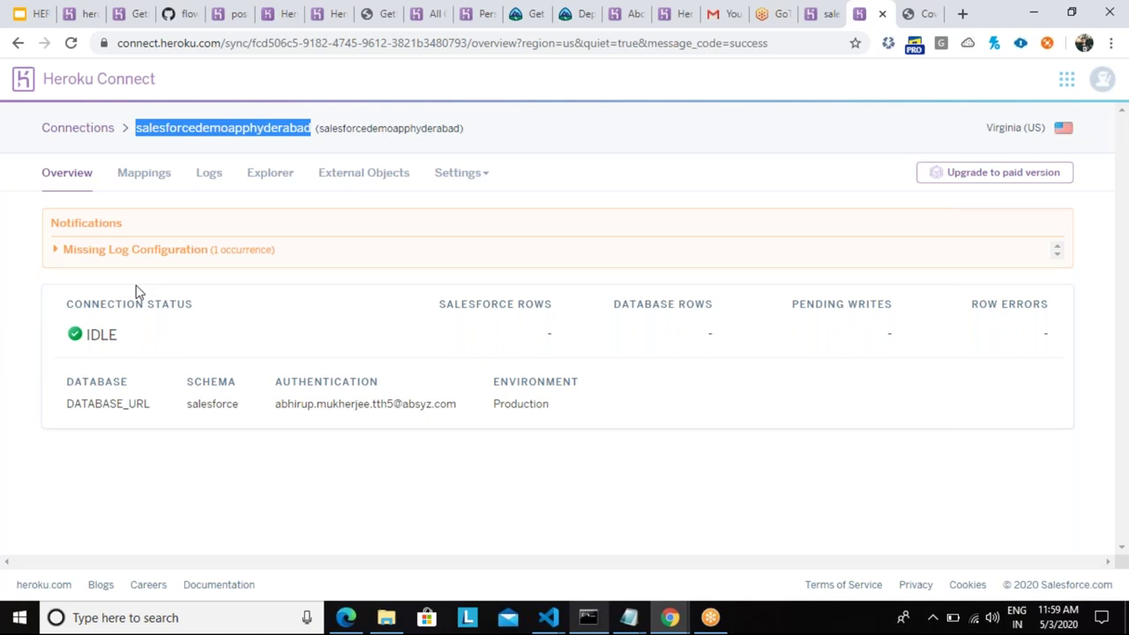
click(158, 183)
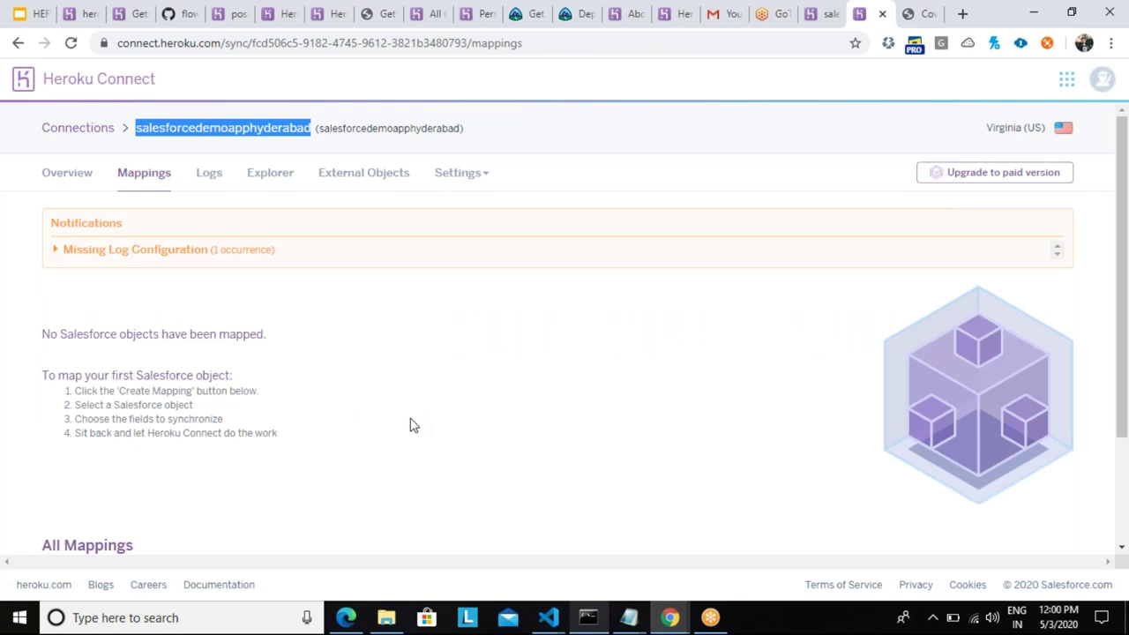
scroll(411, 426, down, 3)
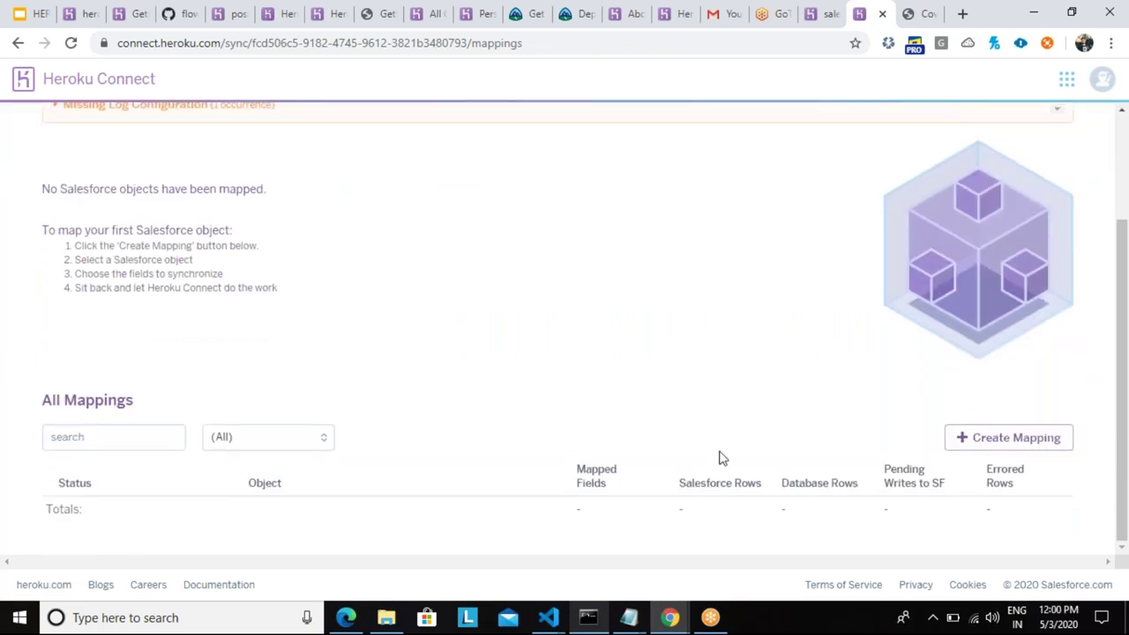
Start a new mapping and browse the Salesforce object list (Account, AccountBrand, AccountShare)
click(1006, 437)
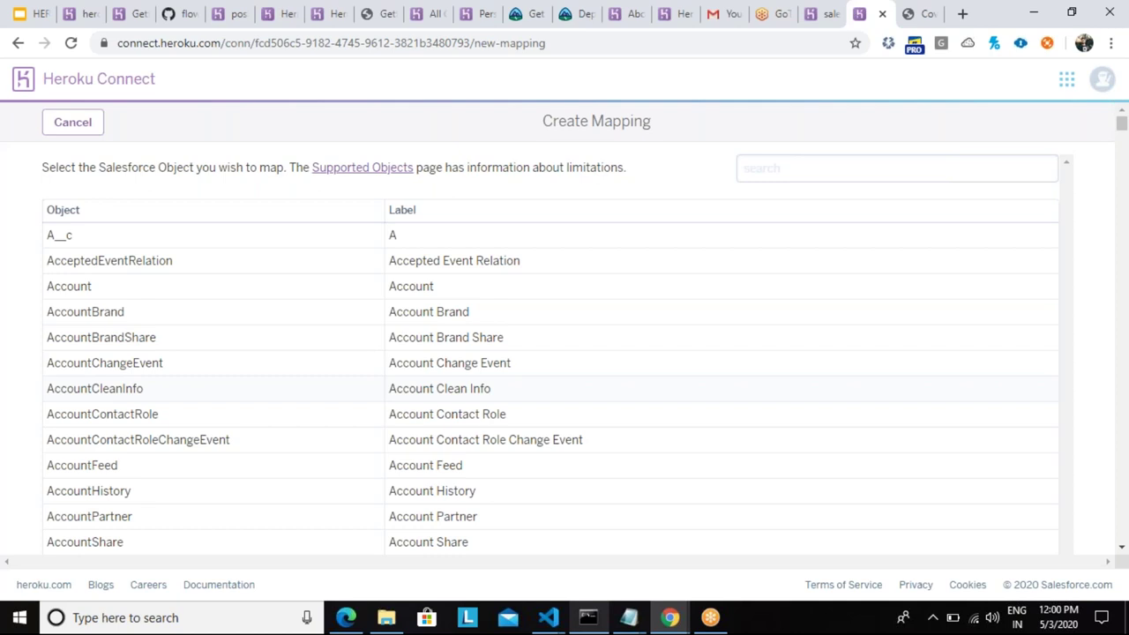
scroll(820, 255, down, 2)
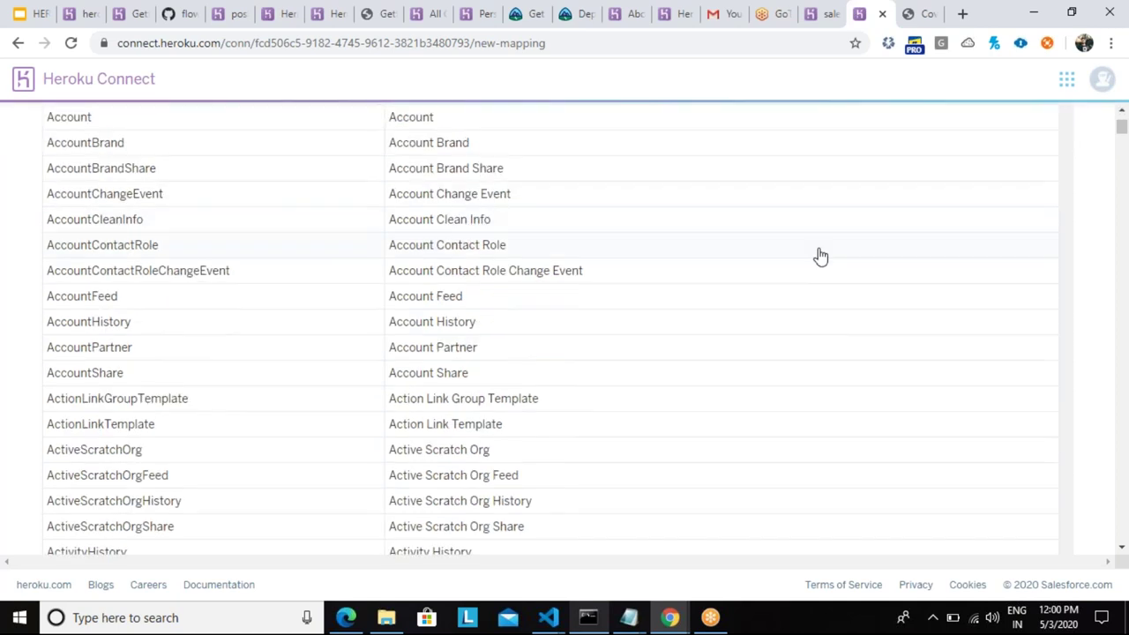
scroll(820, 255, up, 2)
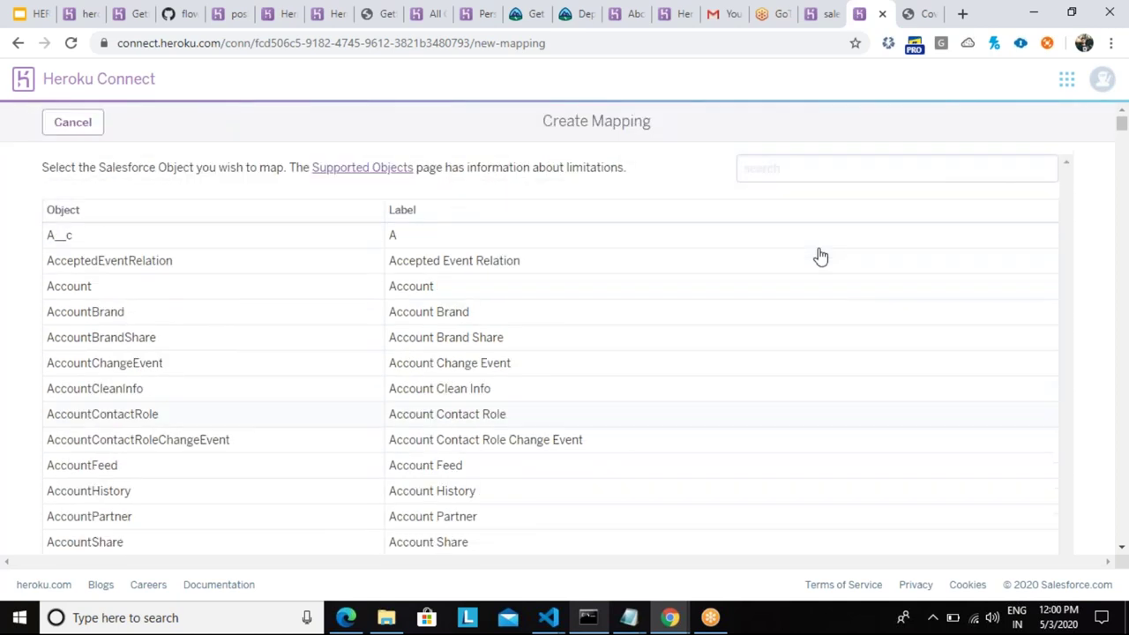
Choose Account to map and keep its poll frequency at 10 minutes
click(423, 291)
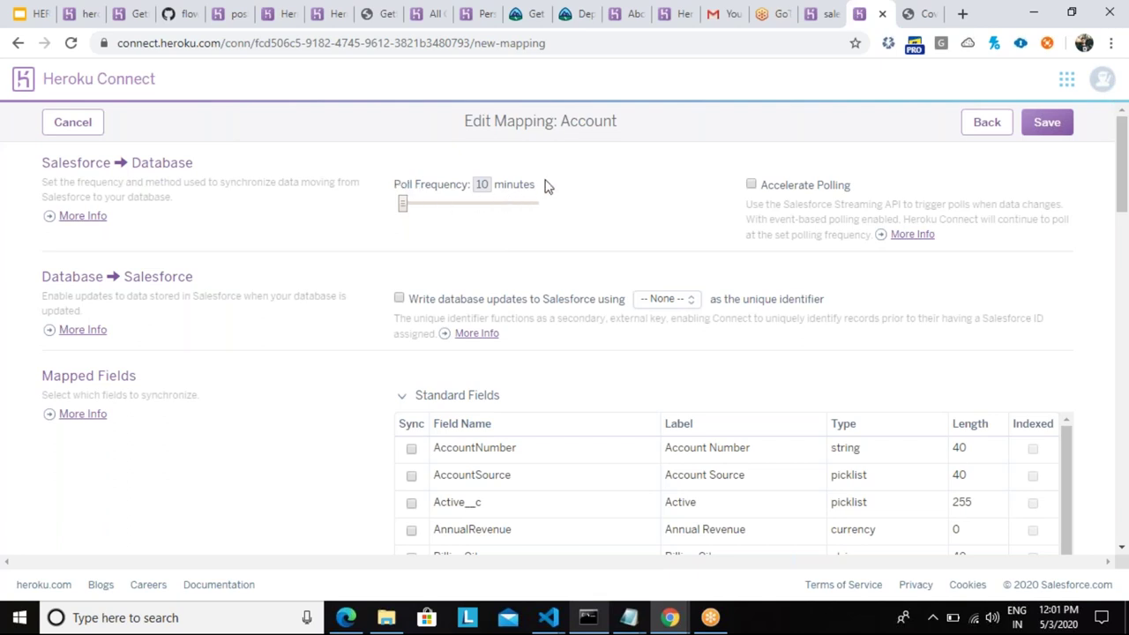
drag(536, 191, 477, 196)
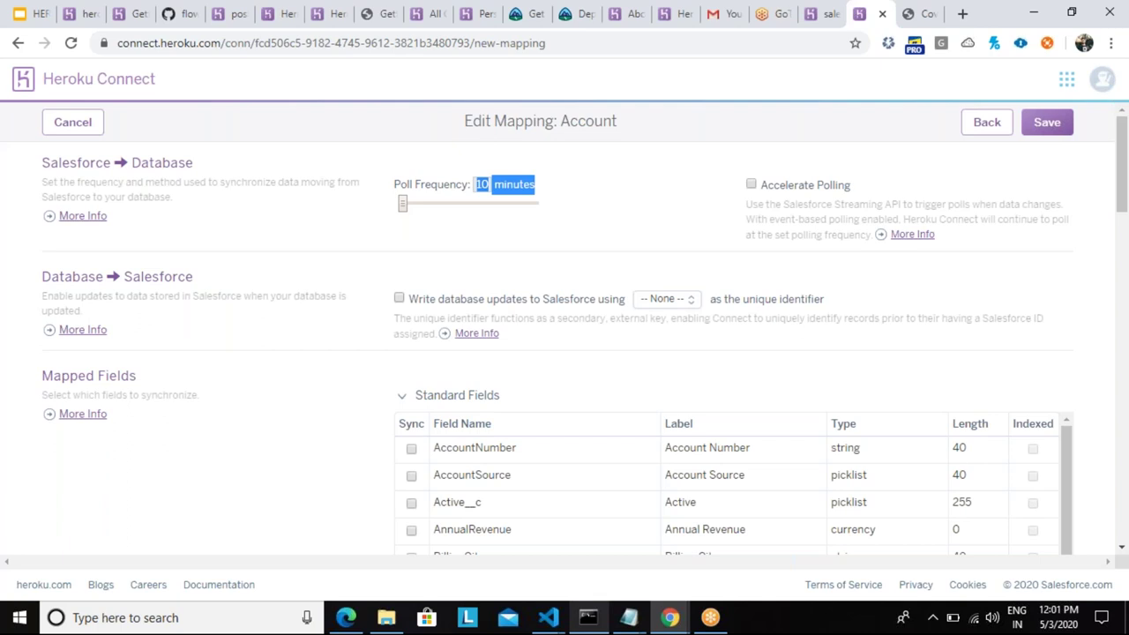
drag(401, 206, 365, 215)
click(423, 217)
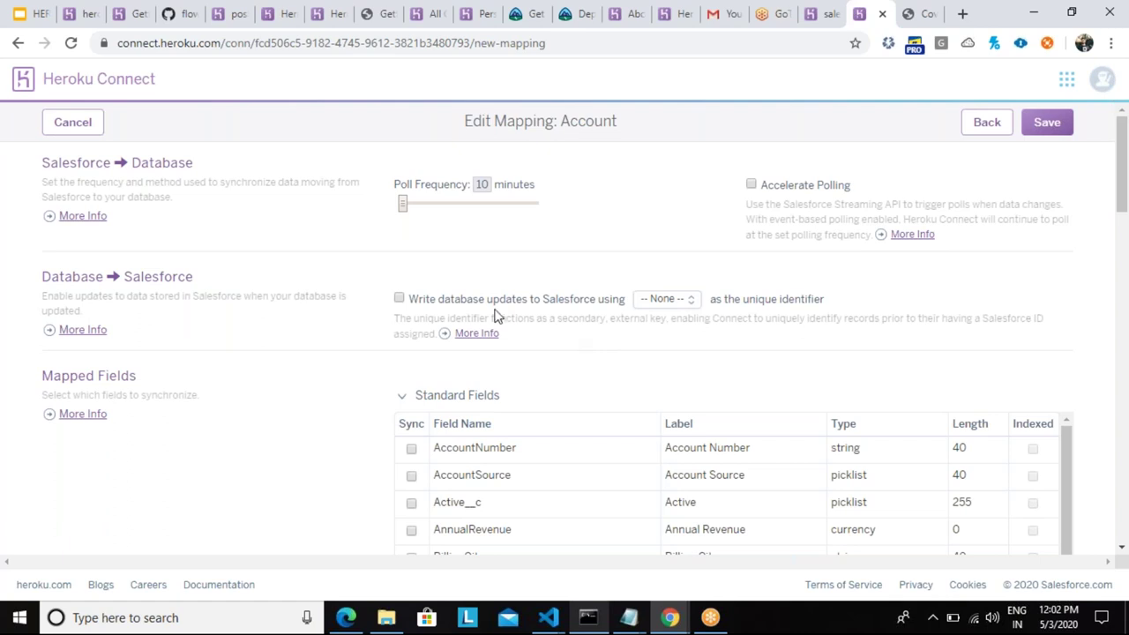
Highlight the words Salesforce and Database in the sync heading, then clear the highlight
double_click(61, 161)
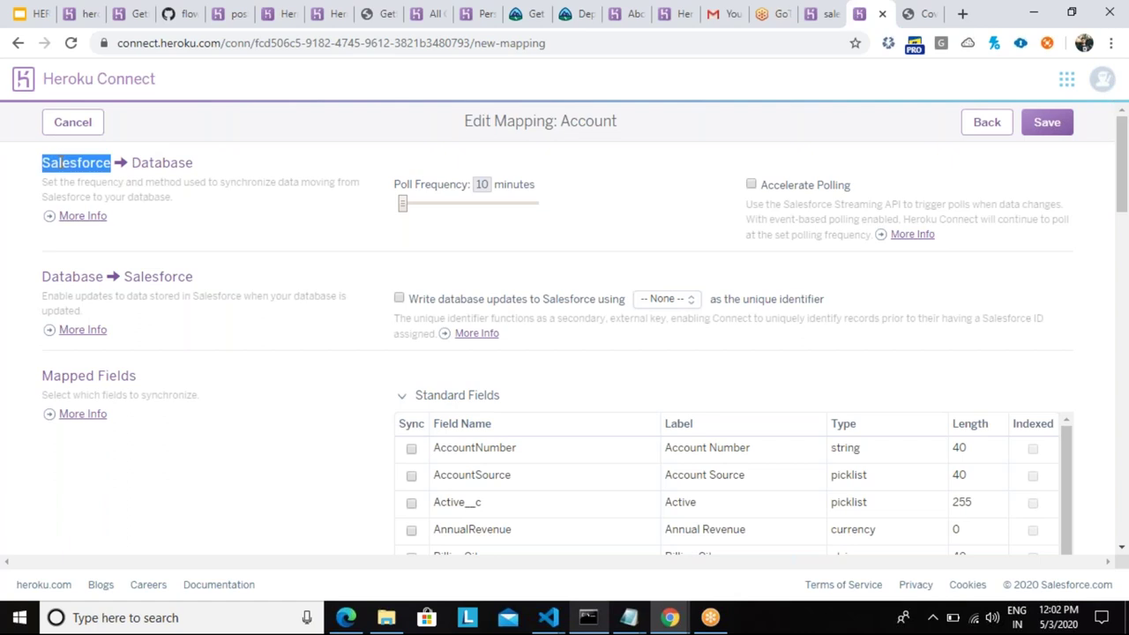
double_click(156, 163)
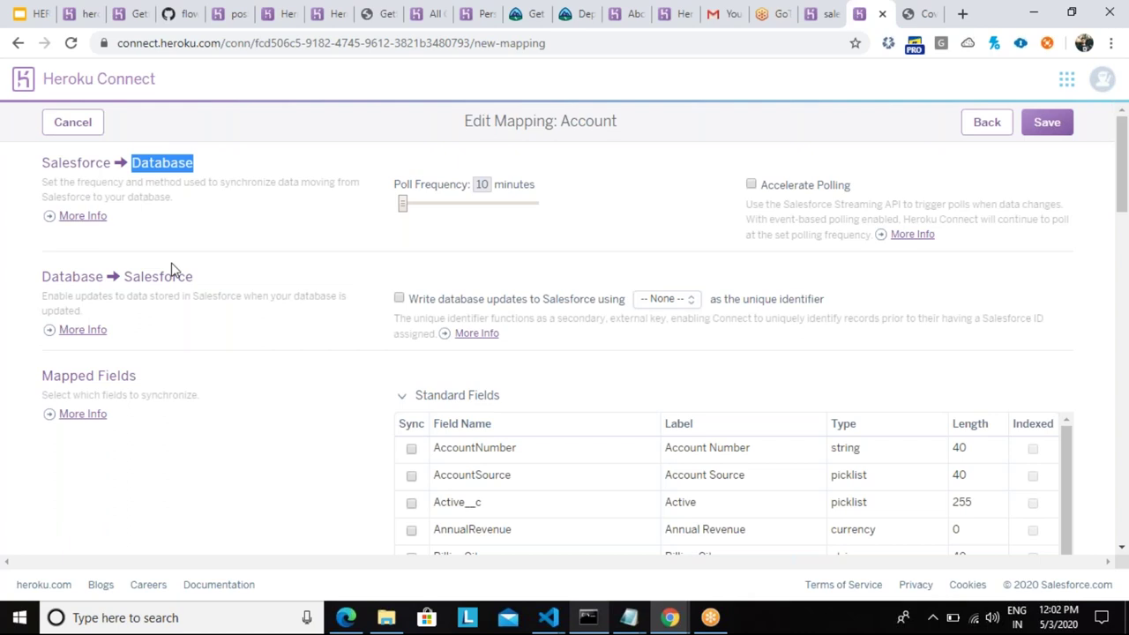
click(223, 212)
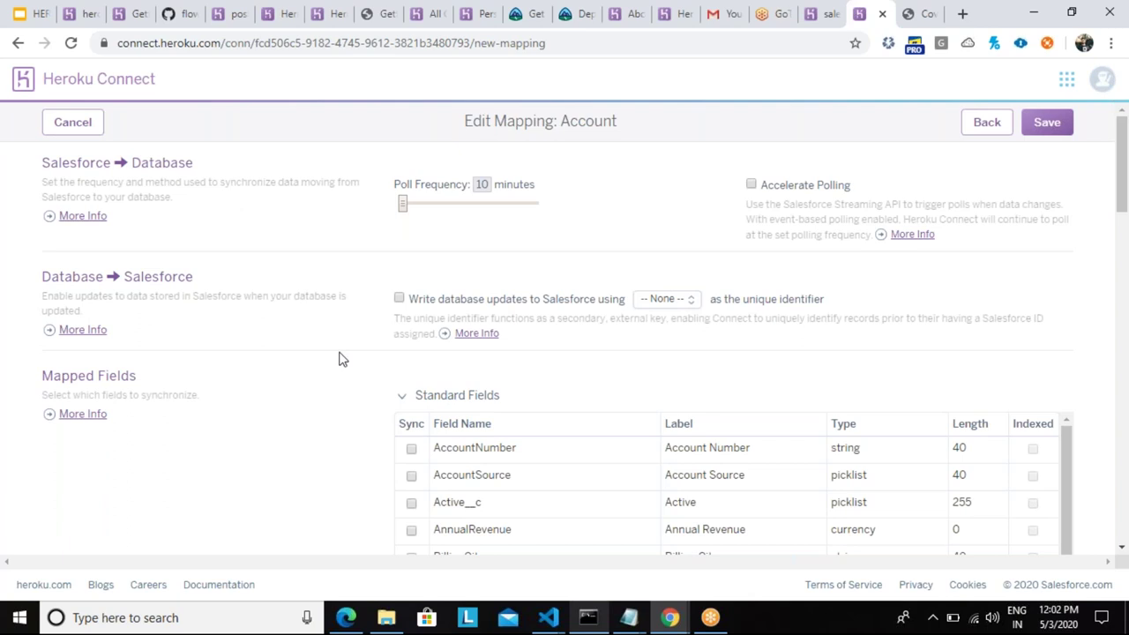
In Standard Fields, sync Phone and Rating while leaving PhotoUrl unsynced
scroll(452, 473, down, 2)
scroll(452, 473, up, 2)
scroll(450, 473, down, 5)
scroll(732, 480, down, 2)
scroll(556, 492, down, 3)
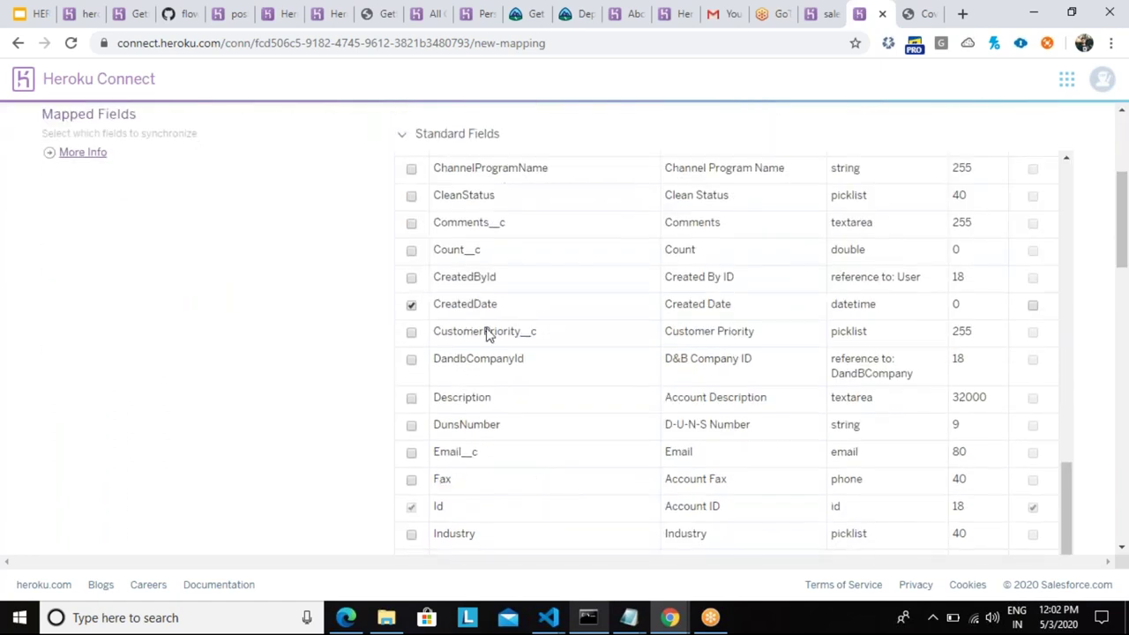
scroll(488, 335, down, 2)
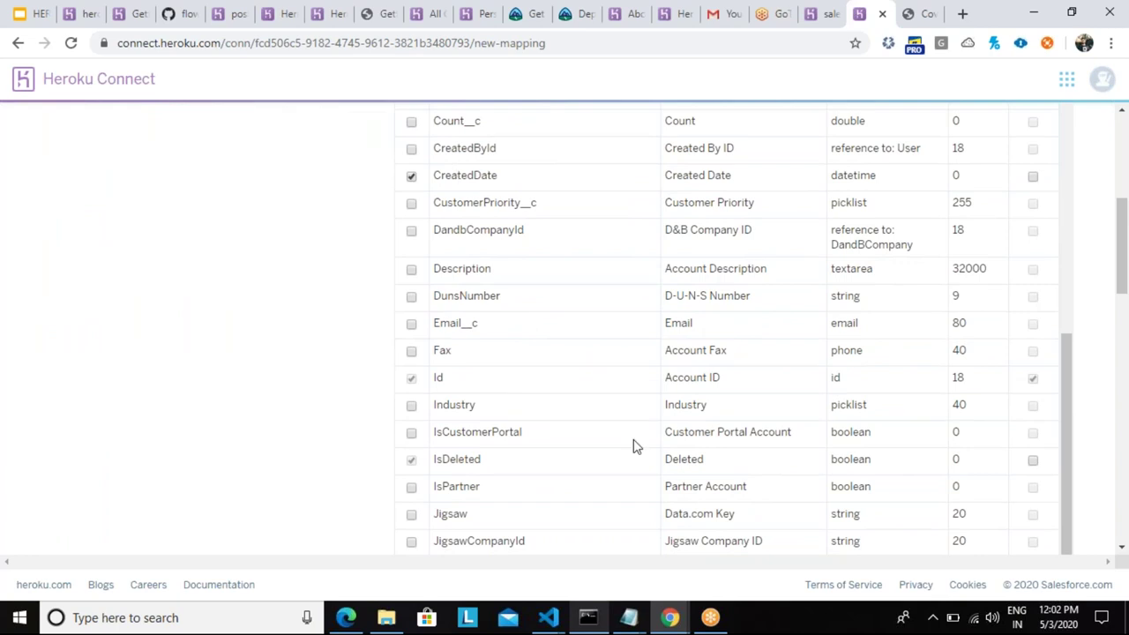
scroll(633, 445, down, 2)
scroll(633, 445, down, 4)
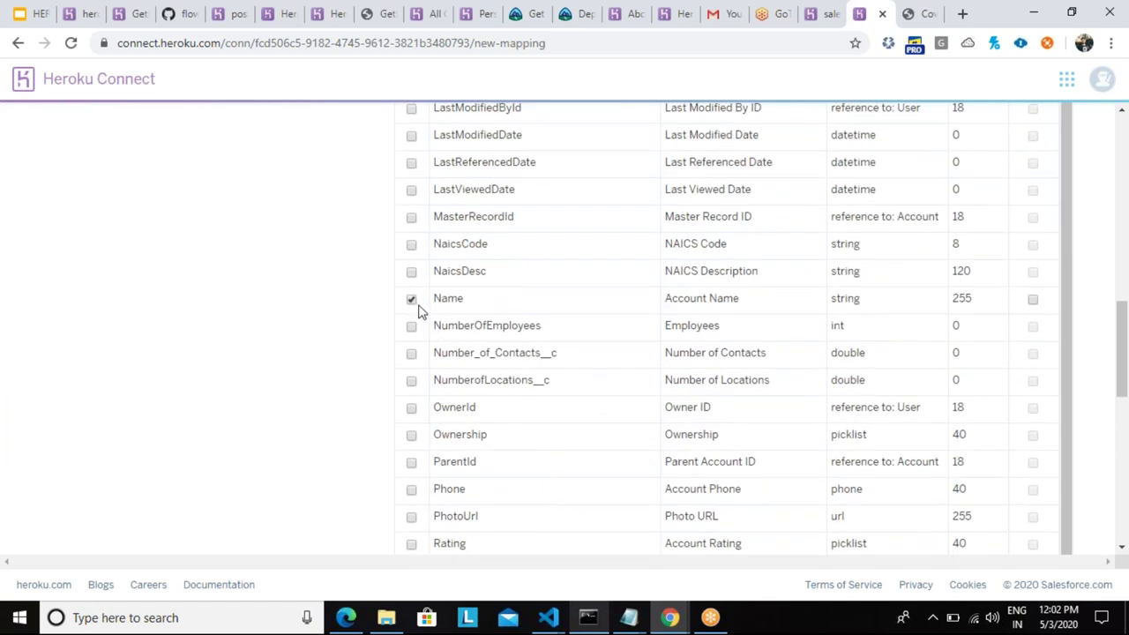
scroll(487, 481, down, 2)
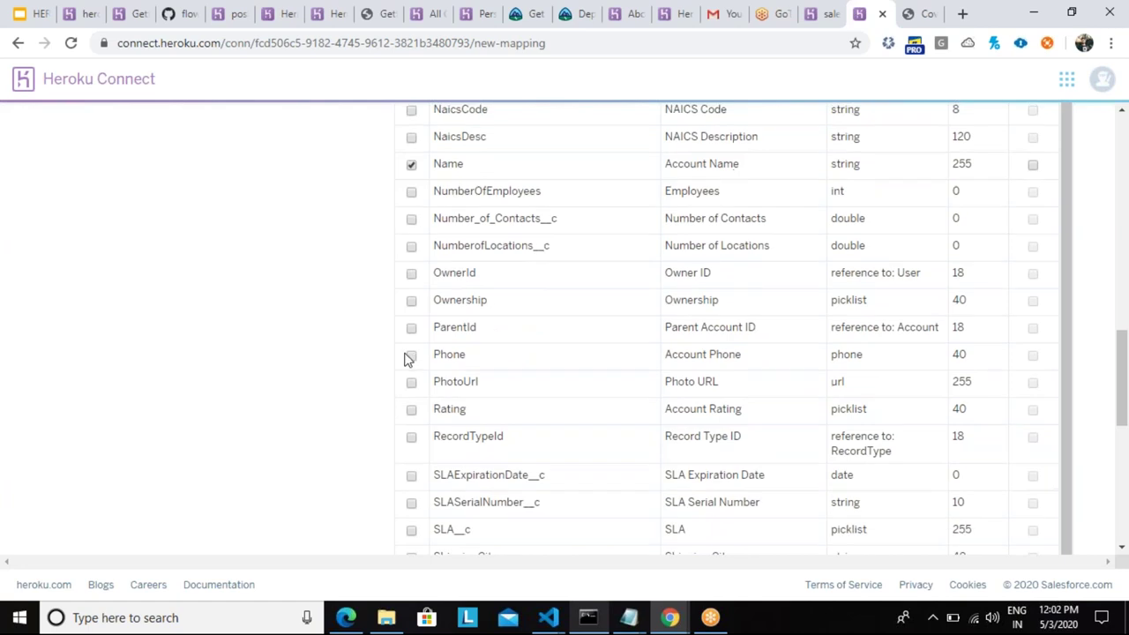
click(411, 355)
click(410, 384)
click(410, 384)
click(411, 411)
Review the chosen fields, scrolling back up to the top of the Account mapping
scroll(570, 470, down, 6)
scroll(570, 469, up, 4)
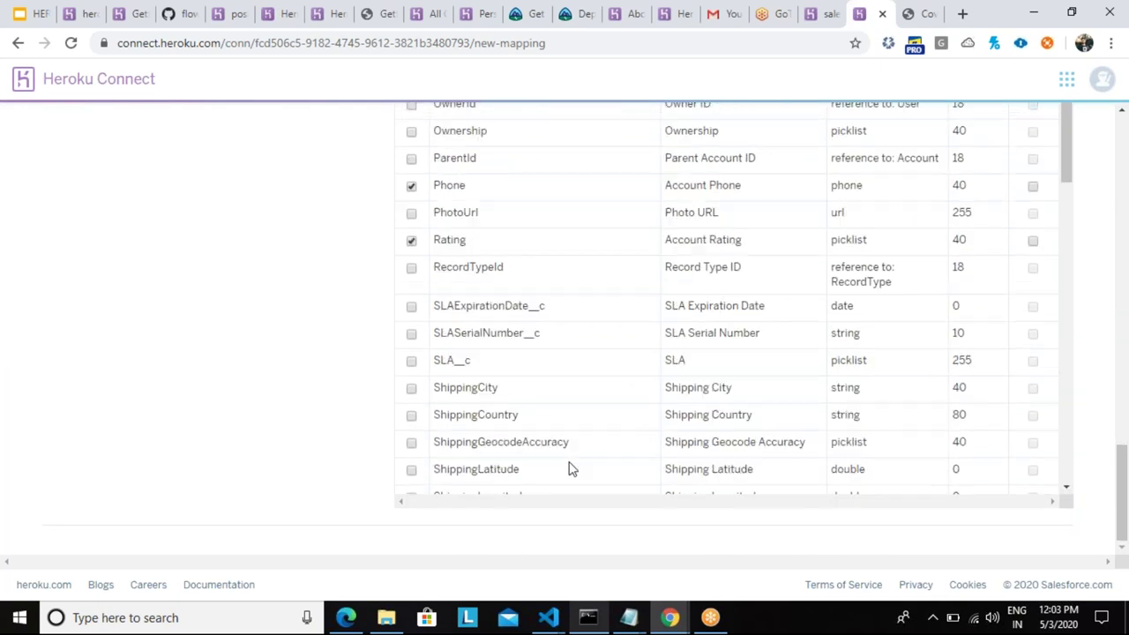
scroll(570, 469, up, 15)
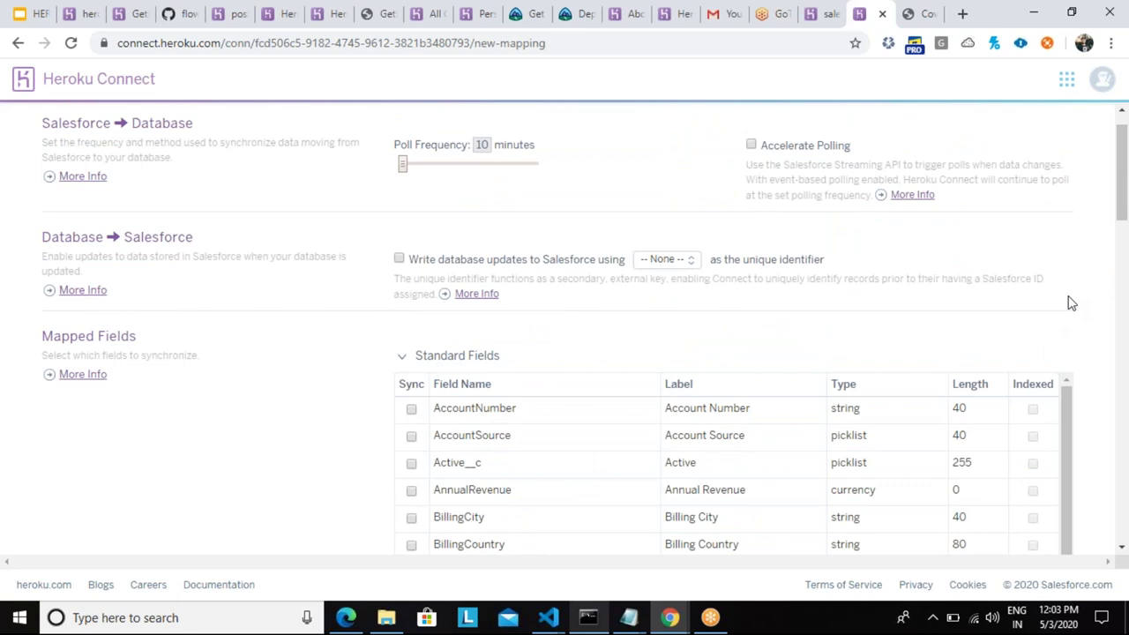
scroll(948, 307, down, 20)
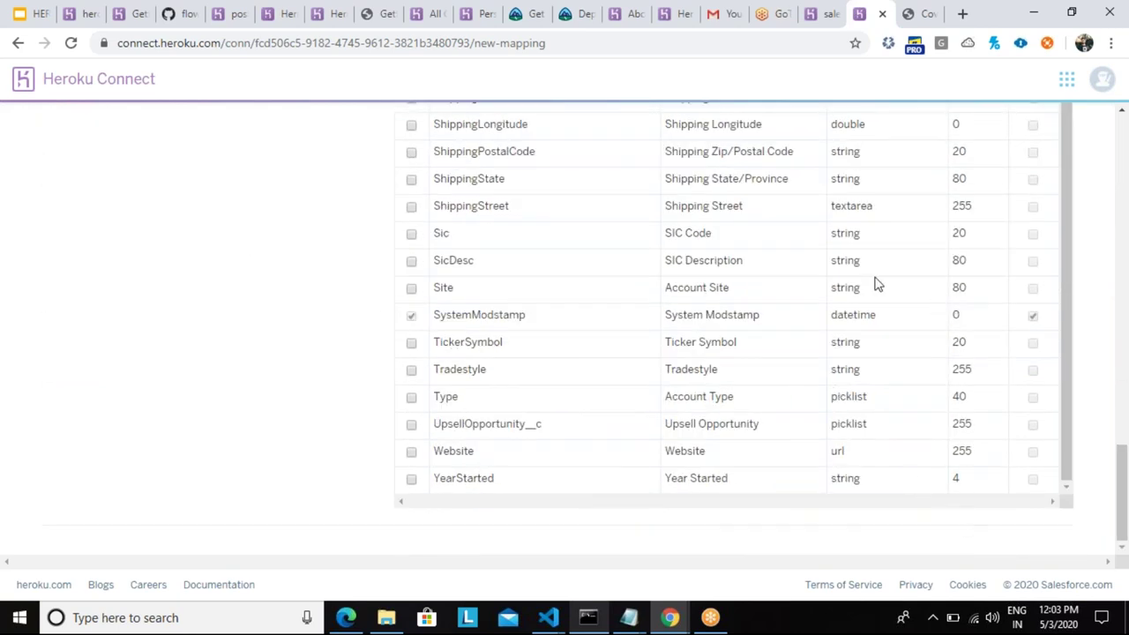
scroll(877, 284, up, 4)
scroll(733, 326, up, 10)
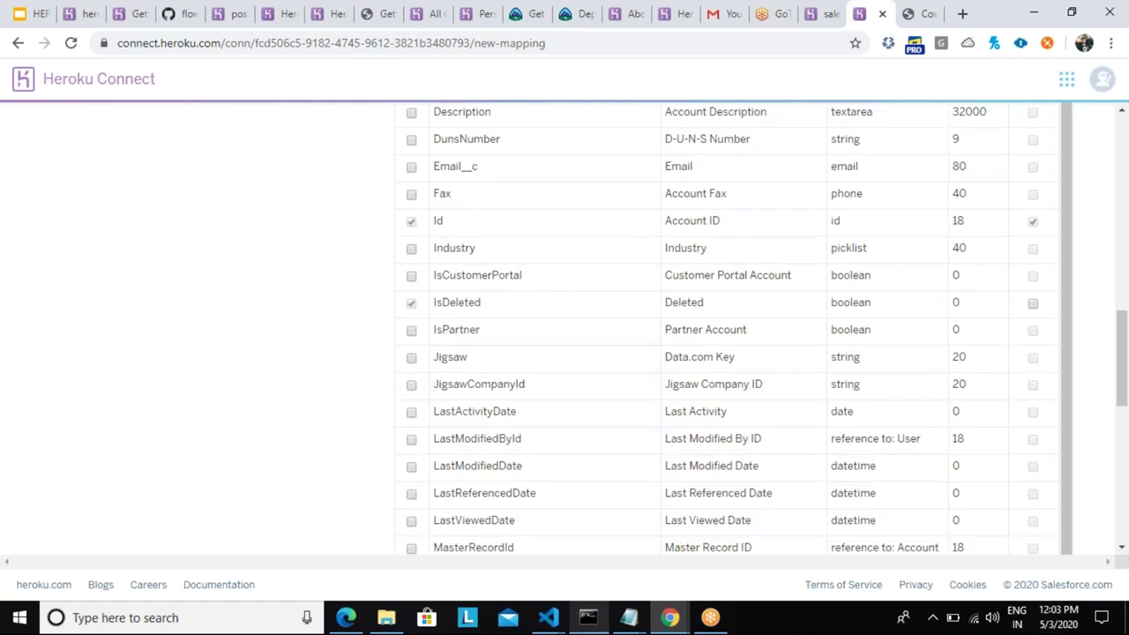
scroll(903, 309, up, 5)
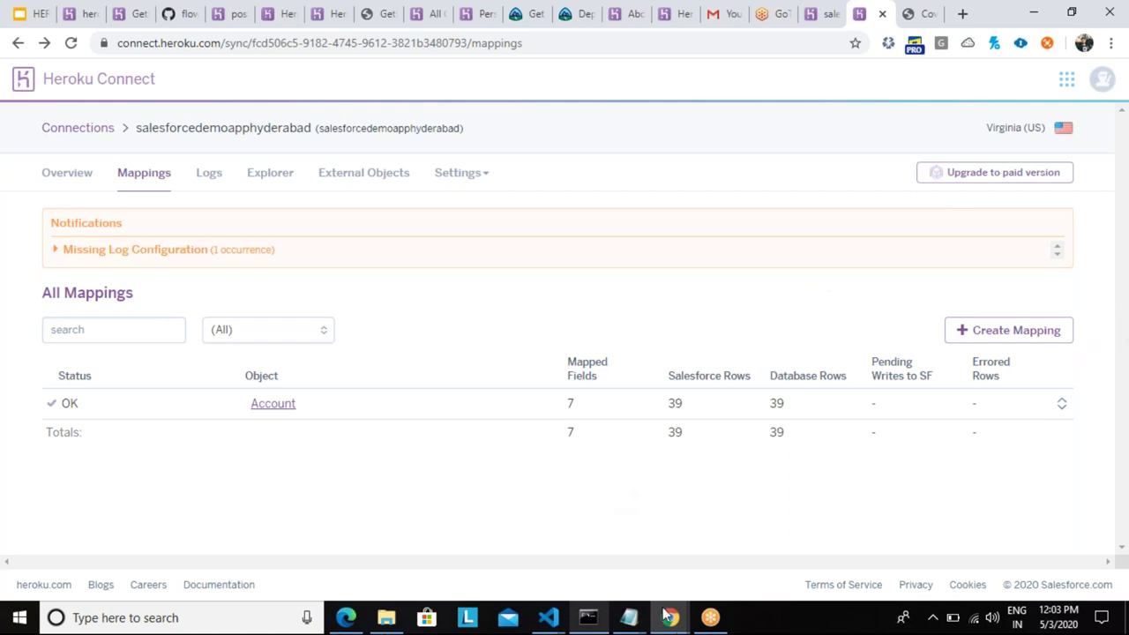
Leave the status filter on (All) and confirm Account shows OK with 39 rows
mouse_move(664, 615)
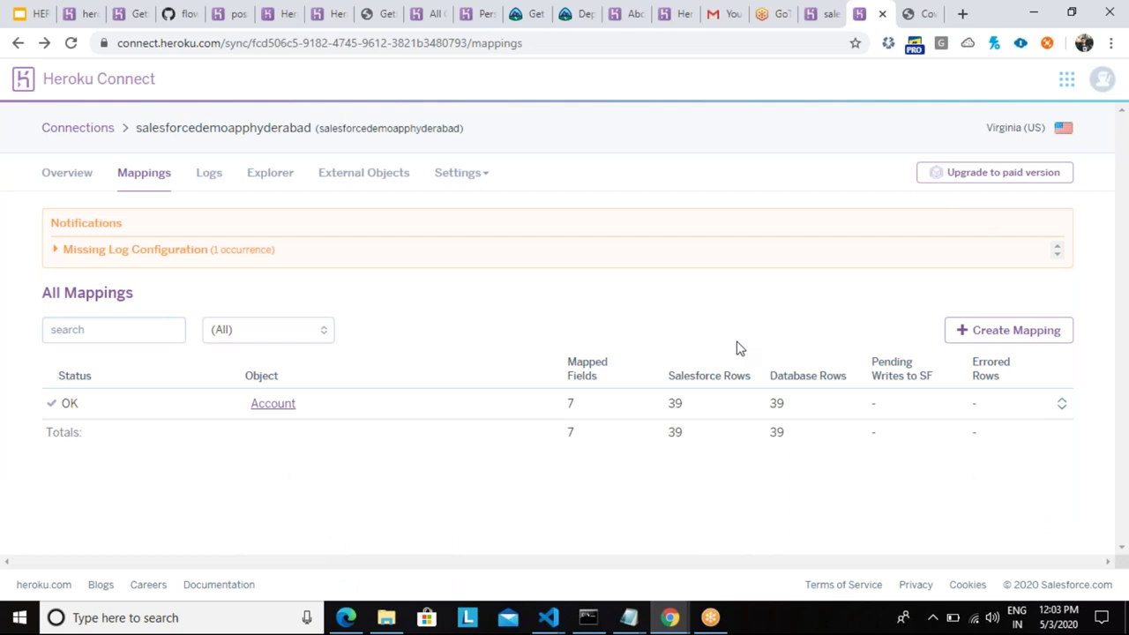
click(325, 333)
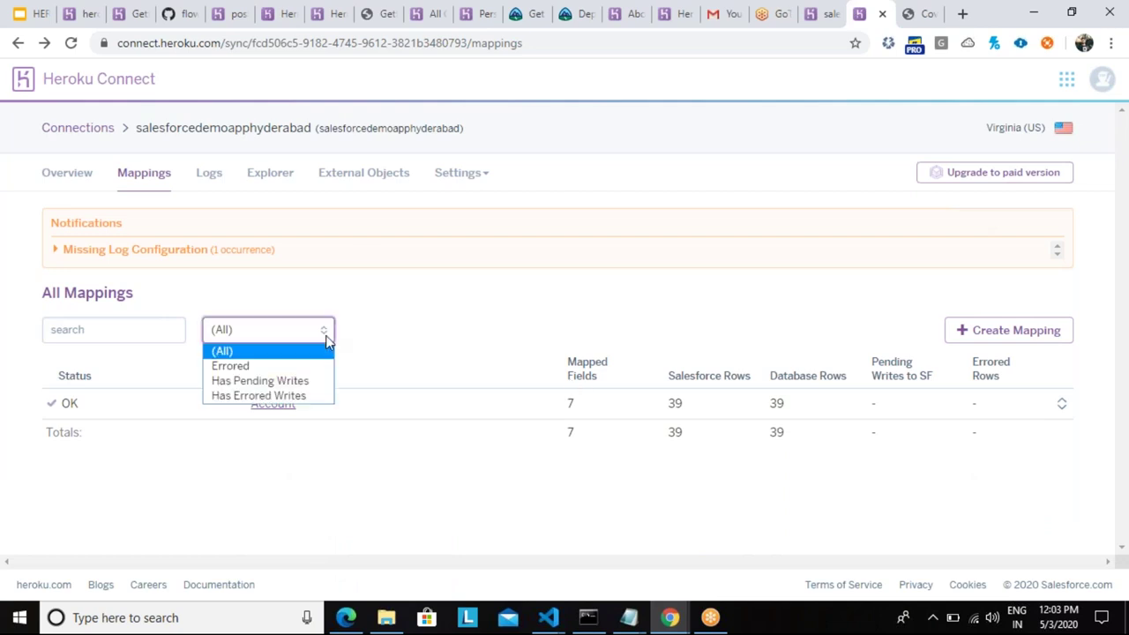
click(418, 333)
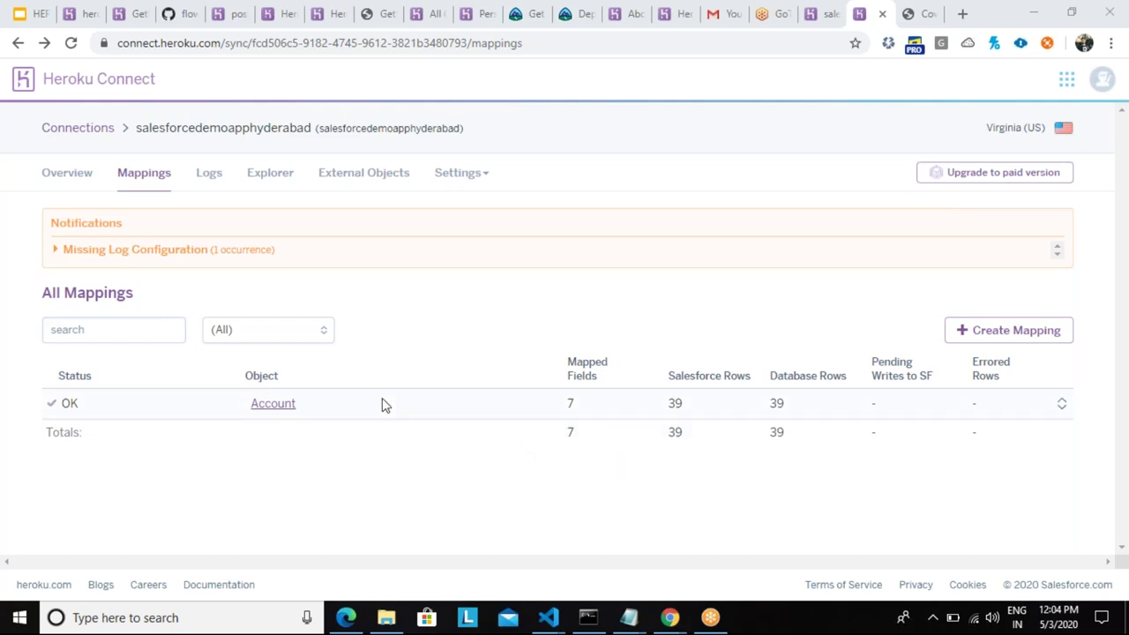
double_click(59, 405)
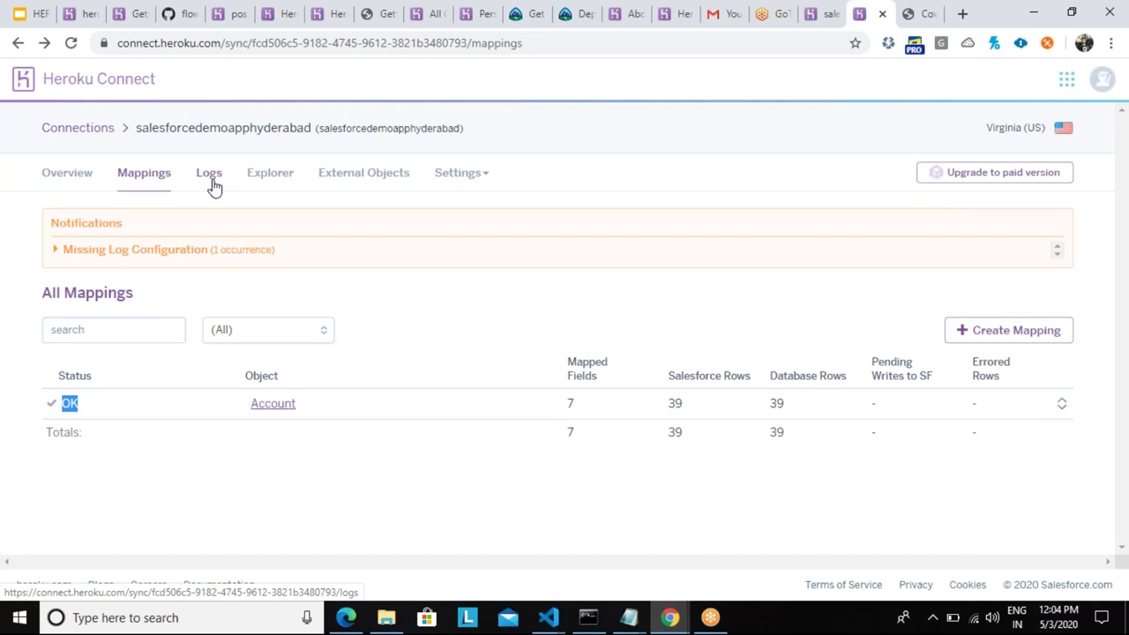
click(80, 187)
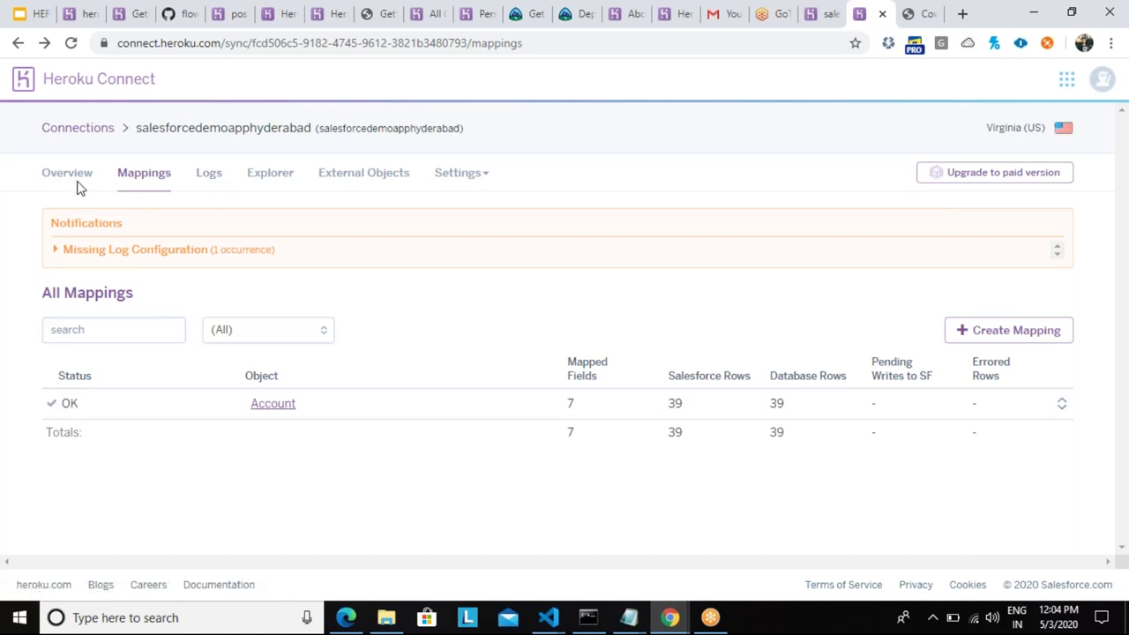
click(67, 173)
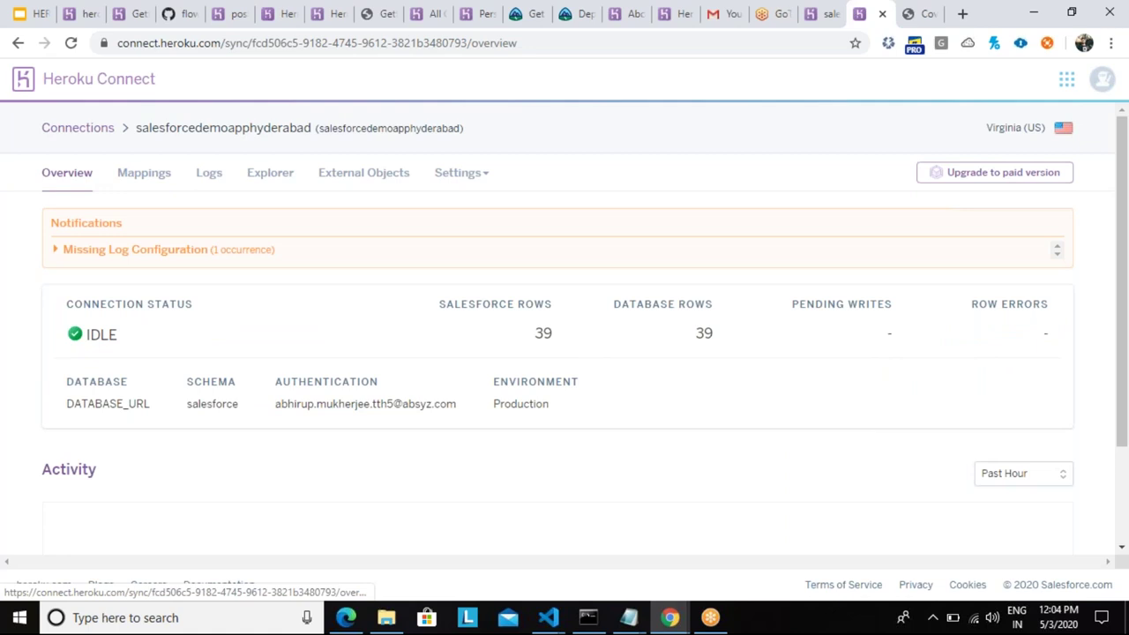
double_click(569, 341)
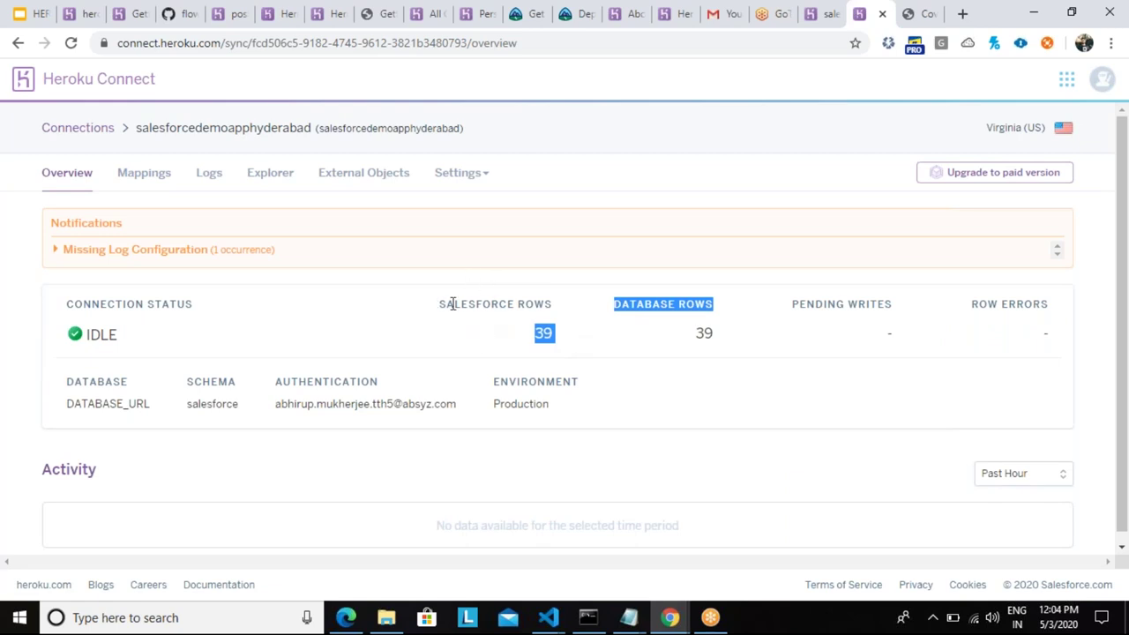
scroll(572, 406, down, 1)
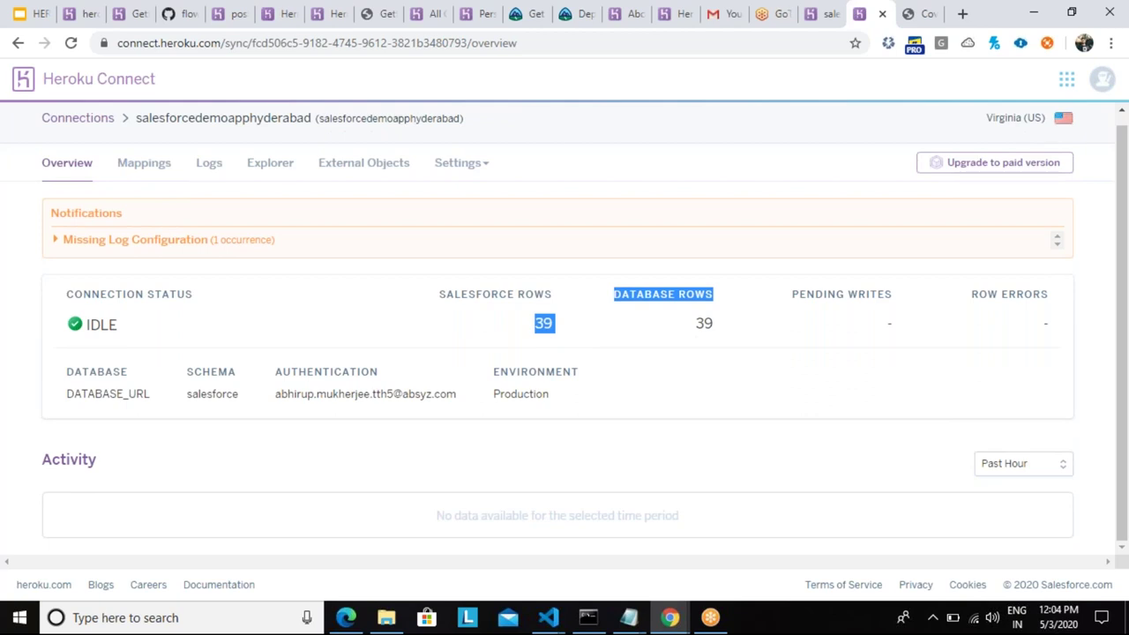
scroll(565, 330, up, 1)
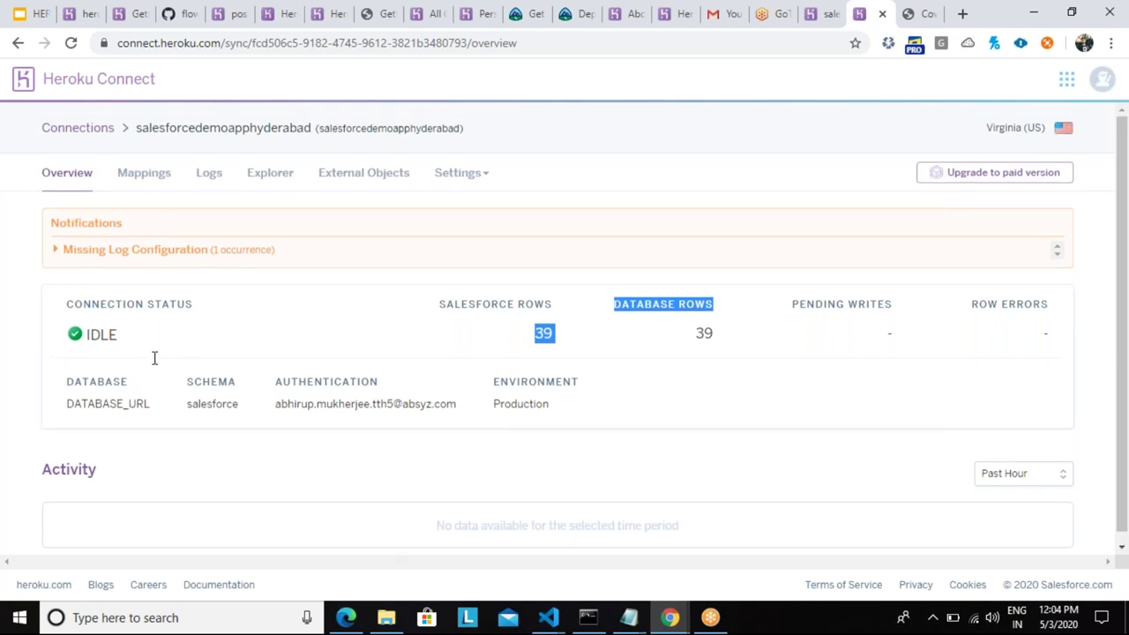
double_click(703, 334)
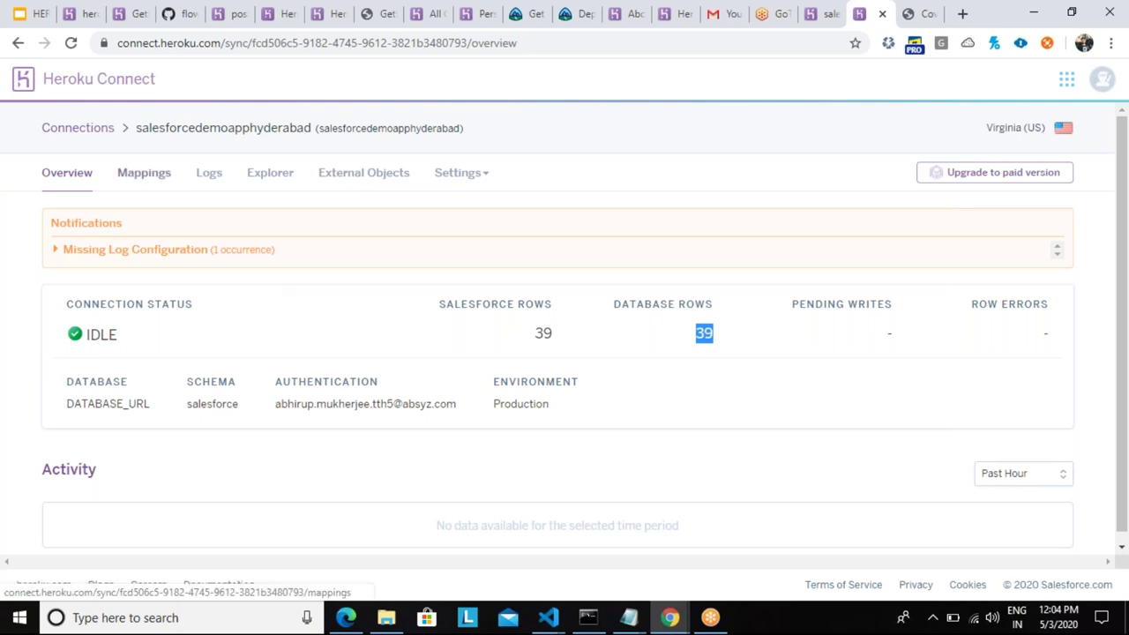
click(144, 173)
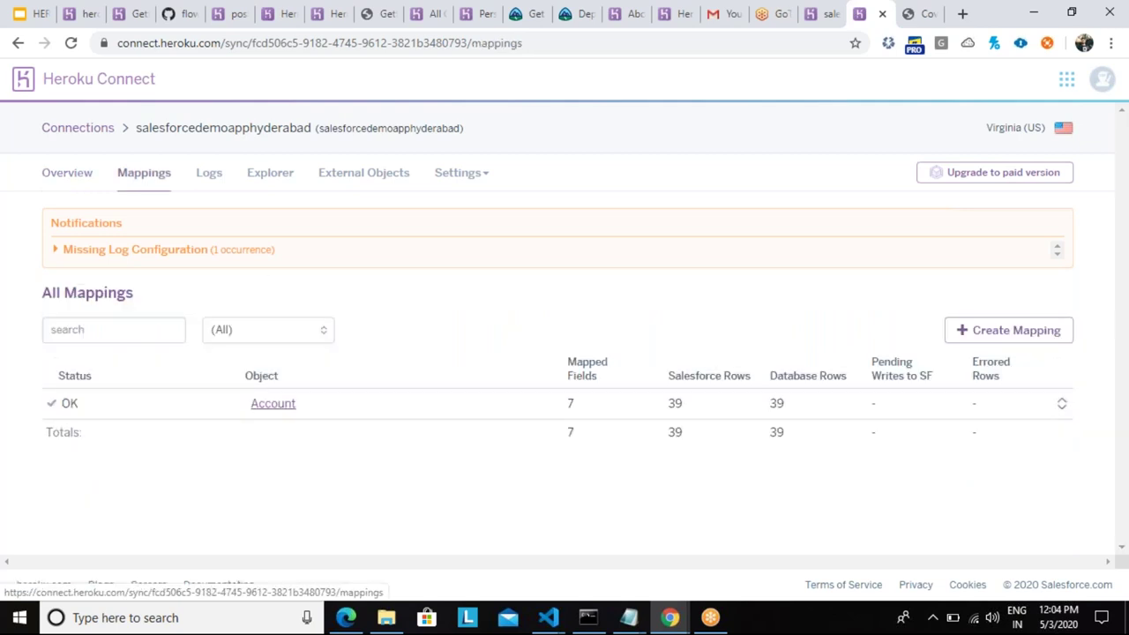
View the sync logs, then open the Explorer listing the synced Account records
click(210, 173)
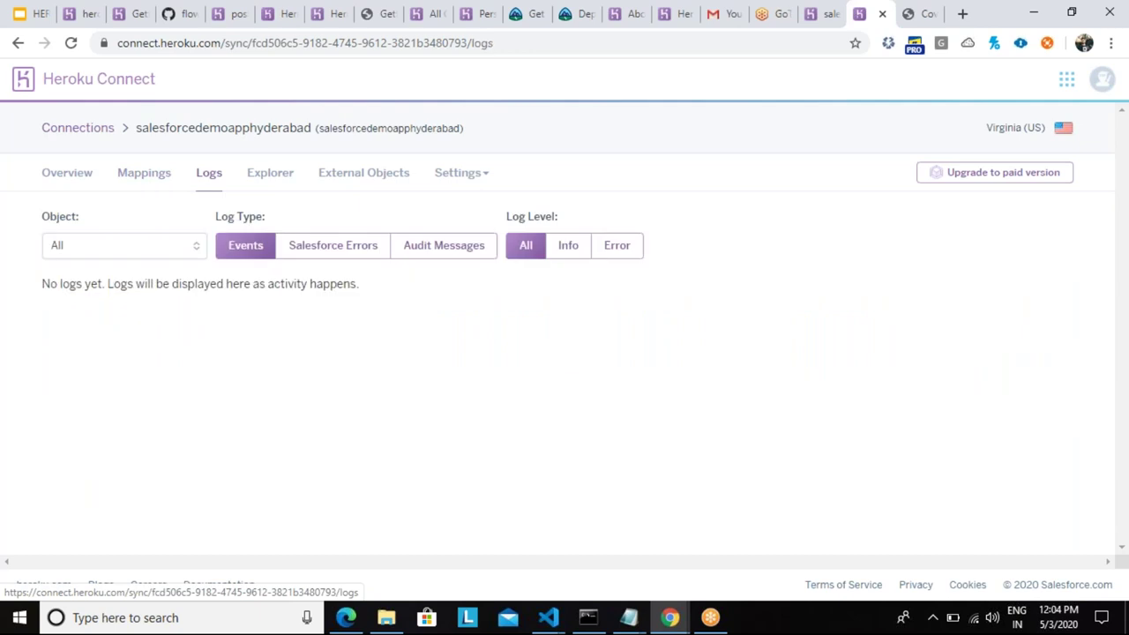
click(270, 173)
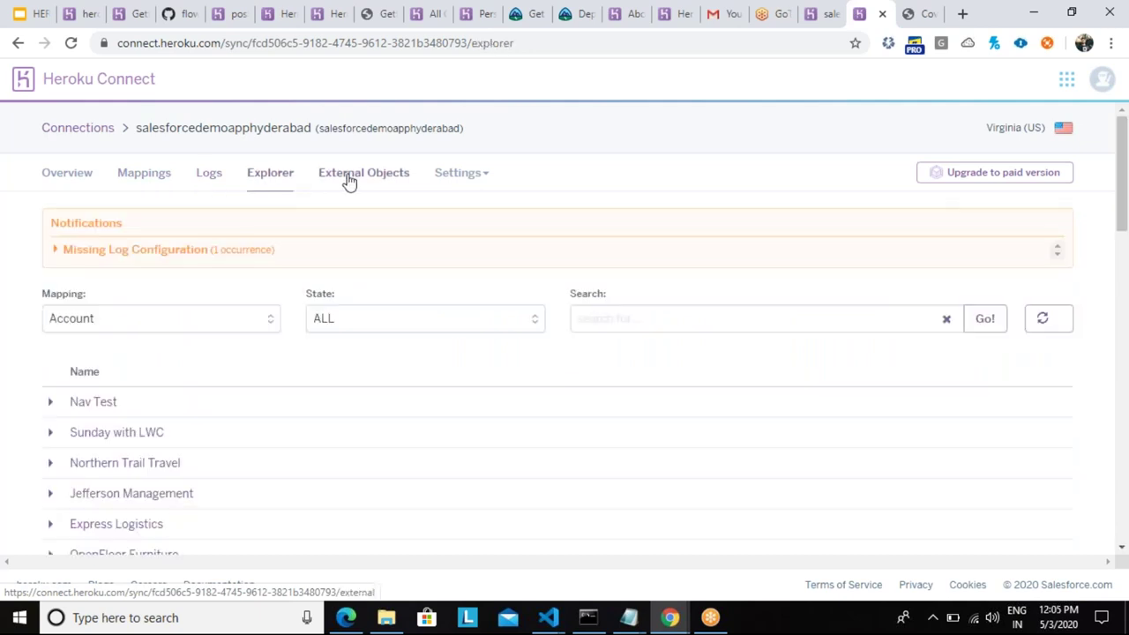
scroll(356, 363, down, 9)
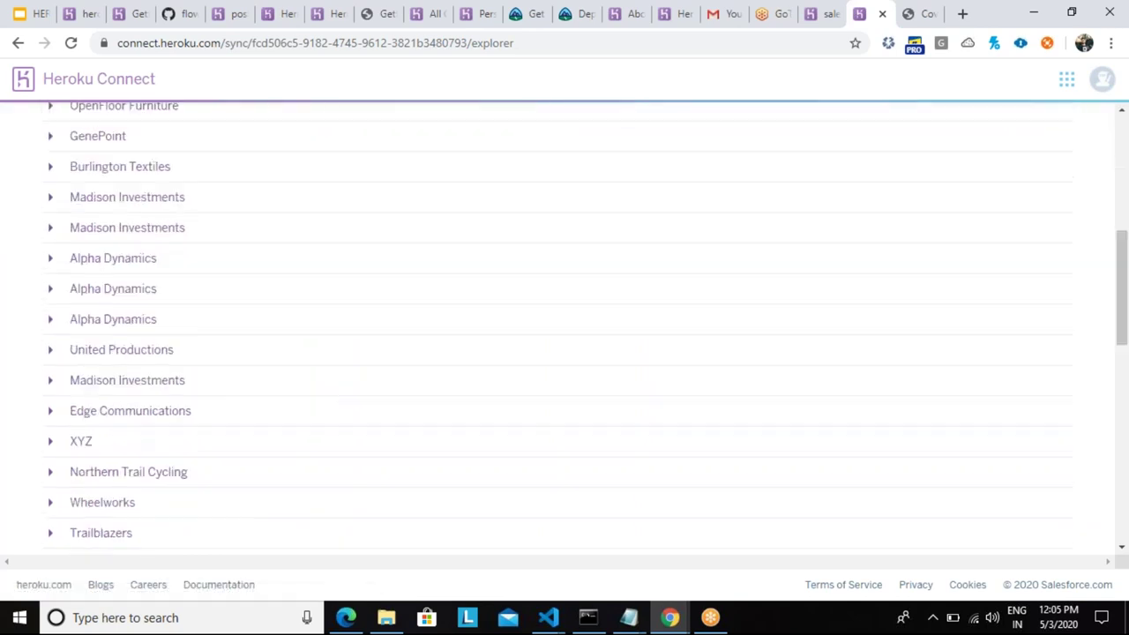
scroll(78, 360, down, 2)
scroll(78, 360, up, 12)
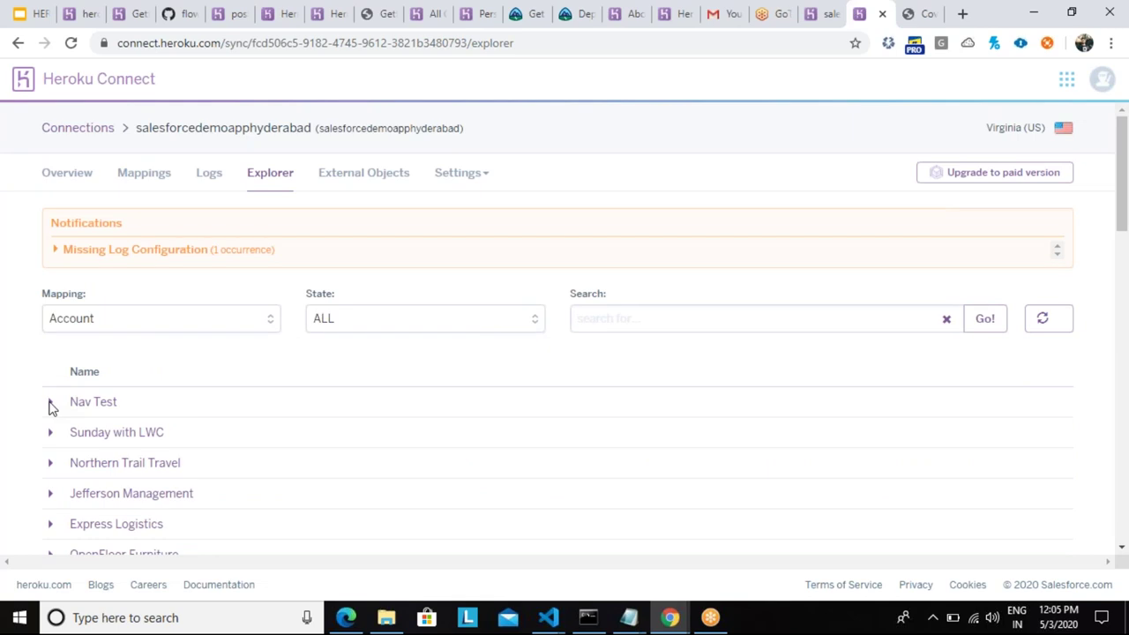
Expand and collapse the Nav Test record's details, then browse the account list
click(50, 403)
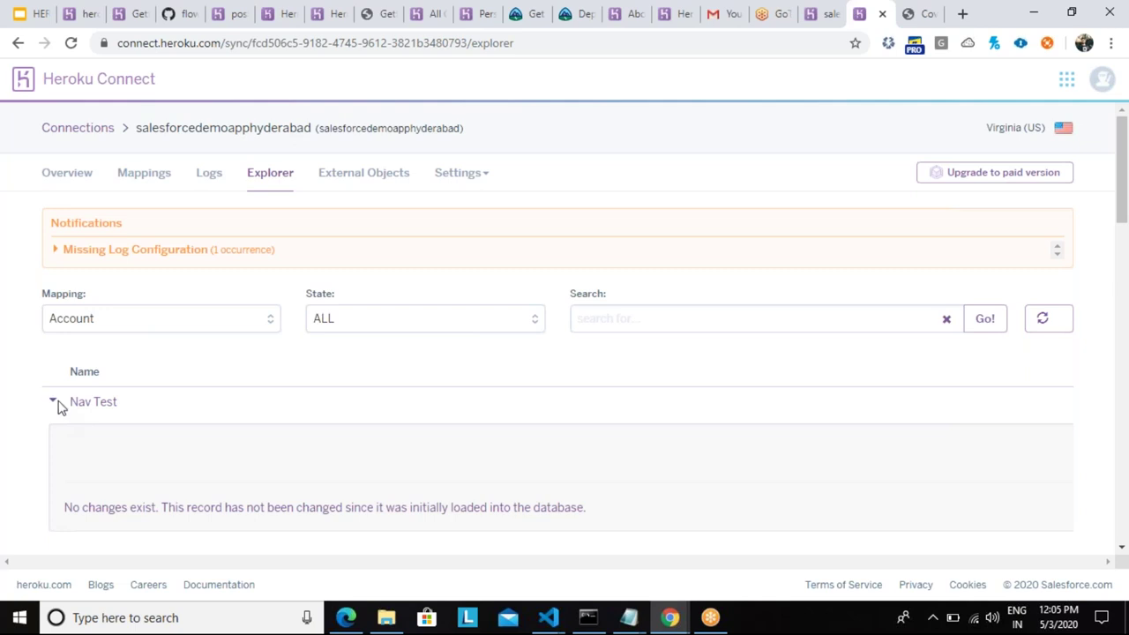
click(55, 404)
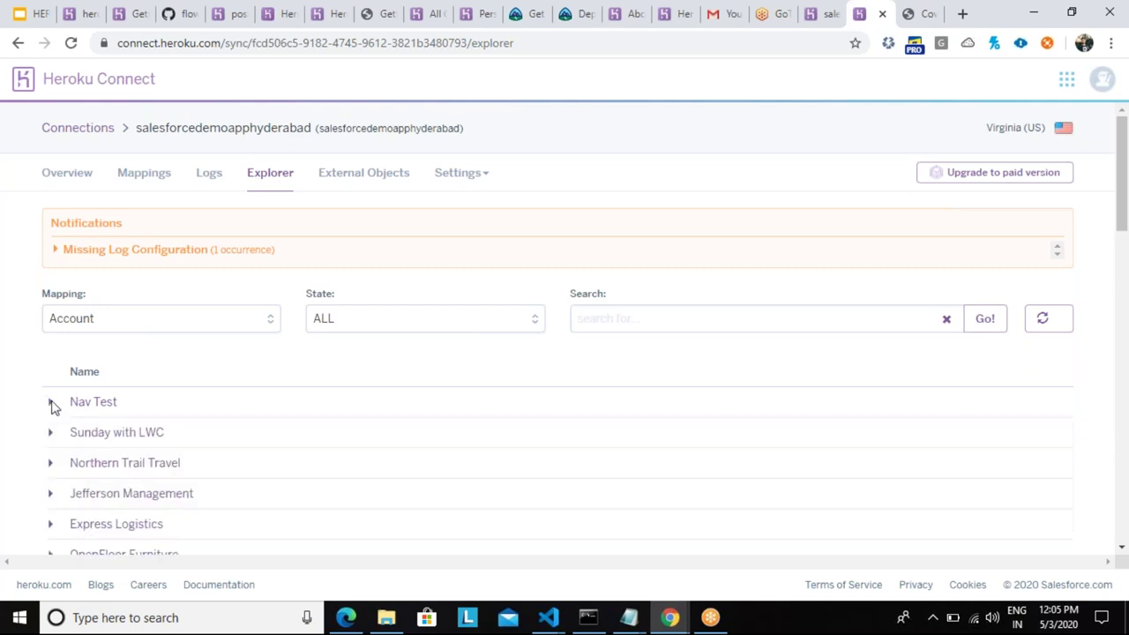
scroll(211, 464, down, 3)
scroll(216, 466, down, 4)
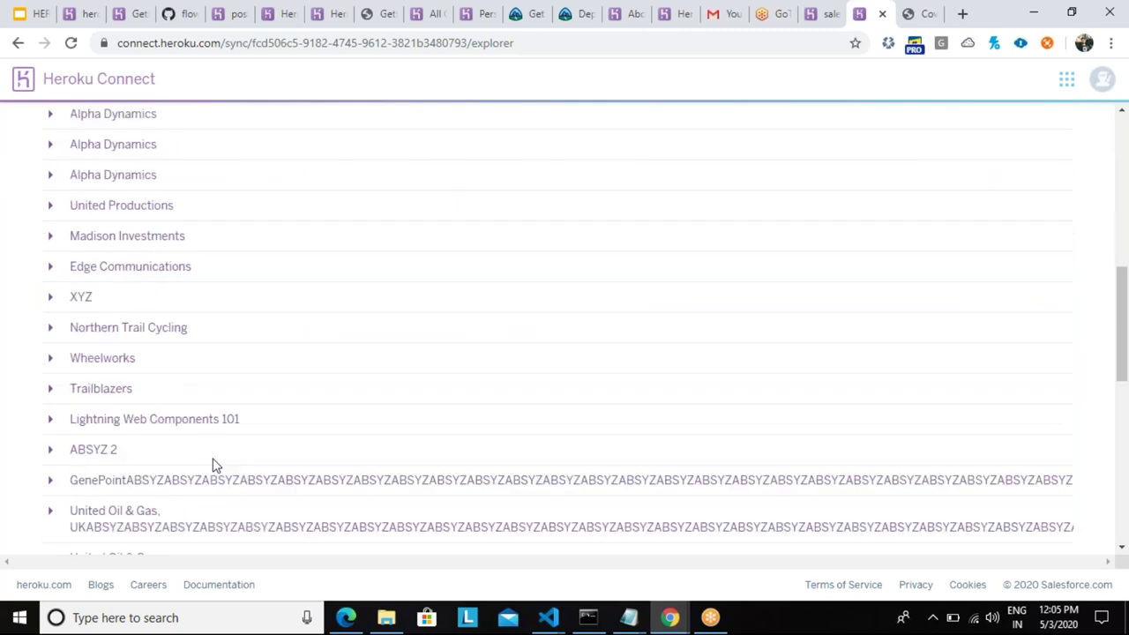
scroll(211, 465, down, 8)
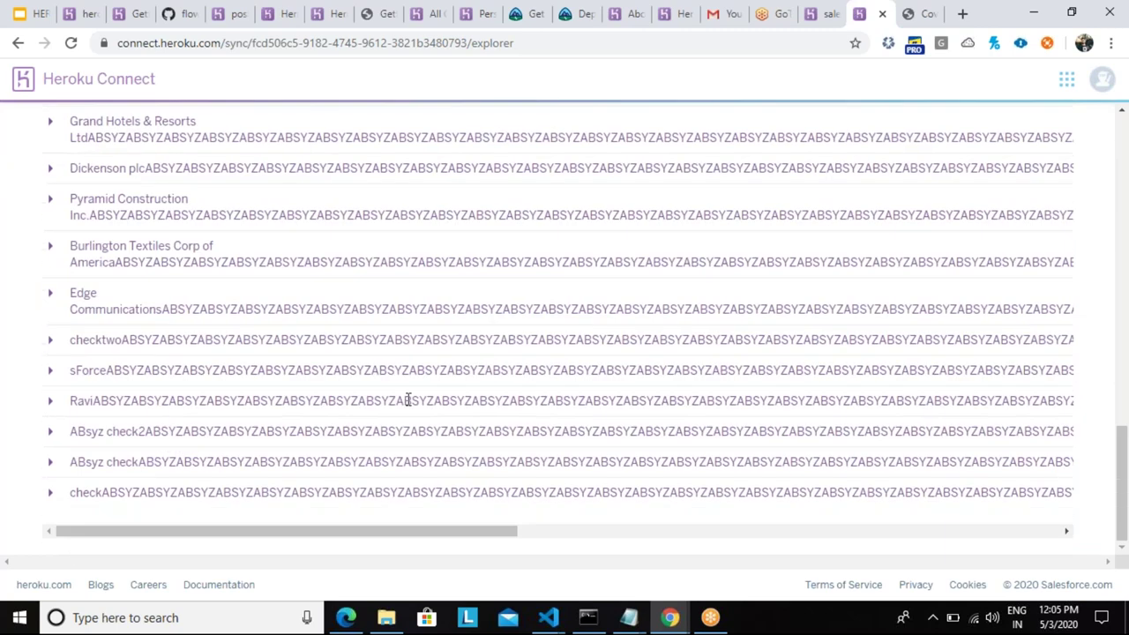
key(Home)
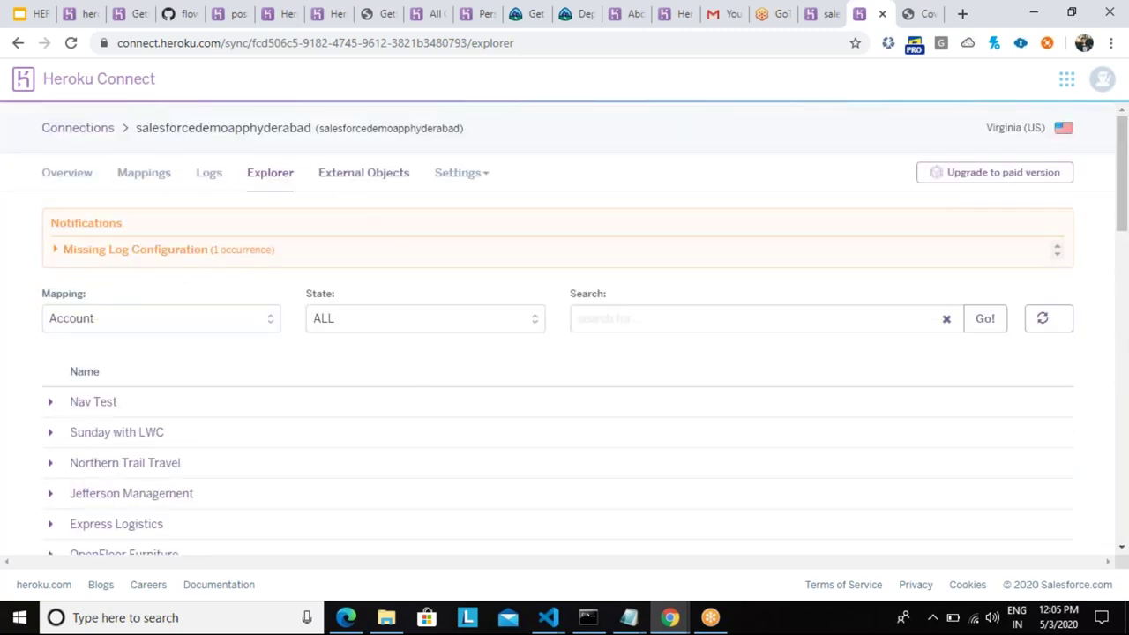
Review Database Settings (host, port, database, schema, PSQL commands), then return to Overview
click(490, 180)
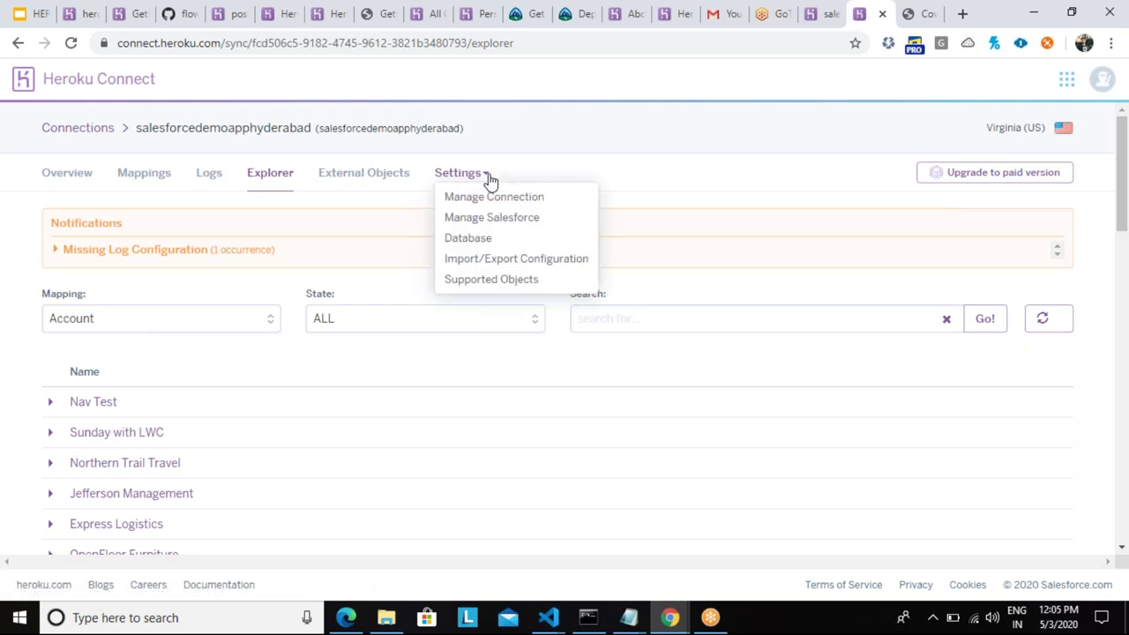
click(469, 238)
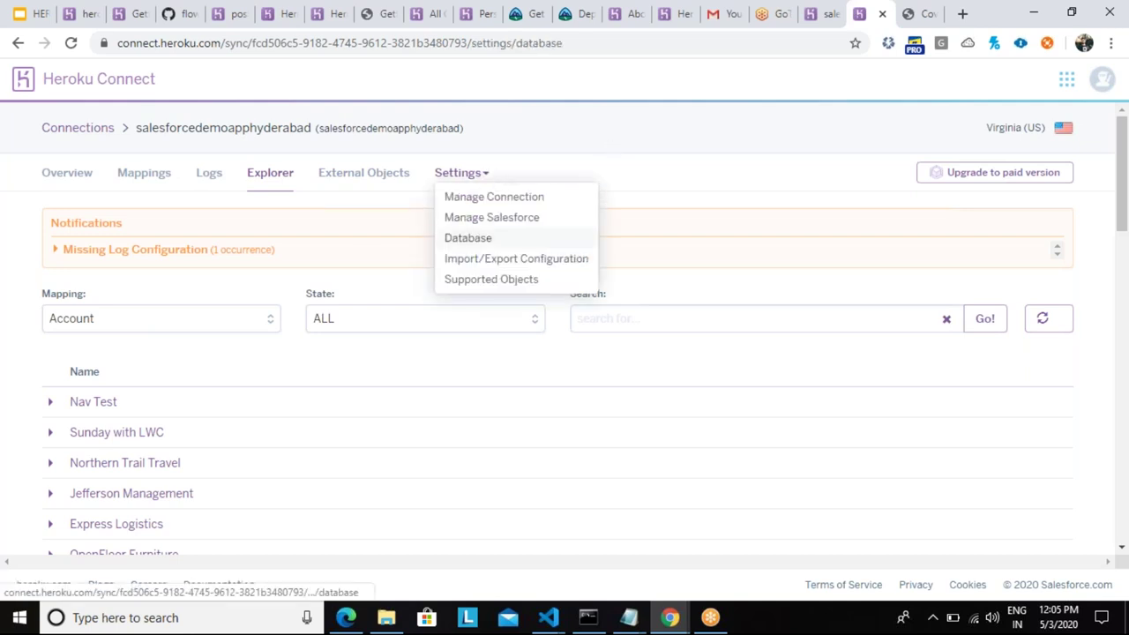
scroll(532, 431, down, 5)
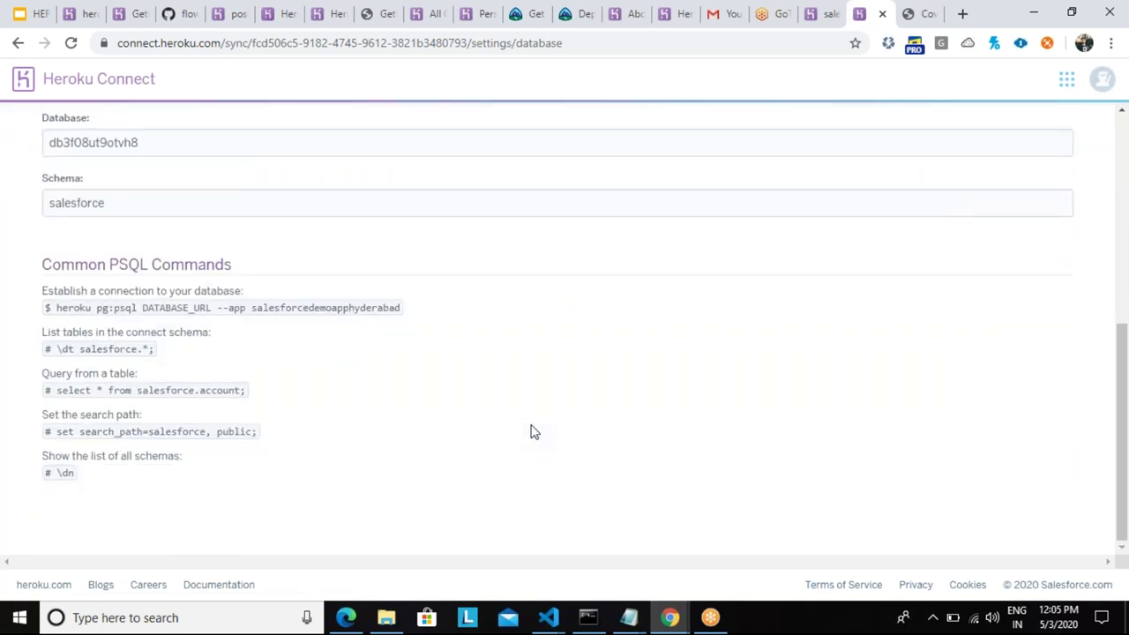
scroll(532, 431, up, 5)
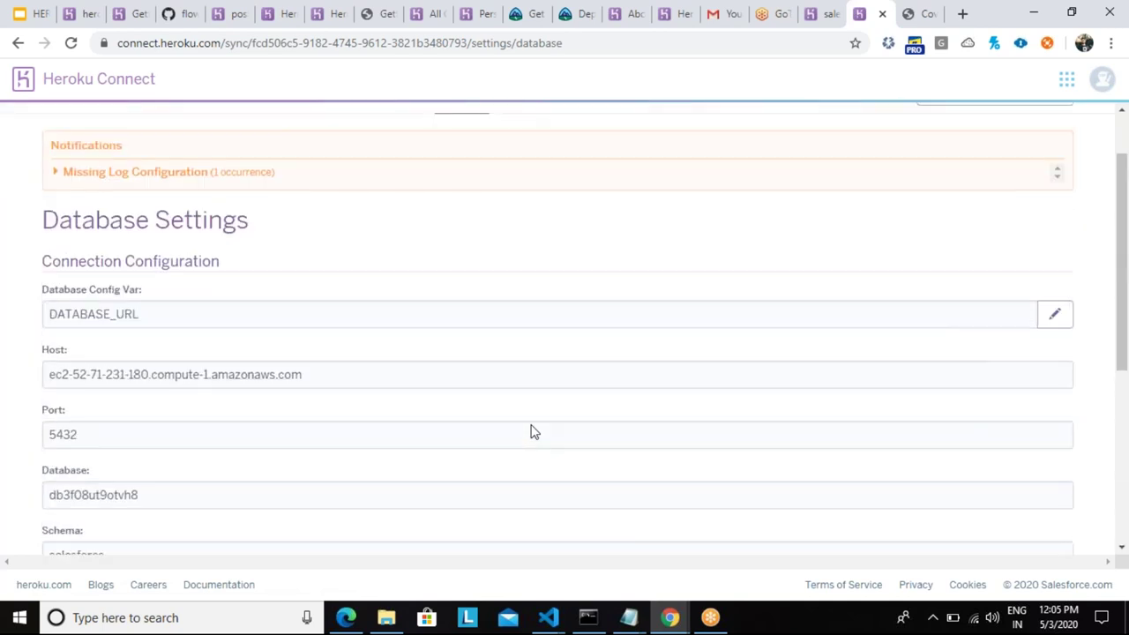
scroll(532, 432, down, 5)
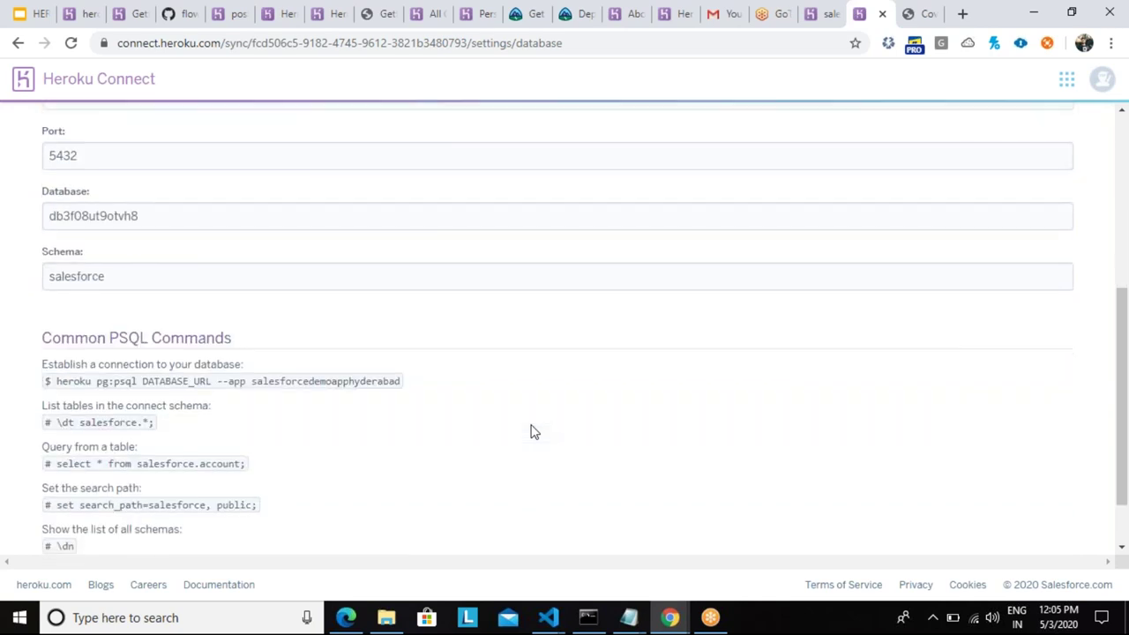
scroll(532, 432, up, 5)
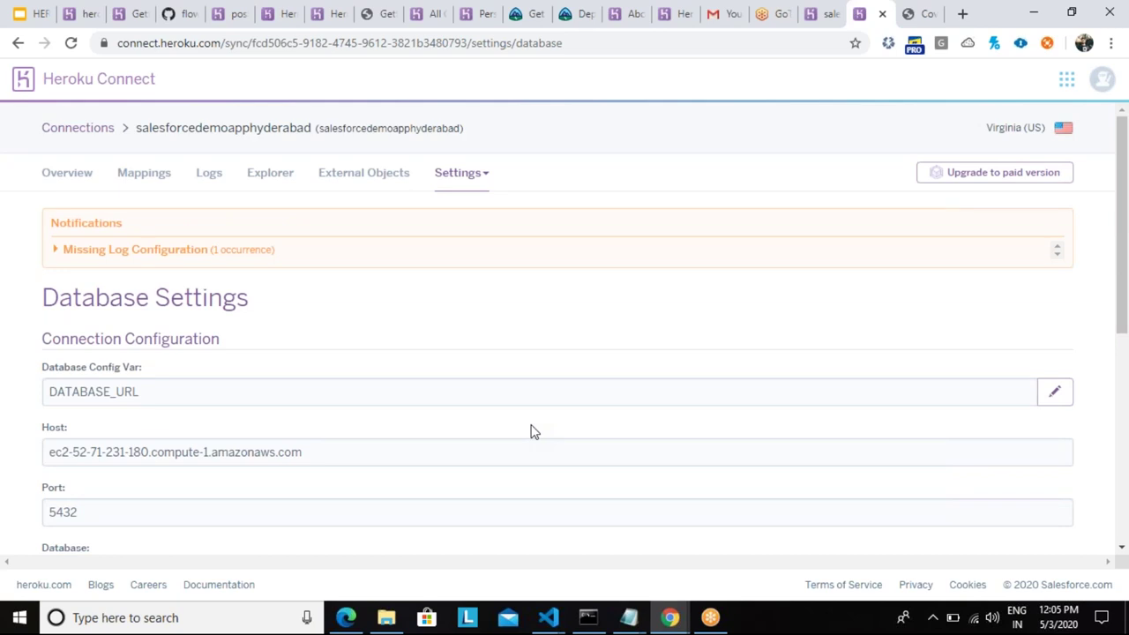
scroll(532, 431, down, 5)
scroll(532, 432, up, 5)
click(67, 172)
Revisit the Overview, Logs and Explorer tabs, keeping the Account mapping selected
scroll(159, 427, down, 2)
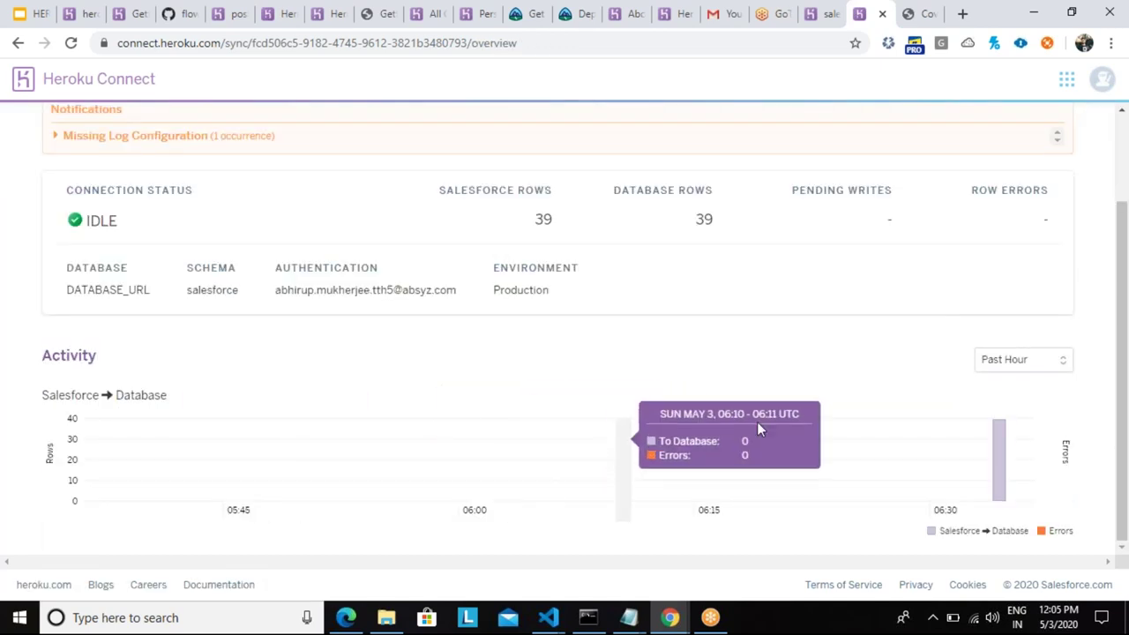
scroll(718, 340, up, 2)
click(167, 180)
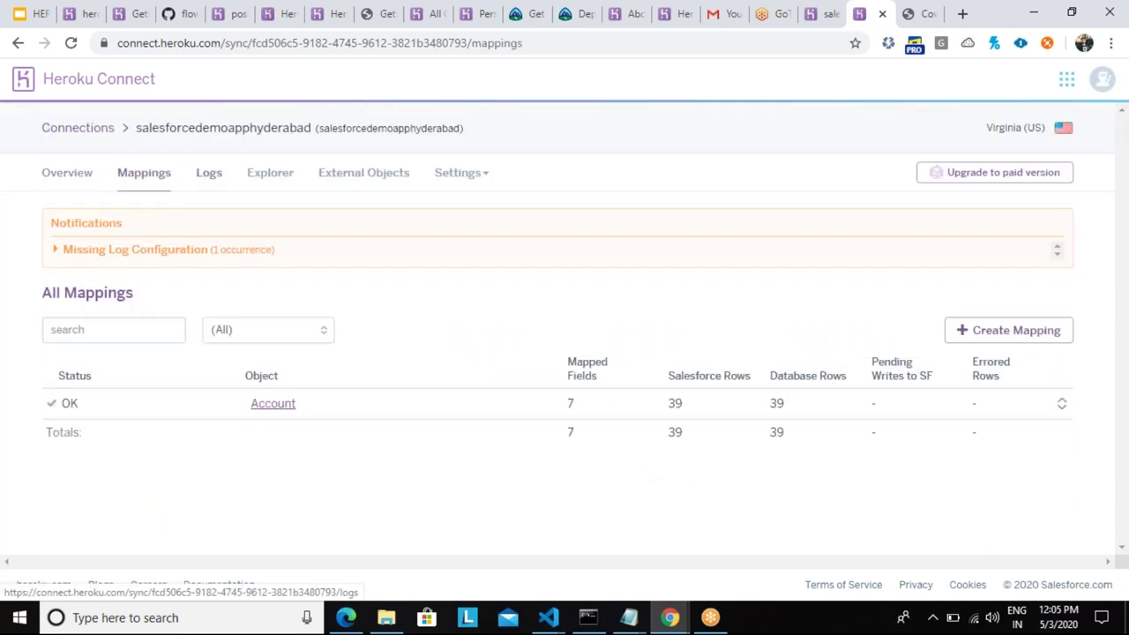
click(209, 176)
click(270, 177)
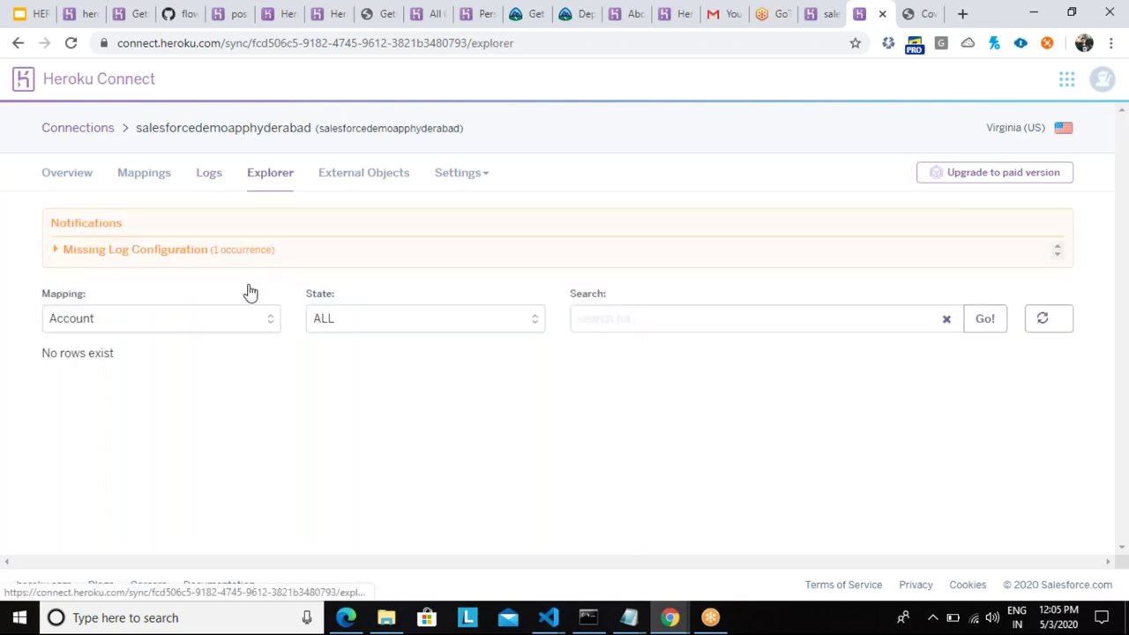
click(250, 318)
click(235, 340)
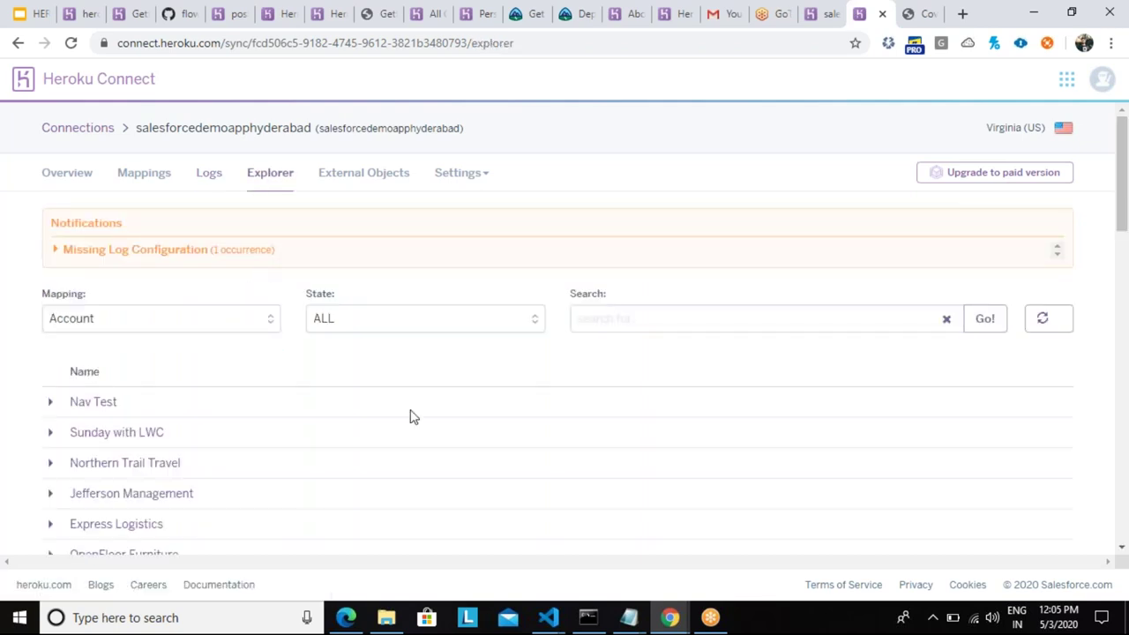
Present the HEROKU : Deep Dive deck full screen from the Heroku Connect: Why? slide
scroll(411, 415, down, 3)
scroll(411, 416, down, 6)
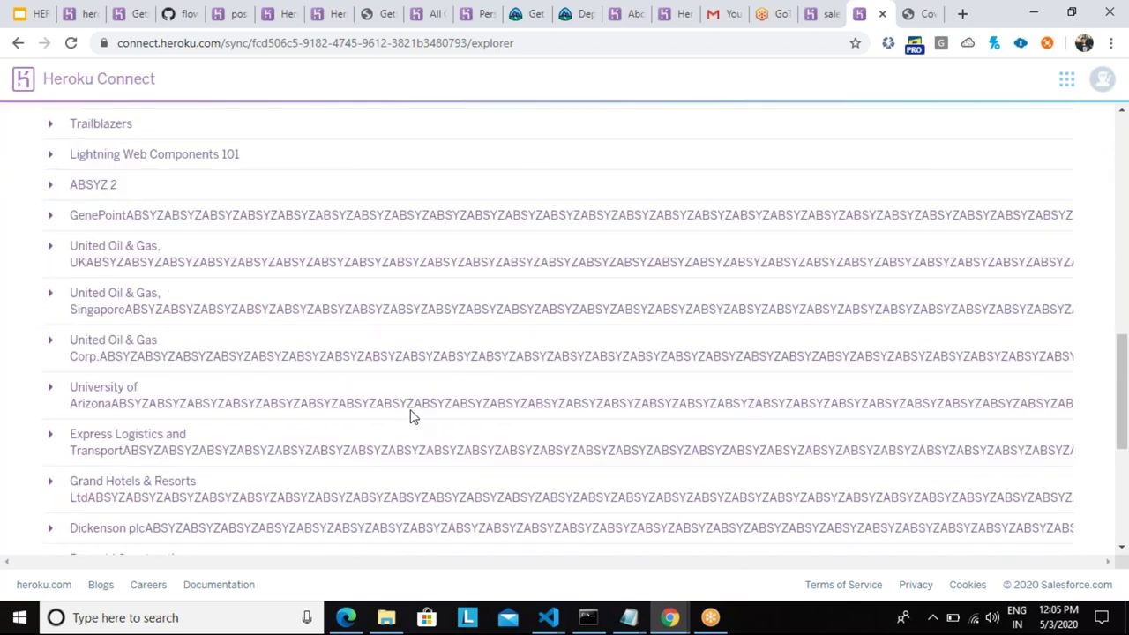
scroll(411, 416, up, 10)
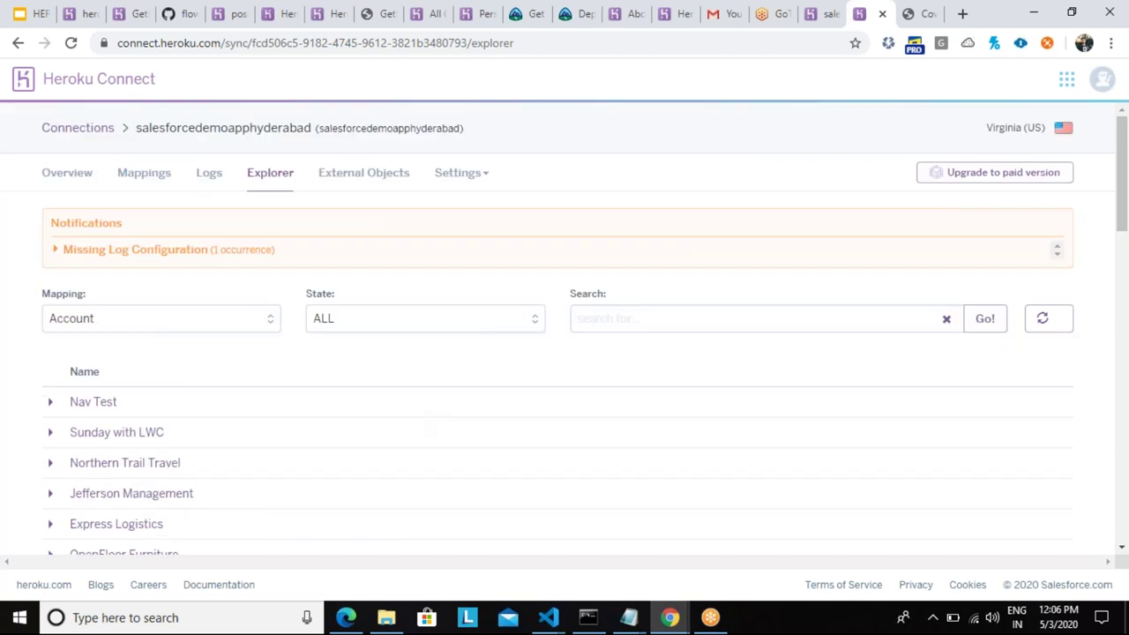
right_click(542, 365)
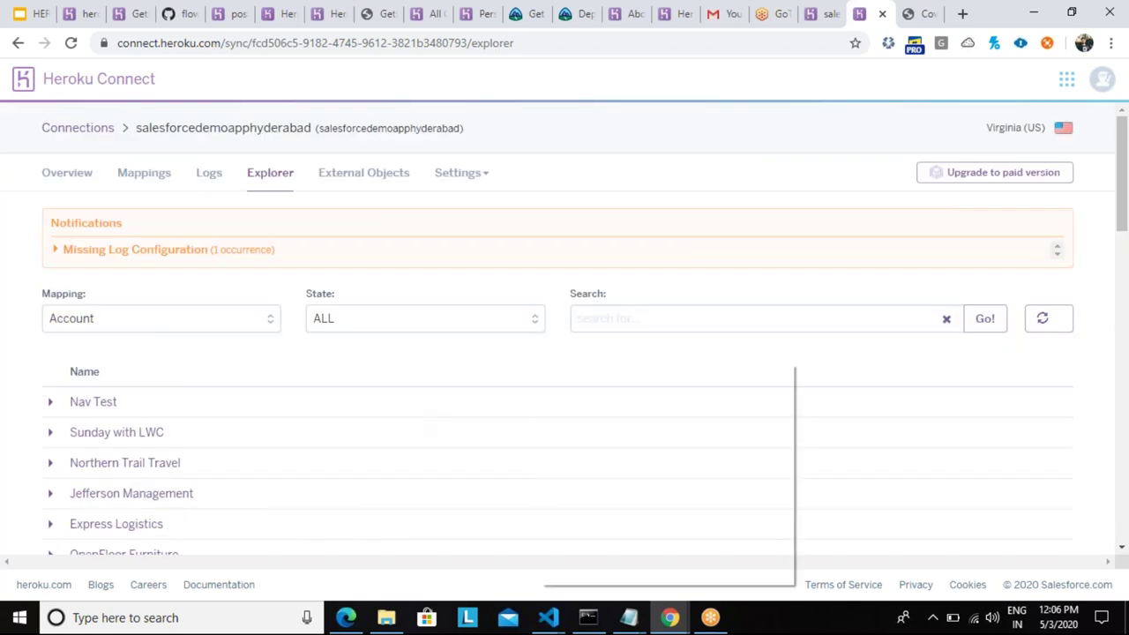
click(660, 287)
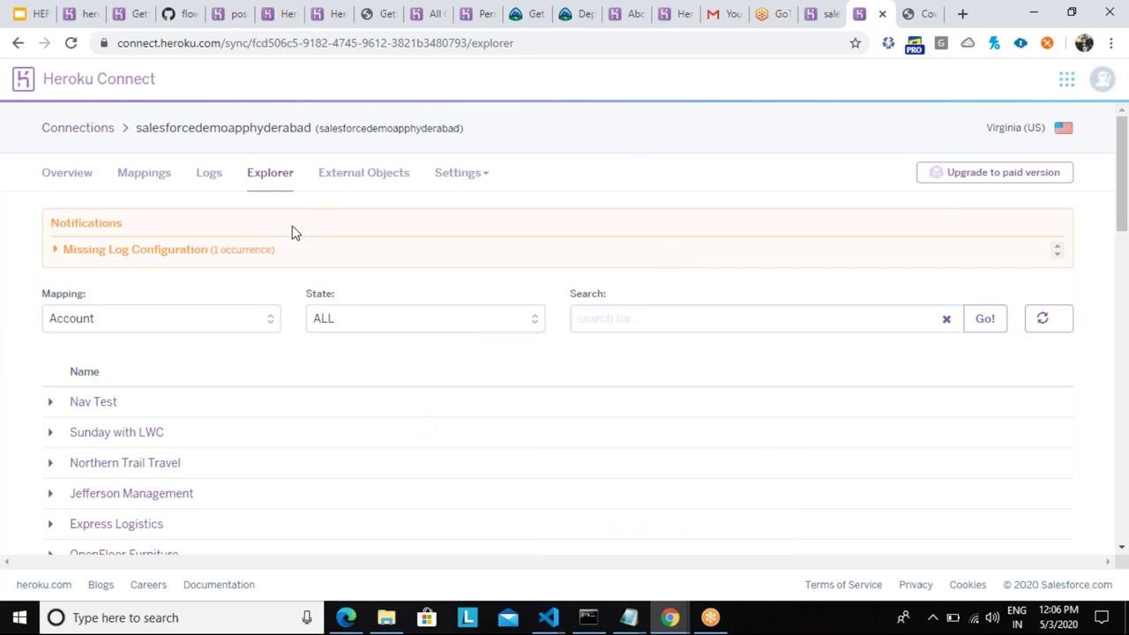
click(37, 16)
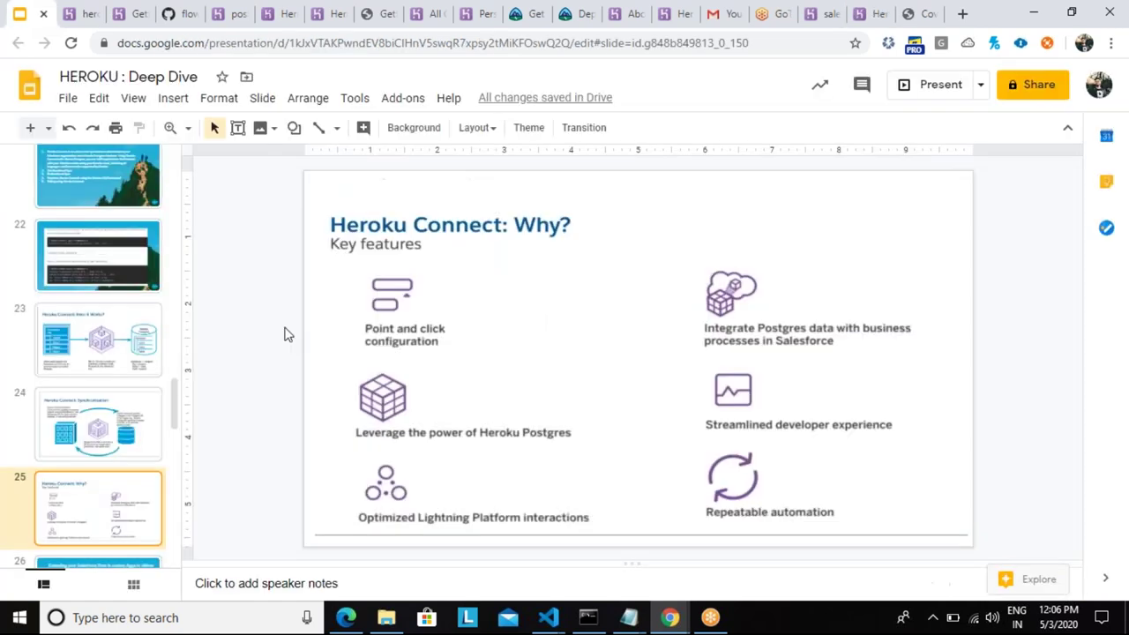
click(937, 88)
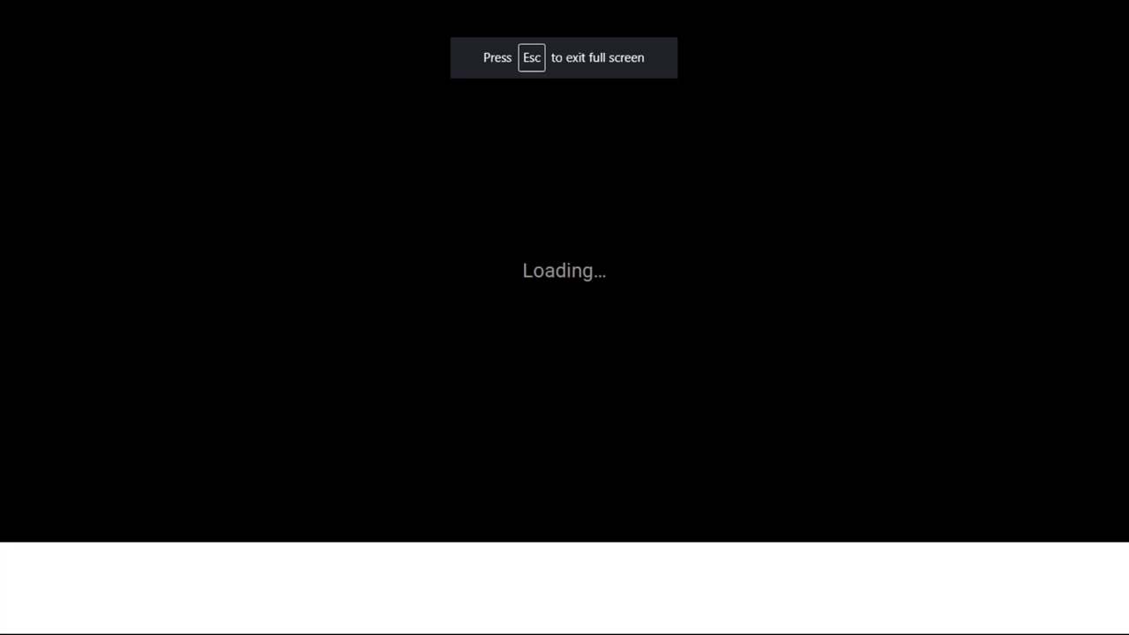